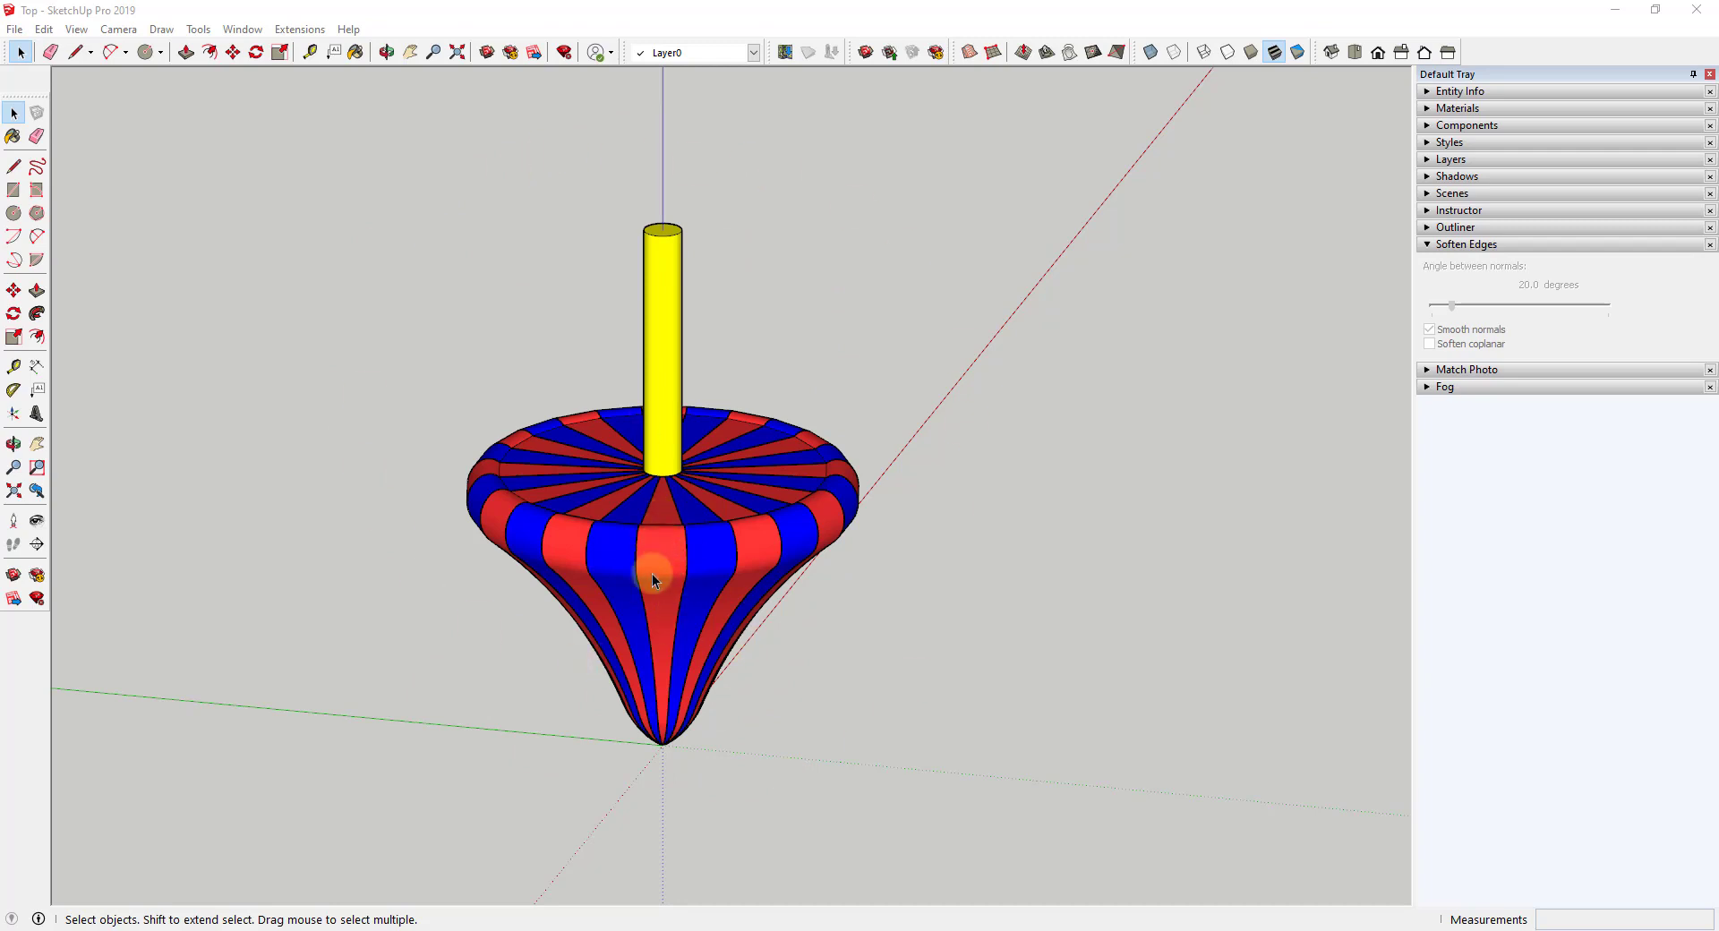
# - Examine the striped spinning top and its position on the axes from several angles and distances
pyautogui.scroll(-1, 906, 483)
pyautogui.scroll(2, 748, 544)
pyautogui.scroll(-1, 761, 547)
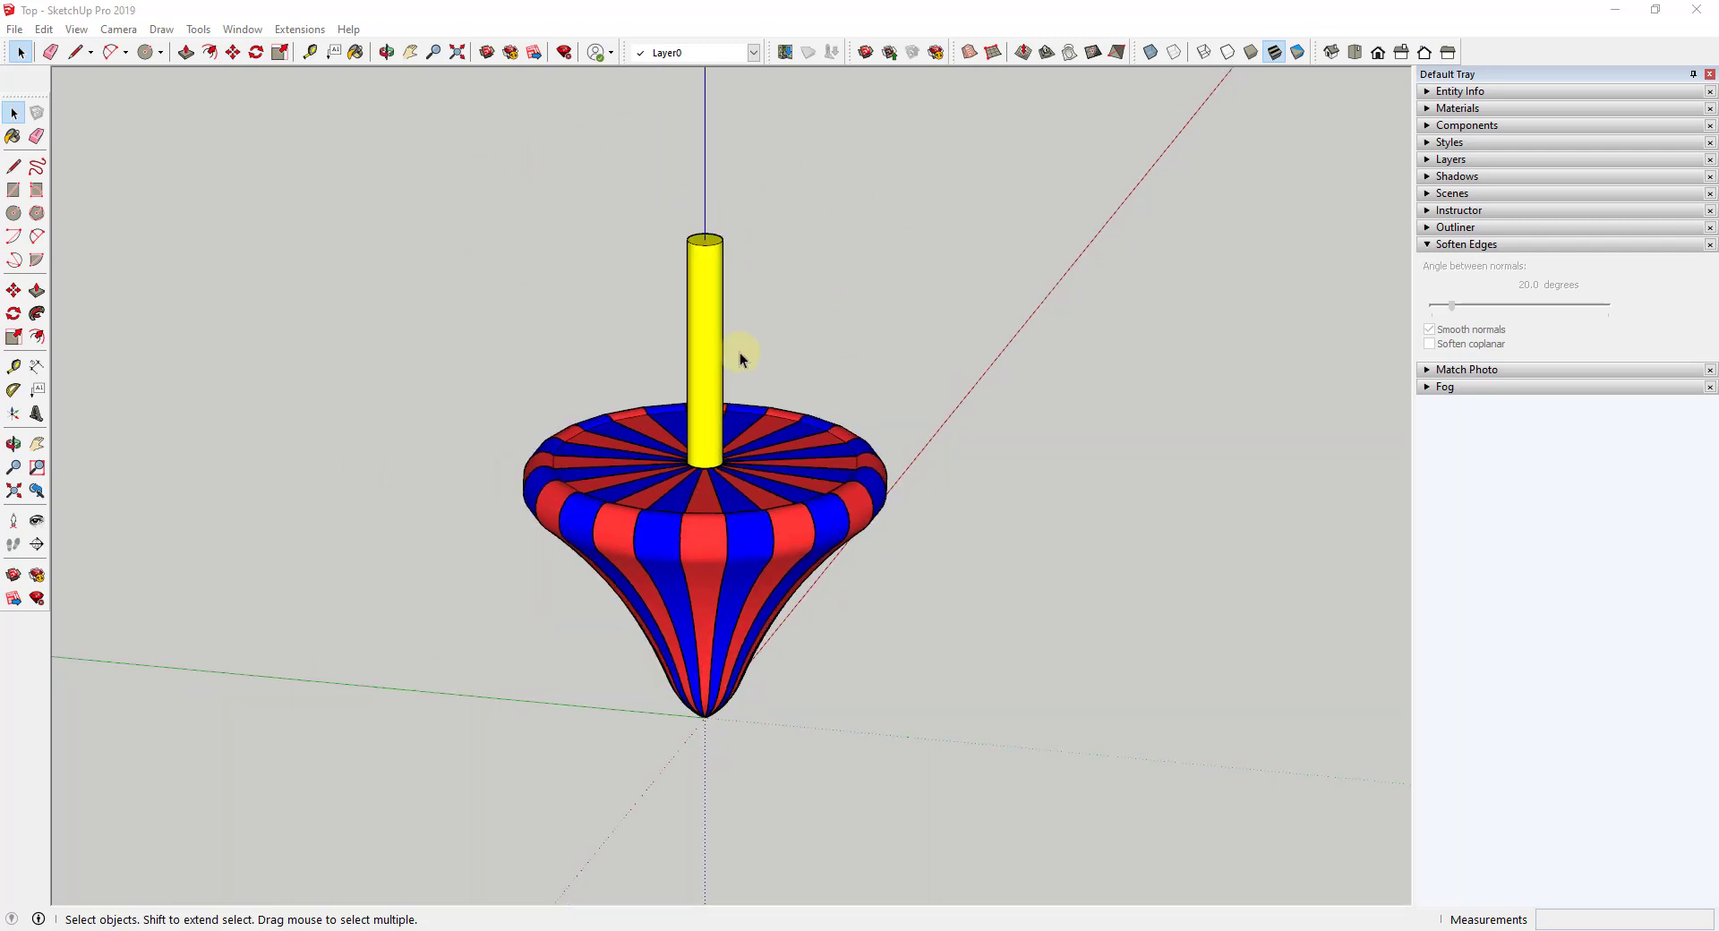
pyautogui.scroll(-1, 735, 351)
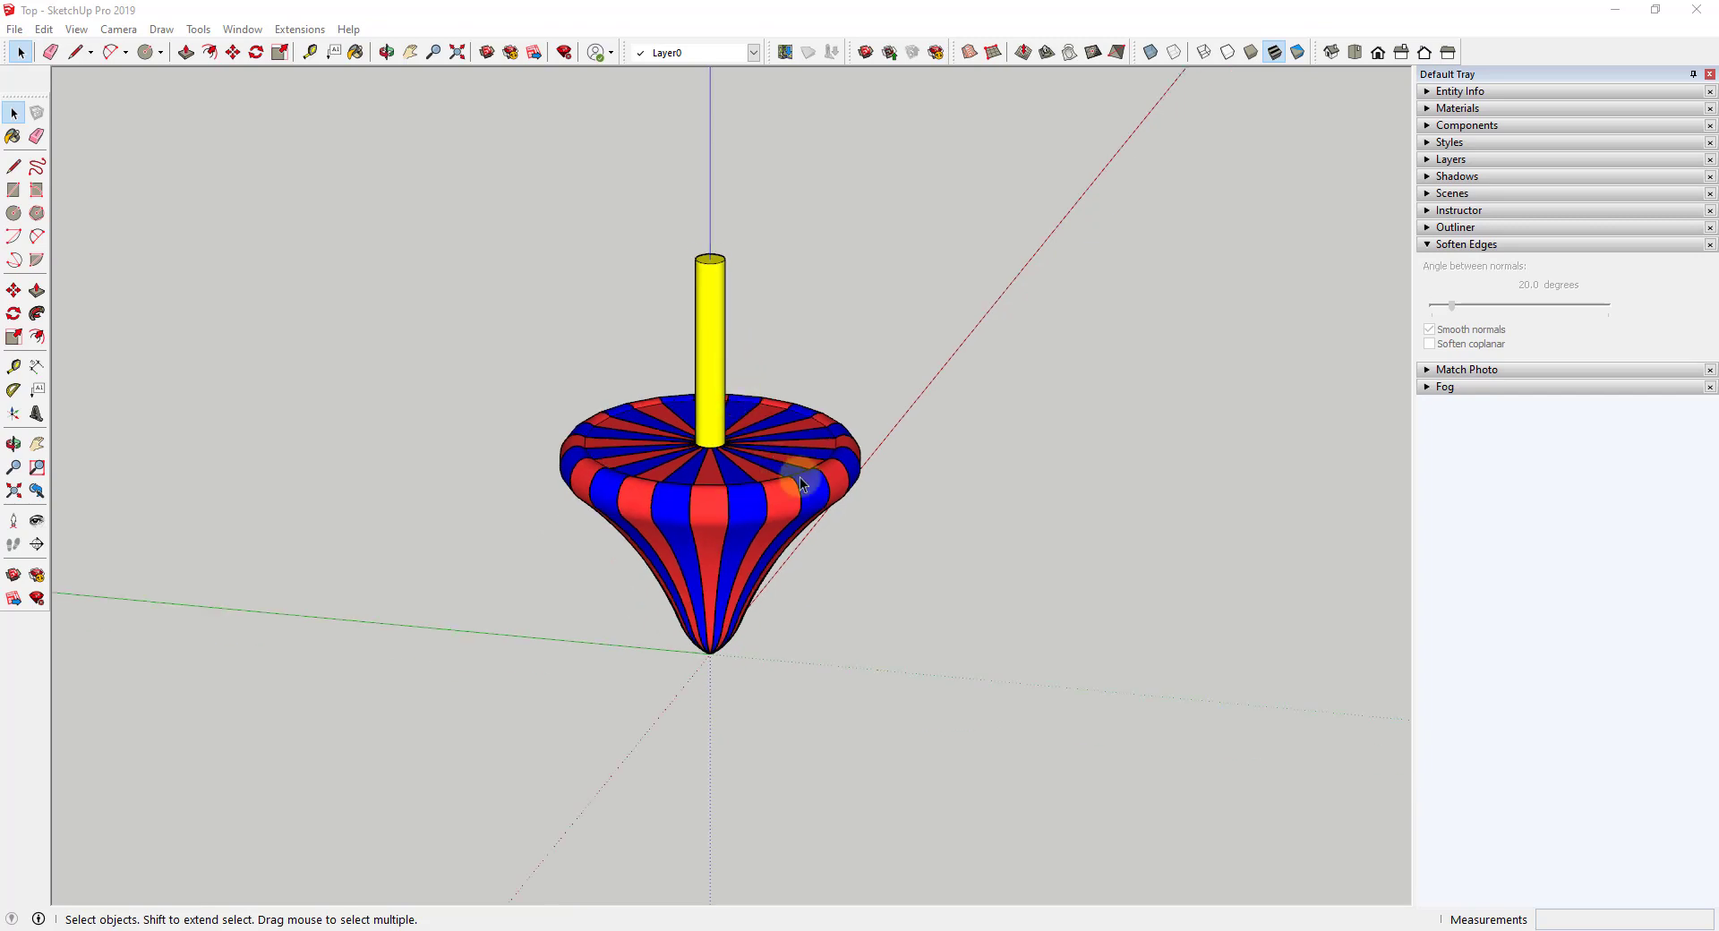
pyautogui.press('o')
pyautogui.moveTo(931, 506)
pyautogui.mouseDown()
pyautogui.moveTo(683, 536)
pyautogui.moveTo(906, 529)
pyautogui.mouseUp()
pyautogui.press('space')
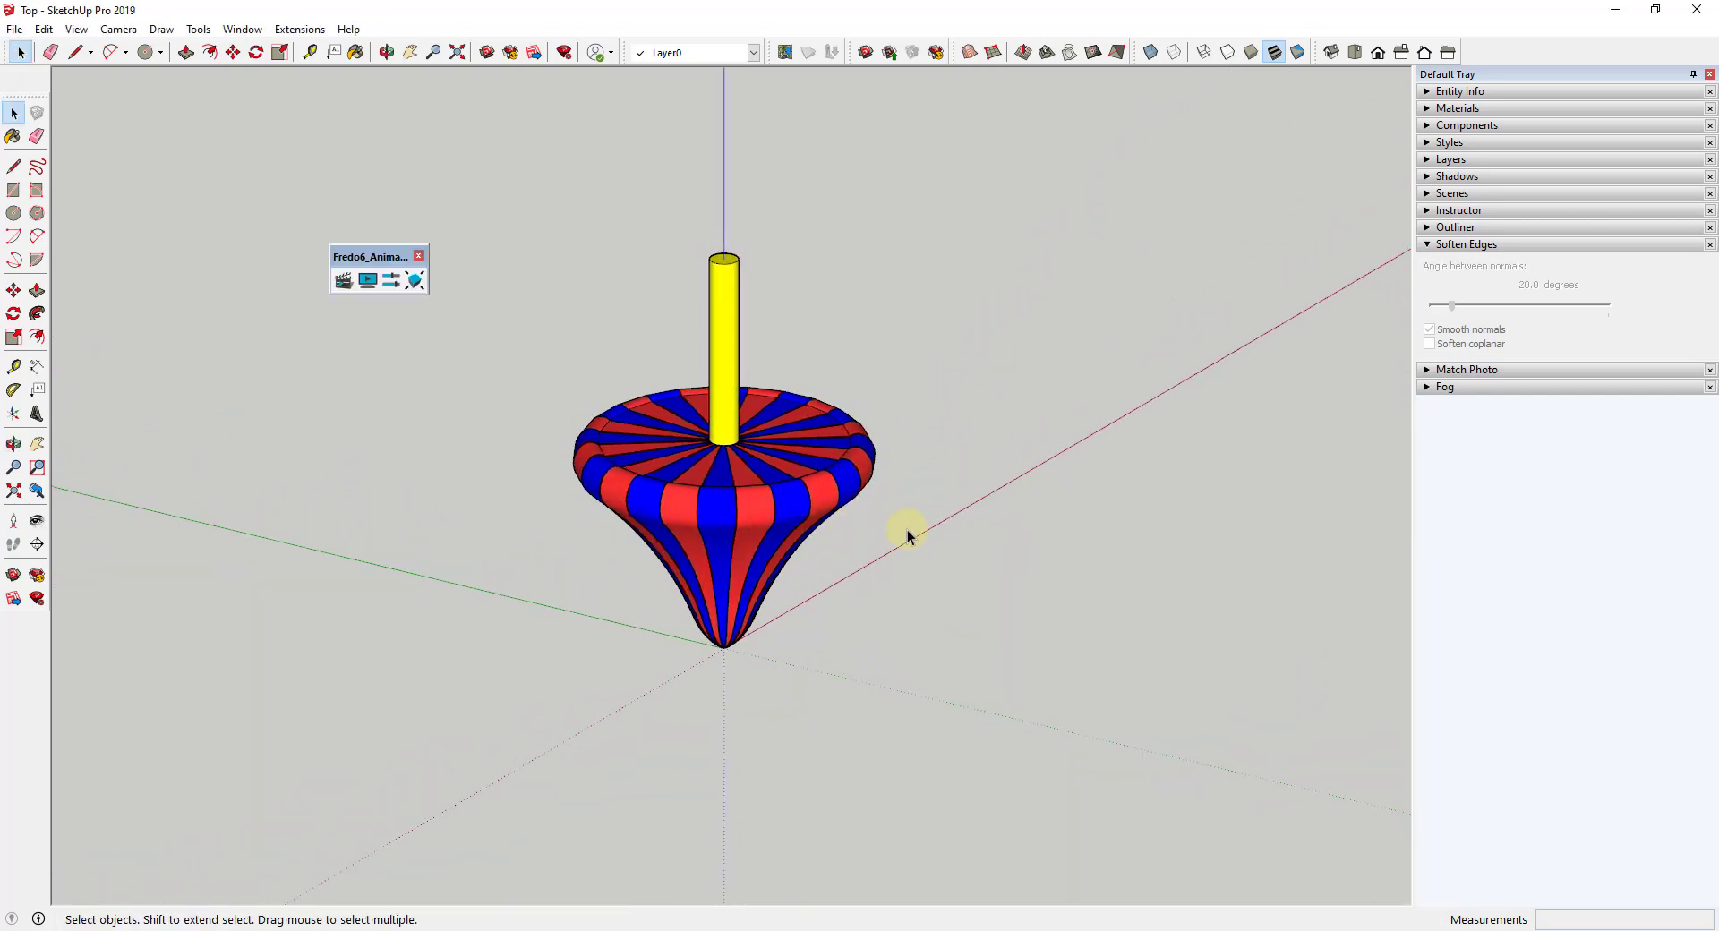
pyautogui.press('o')
pyautogui.moveTo(1218, 548); pyautogui.dragTo(1055, 537)
pyautogui.press('space')
pyautogui.scroll(-4, 925, 502)
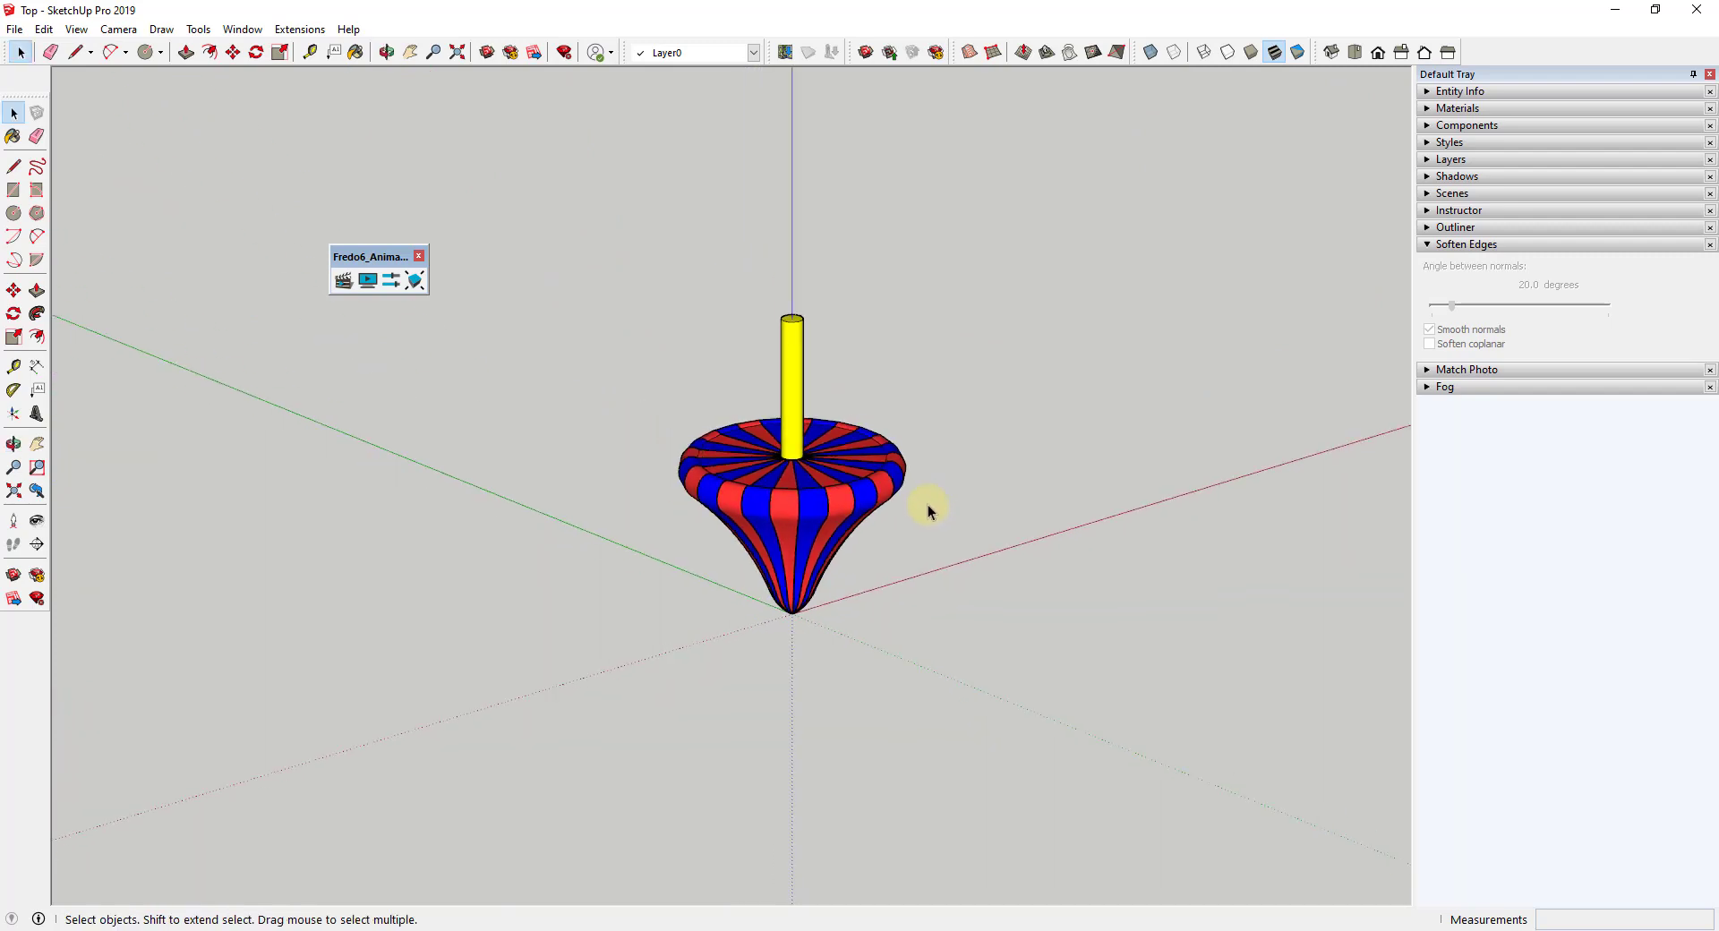
pyautogui.scroll(-2, 863, 546)
# - Draw a ground circle centred on the origin beneath the spinning top, with a radius of about 1' 10 5/8"
pyautogui.scroll(5, 862, 563)
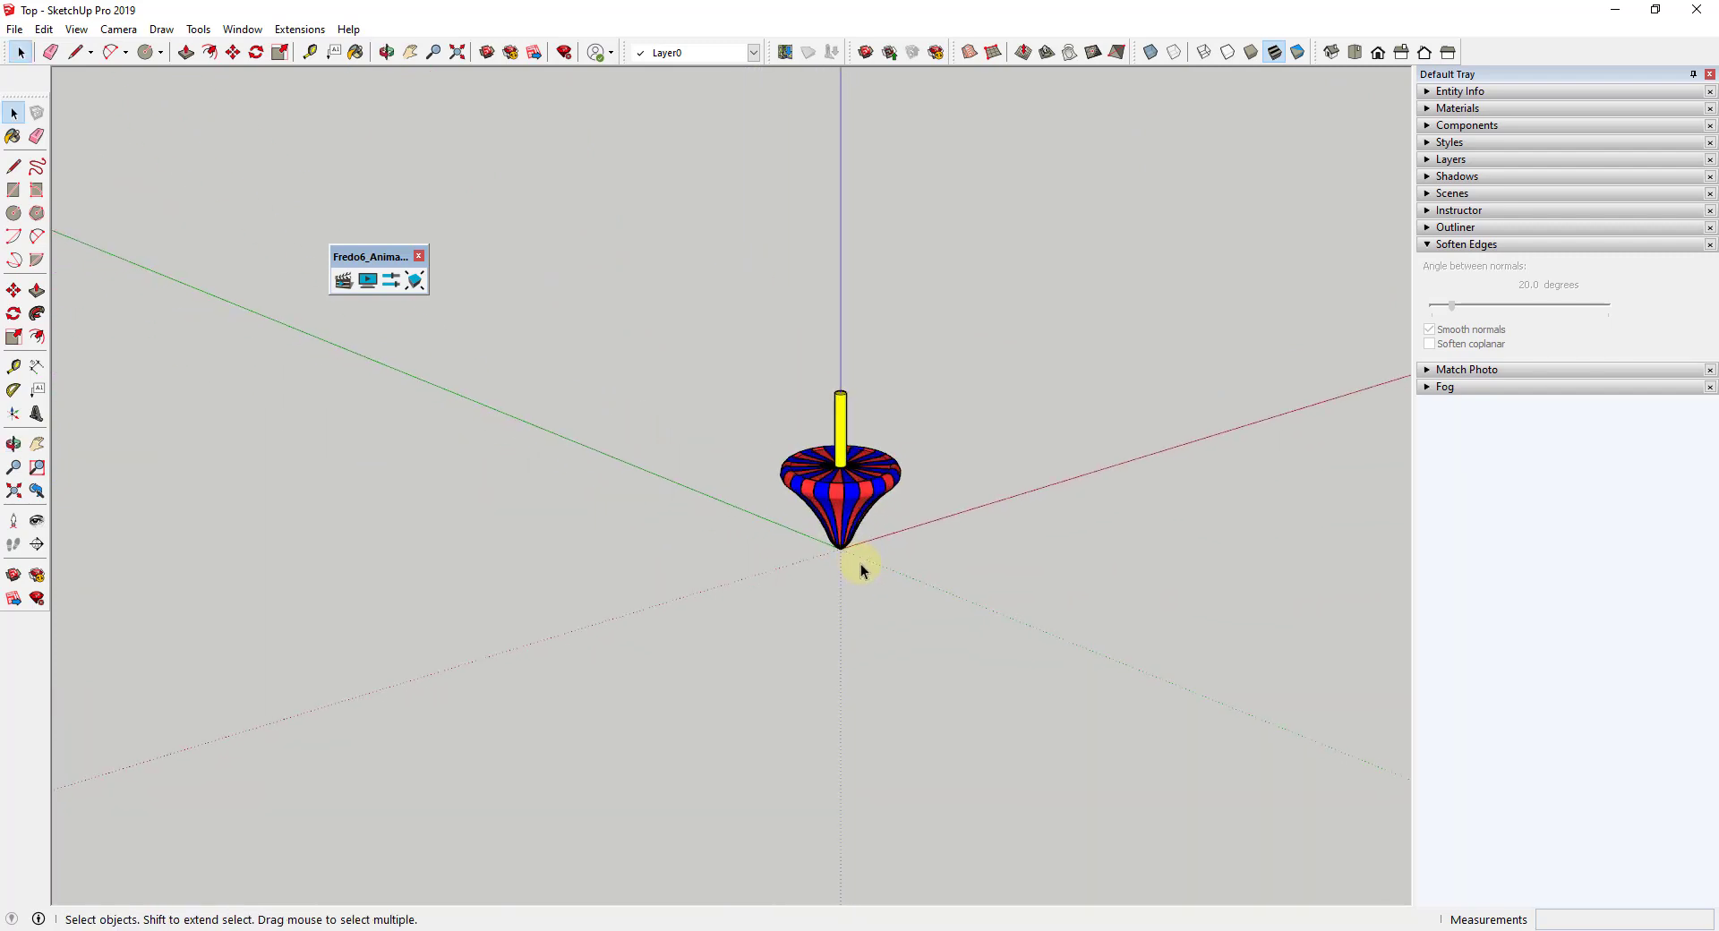
pyautogui.press('c')
pyautogui.scroll(4, 824, 541)
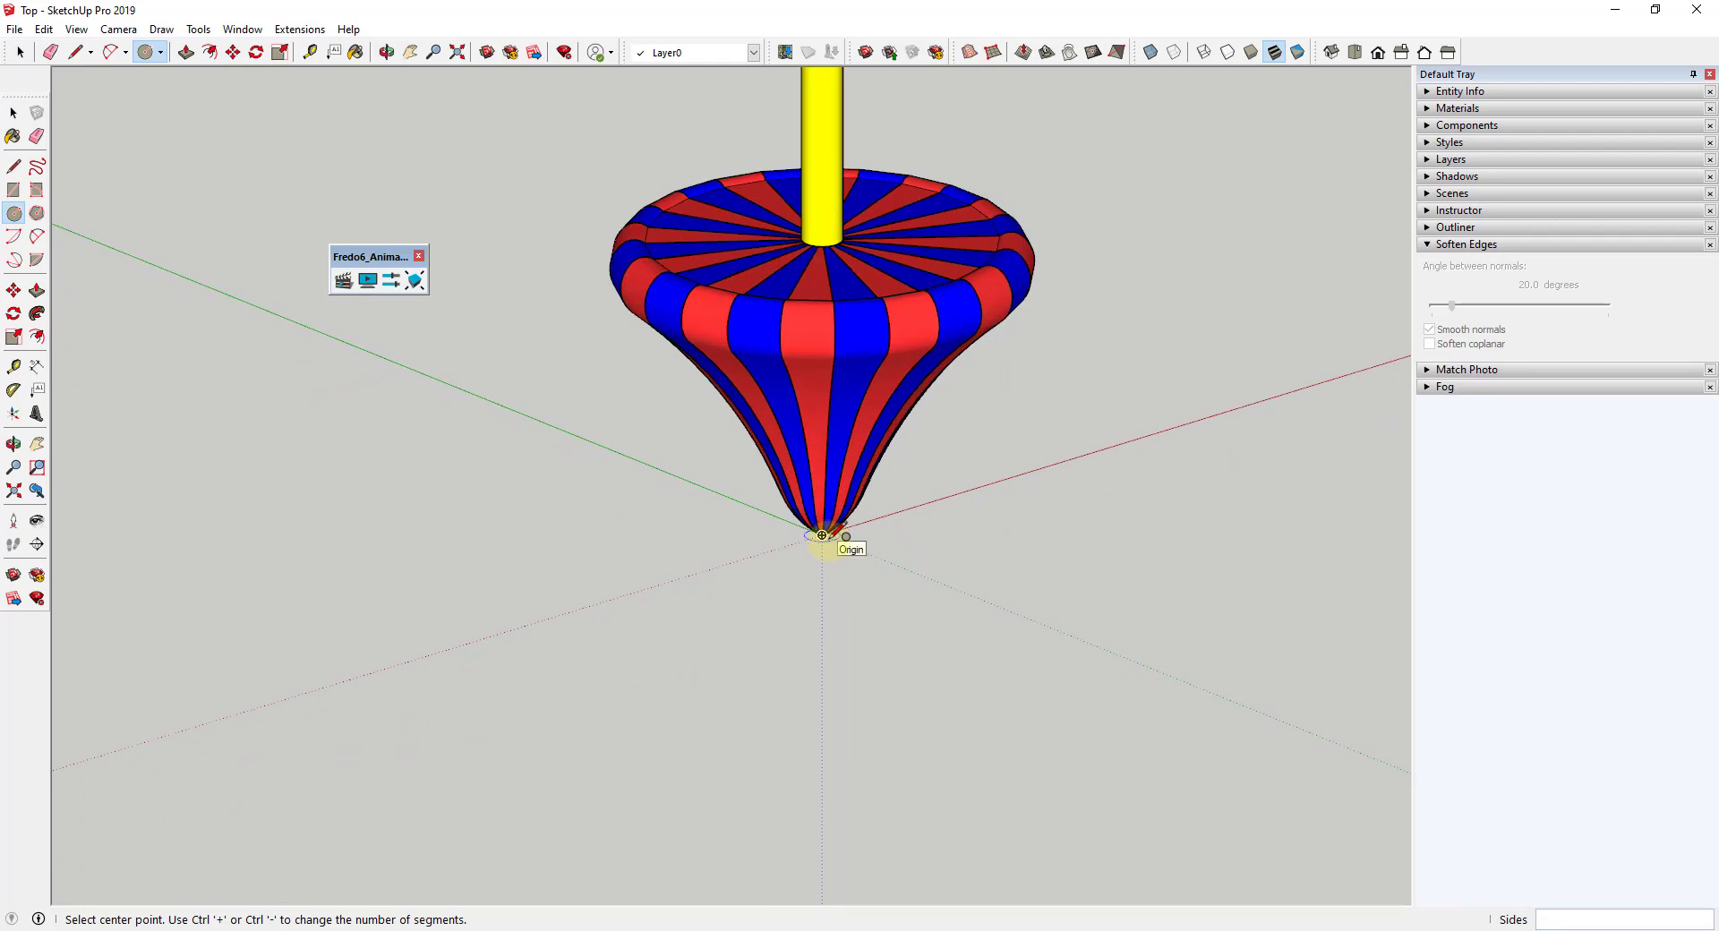
pyautogui.click(821, 535)
pyautogui.scroll(-6, 823, 537)
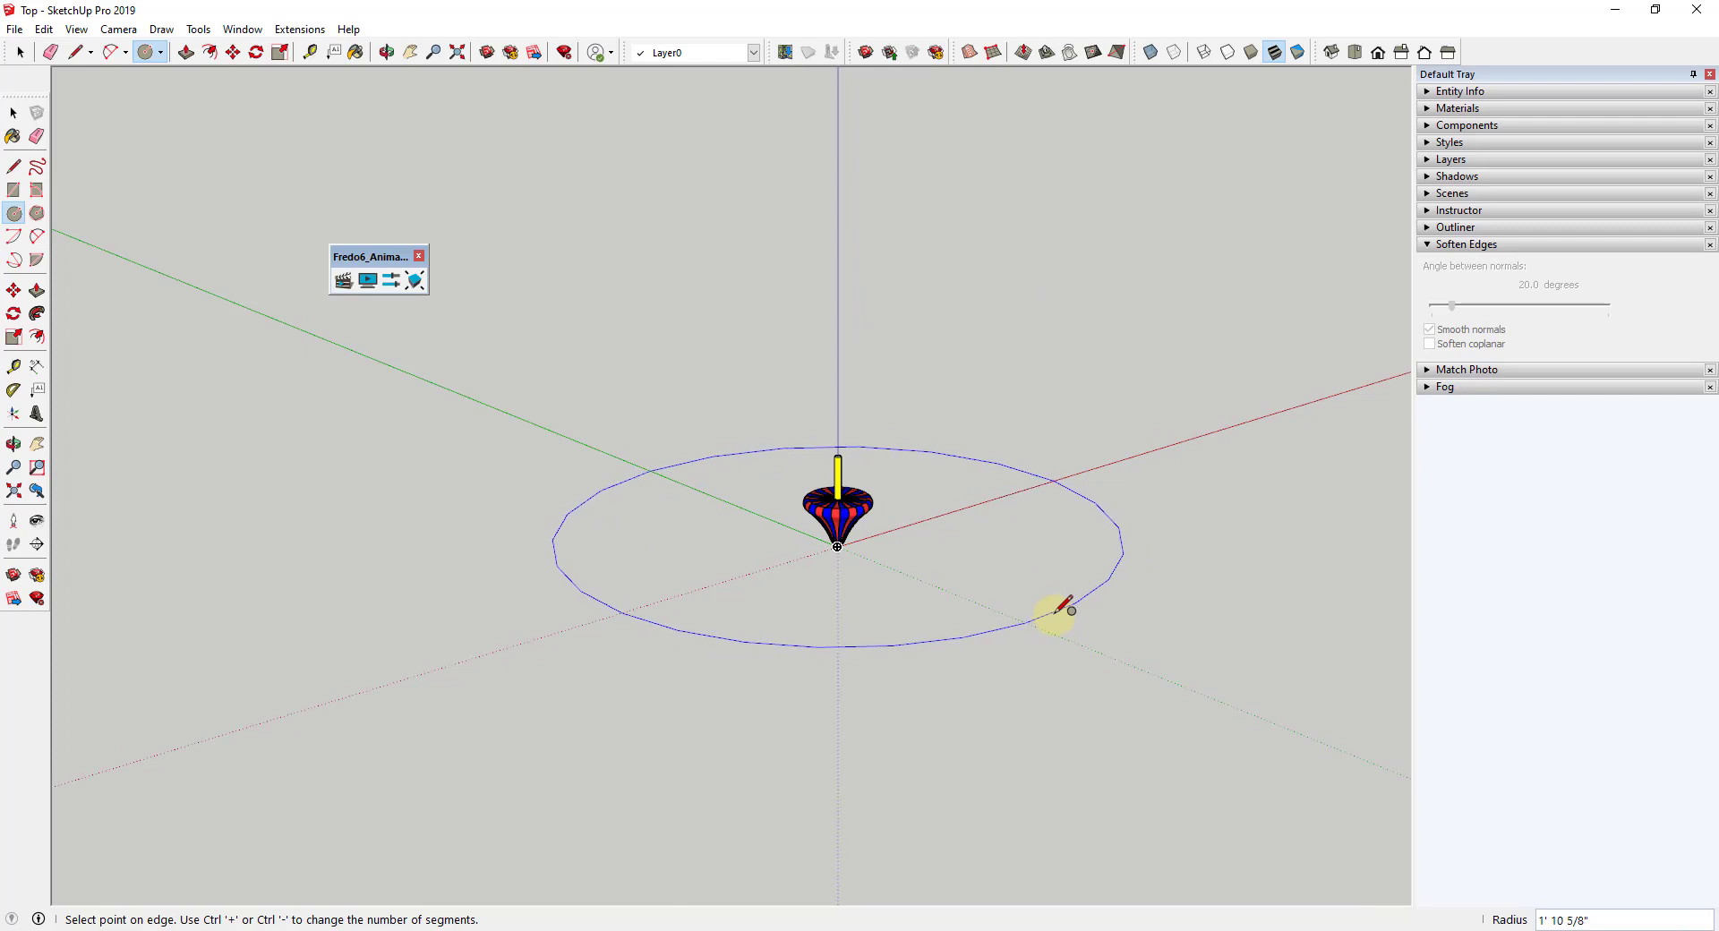
pyautogui.click(1056, 612)
pyautogui.press('space')
# - Reverse the circular ground face
pyautogui.rightClick(982, 562)
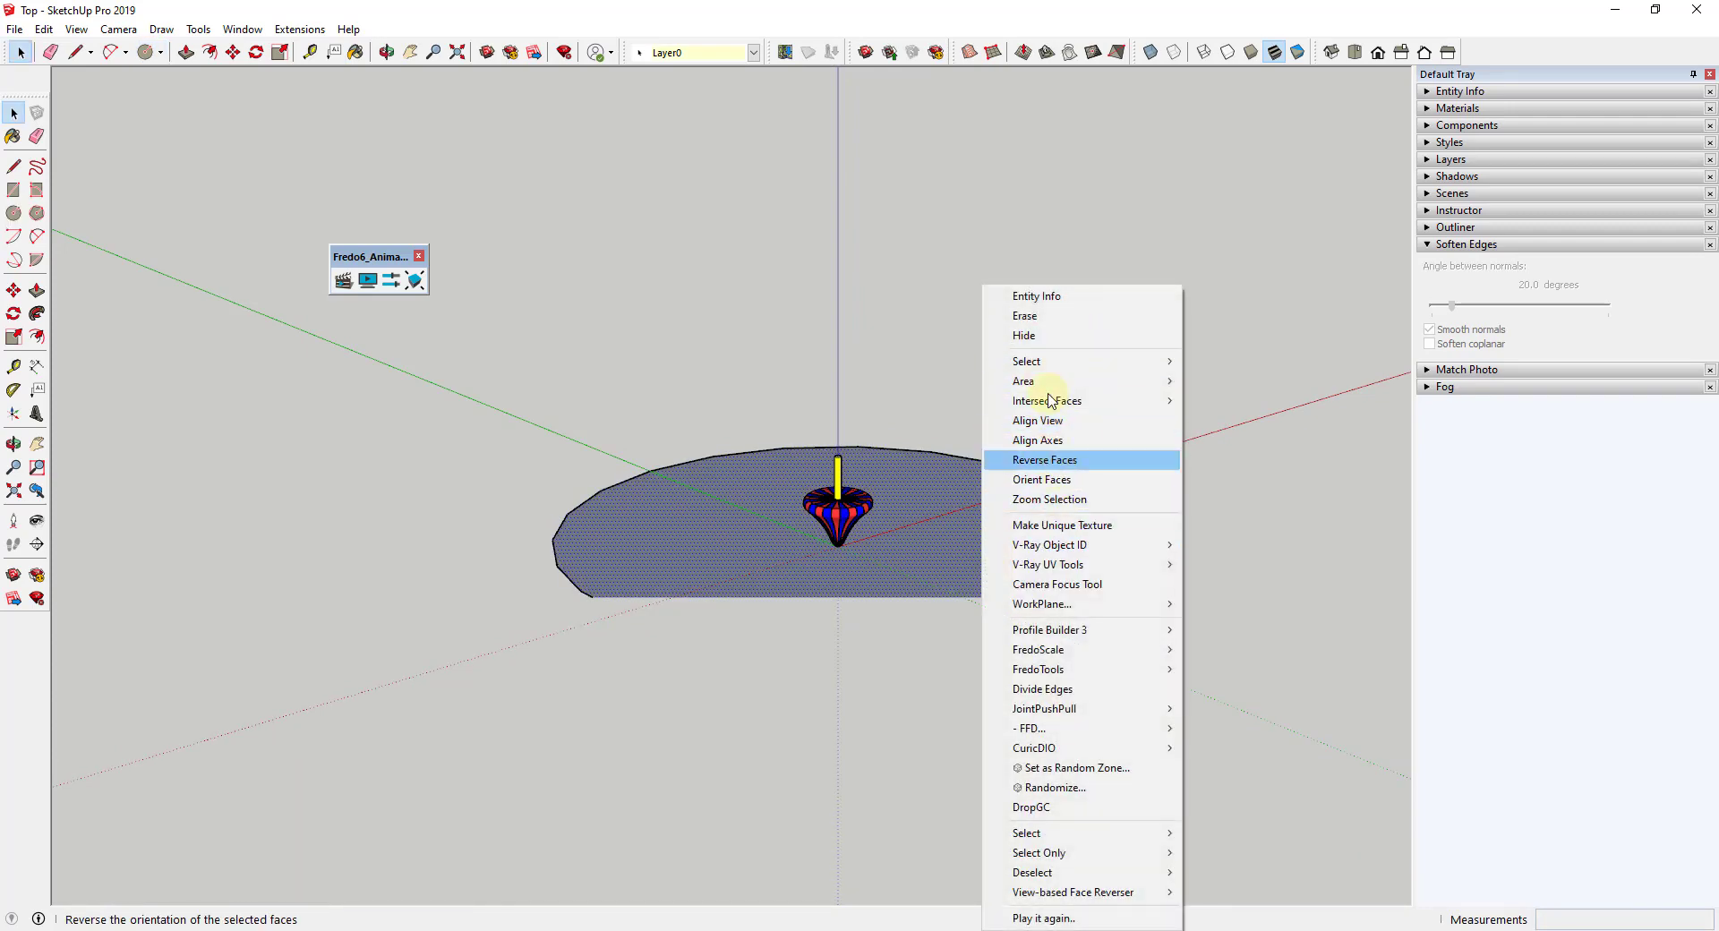
pyautogui.click(1044, 459)
pyautogui.scroll(3, 1008, 515)
pyautogui.moveTo(1008, 516); pyautogui.dragTo(848, 517, button='middle')
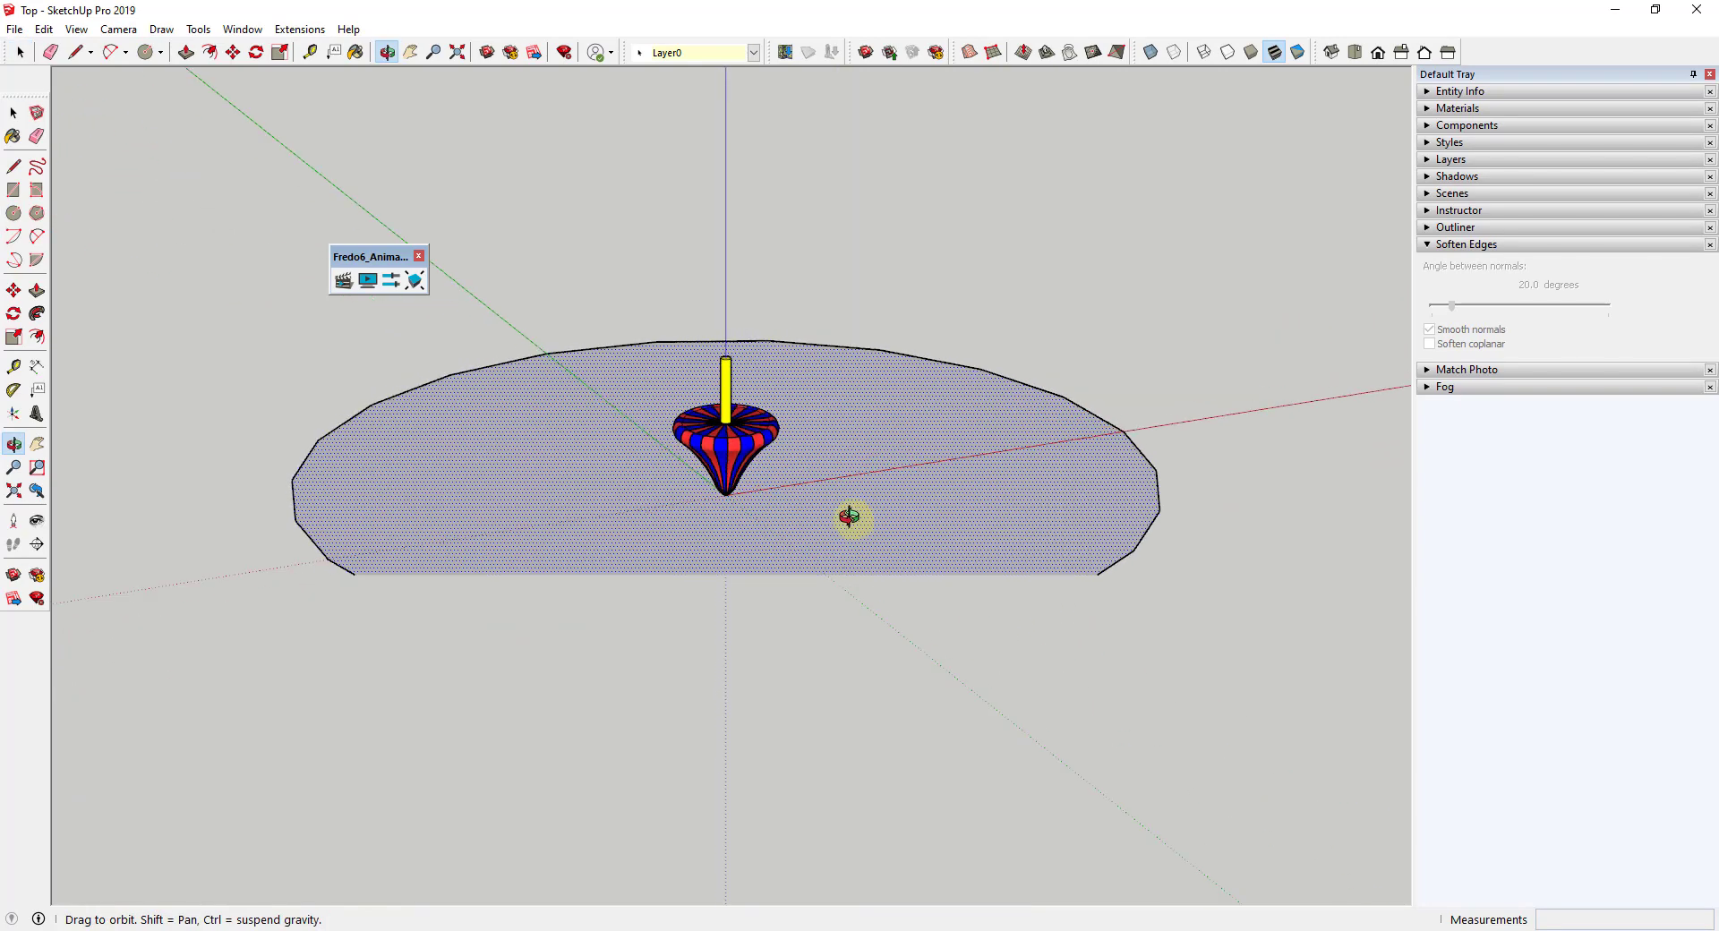
pyautogui.press('space')
# - Switch the camera to perspective projection so the whole disc can be viewed around the spinning top
pyautogui.click(119, 29)
pyautogui.click(125, 143)
pyautogui.moveTo(974, 529); pyautogui.dragTo(1048, 508, button='middle')
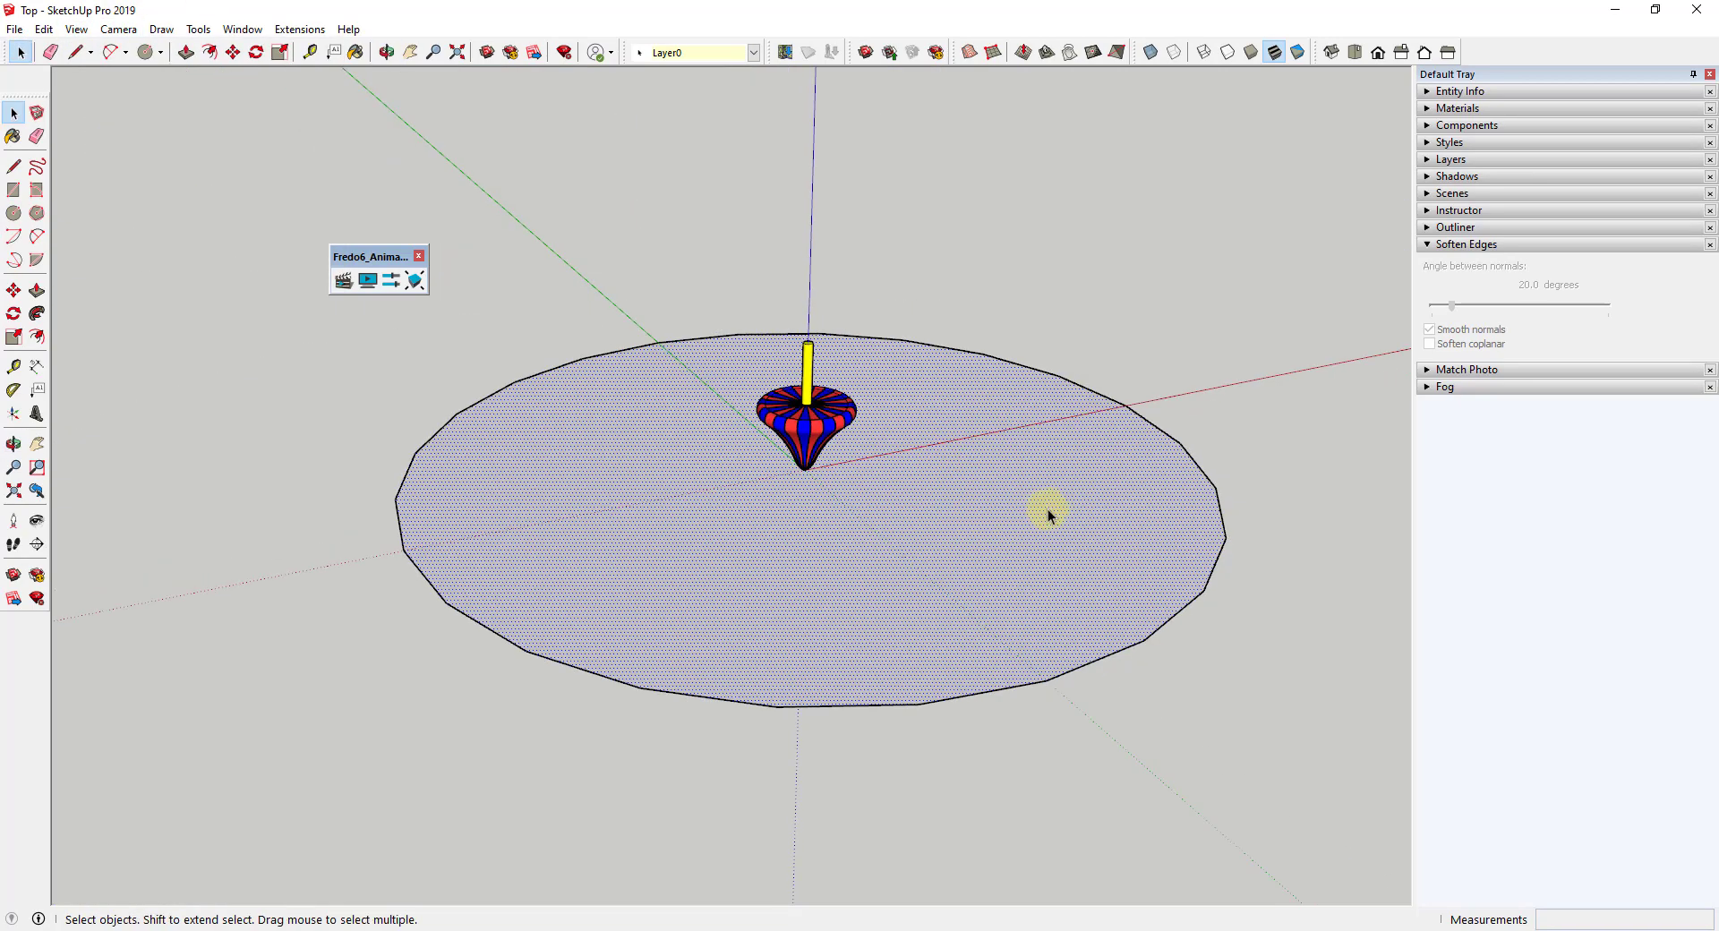
pyautogui.rightClick(1047, 508)
pyautogui.click(940, 448)
pyautogui.scroll(3, 956, 394)
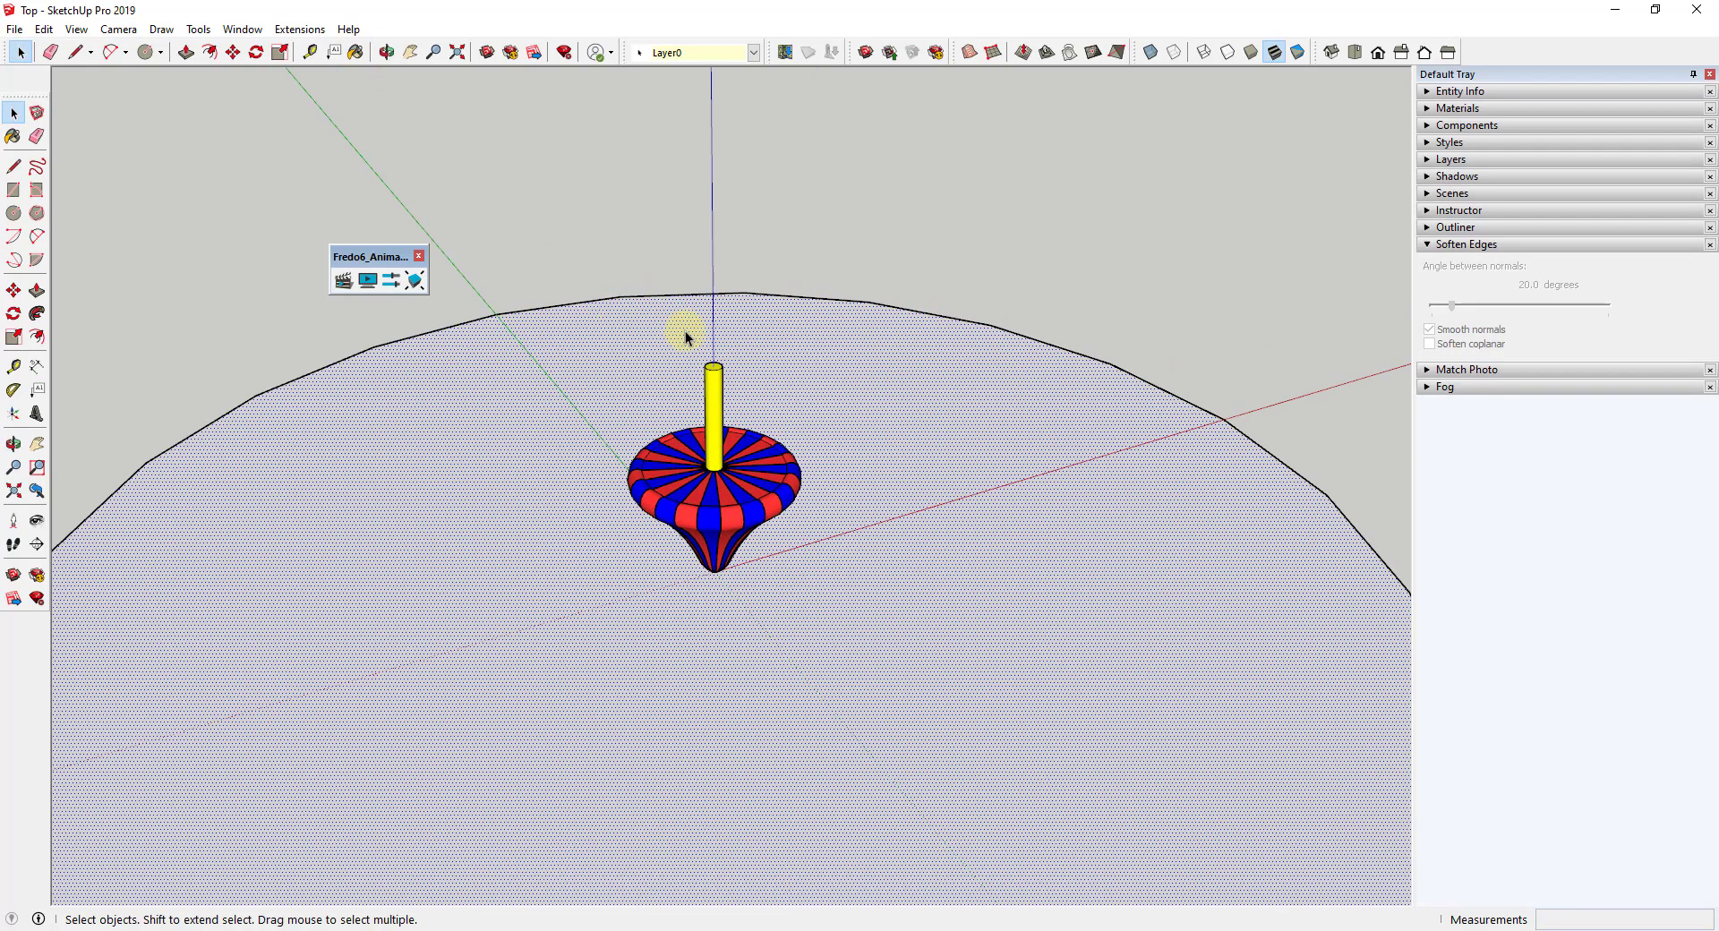
# - Offset the disc's outer edge inward by about 1 5/8" to form a narrow rim
pyautogui.scroll(-3, 685, 331)
pyautogui.press('f')
pyautogui.click(388, 388)
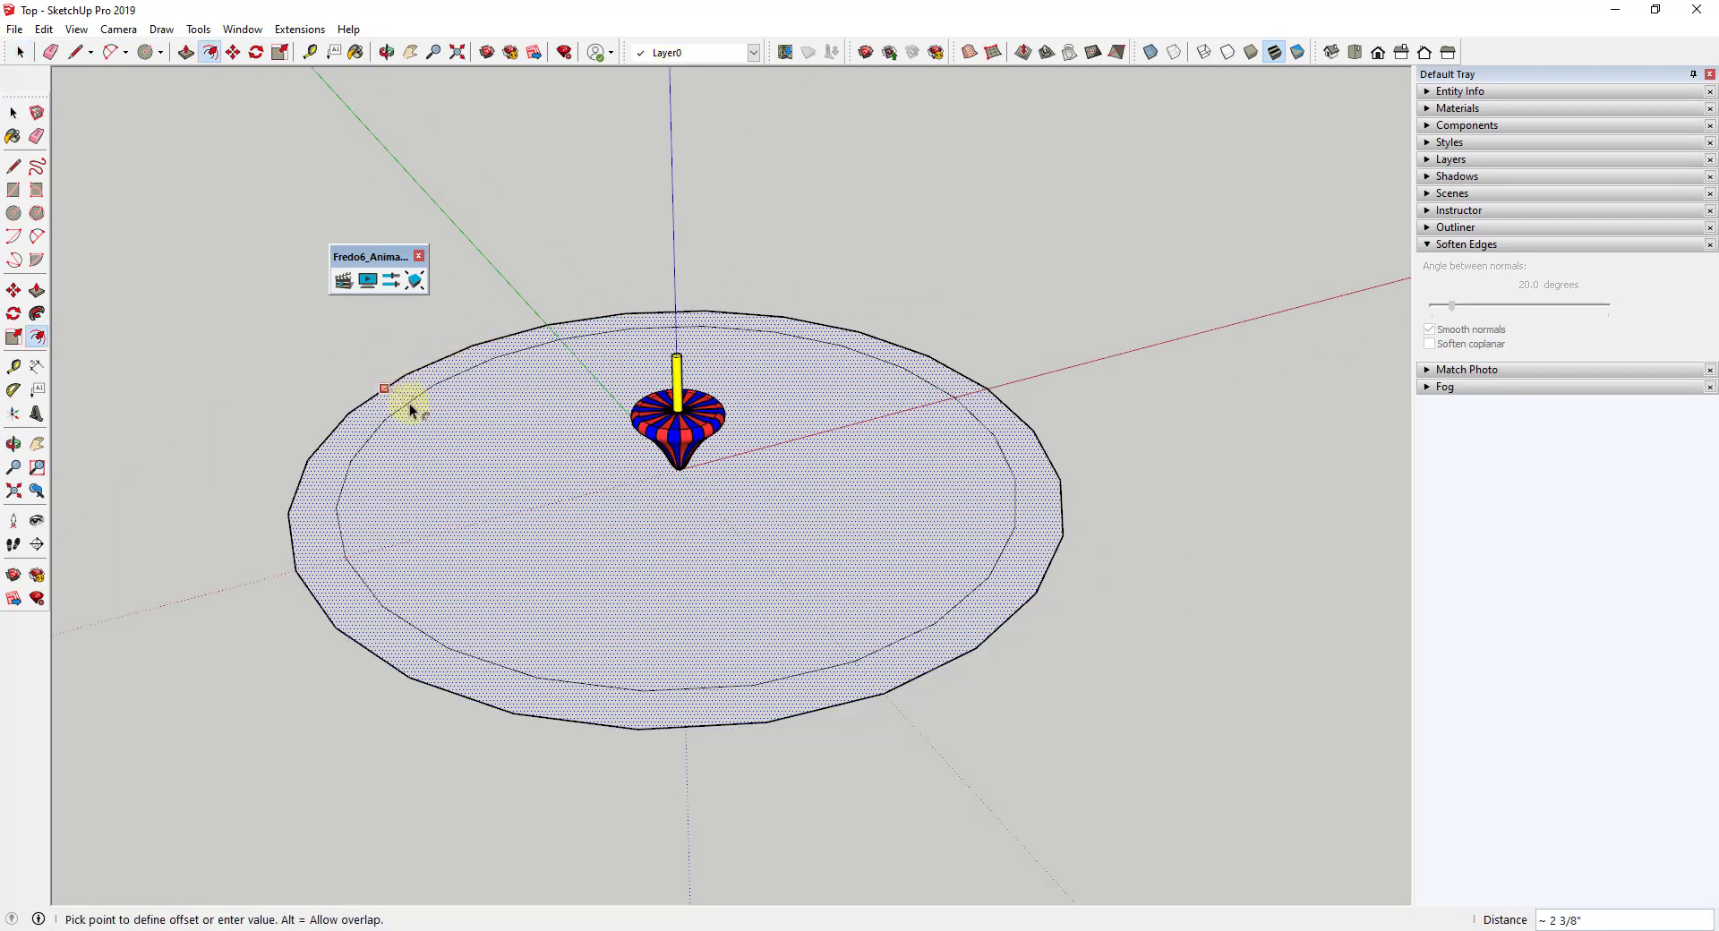
pyautogui.click(395, 403)
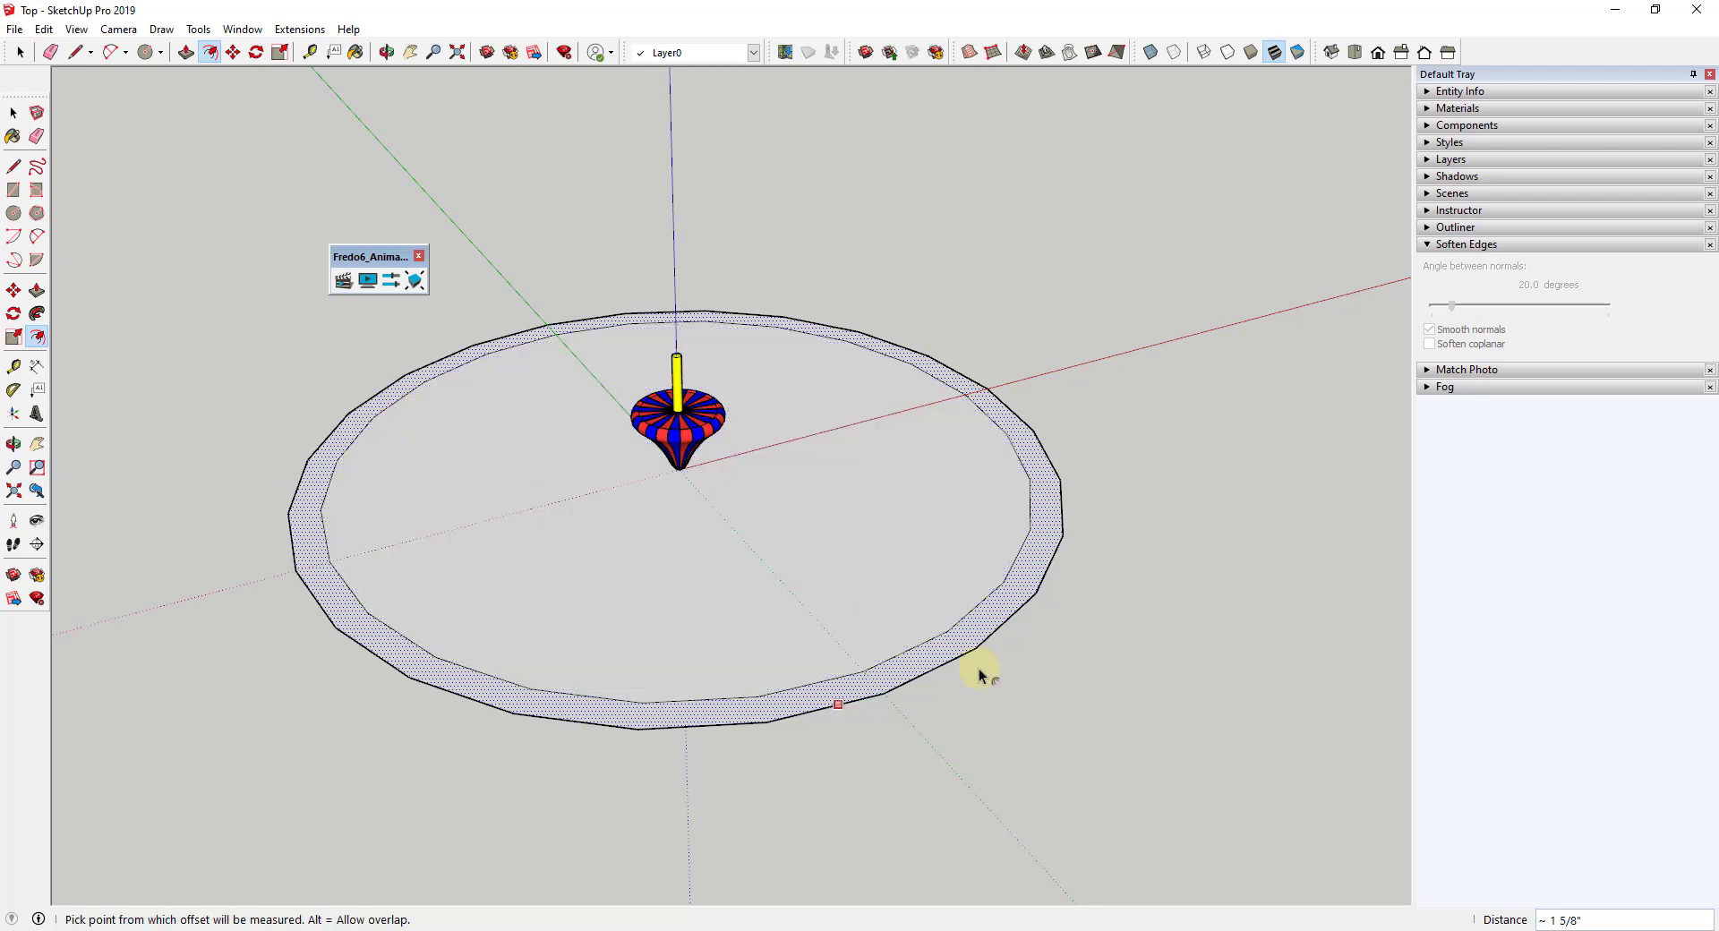
pyautogui.press('space')
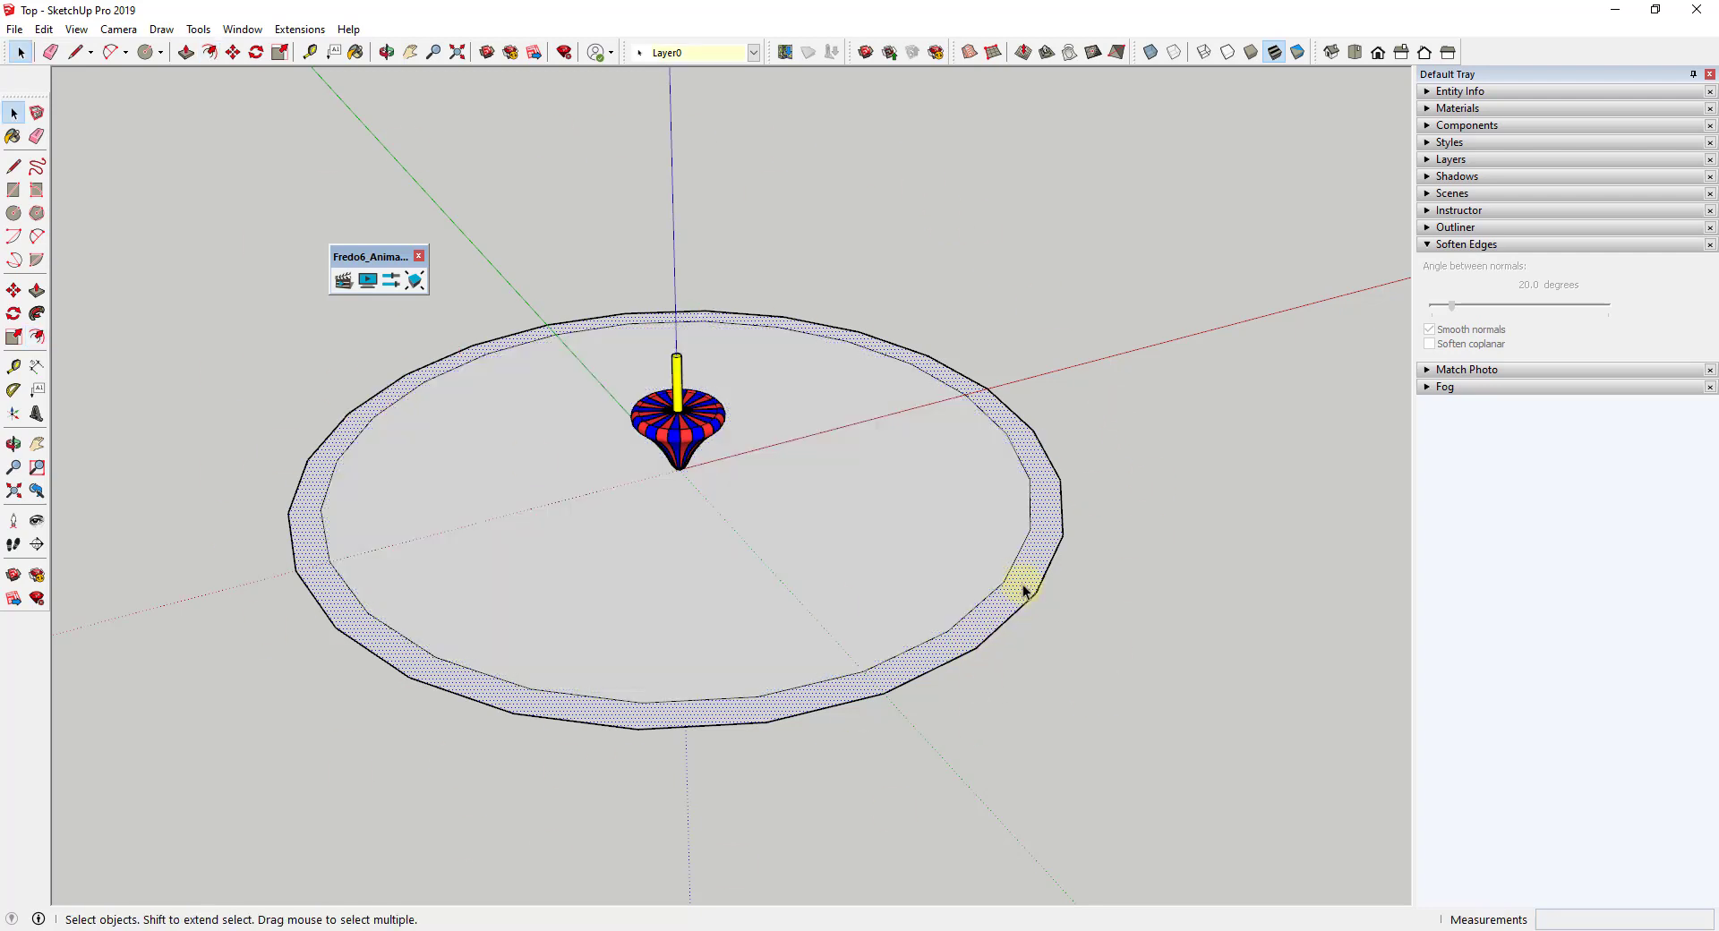
# - Separate one rim segment beside the green axis with lines across the rim, and push/pull it up 4" into a block
pyautogui.press('l')
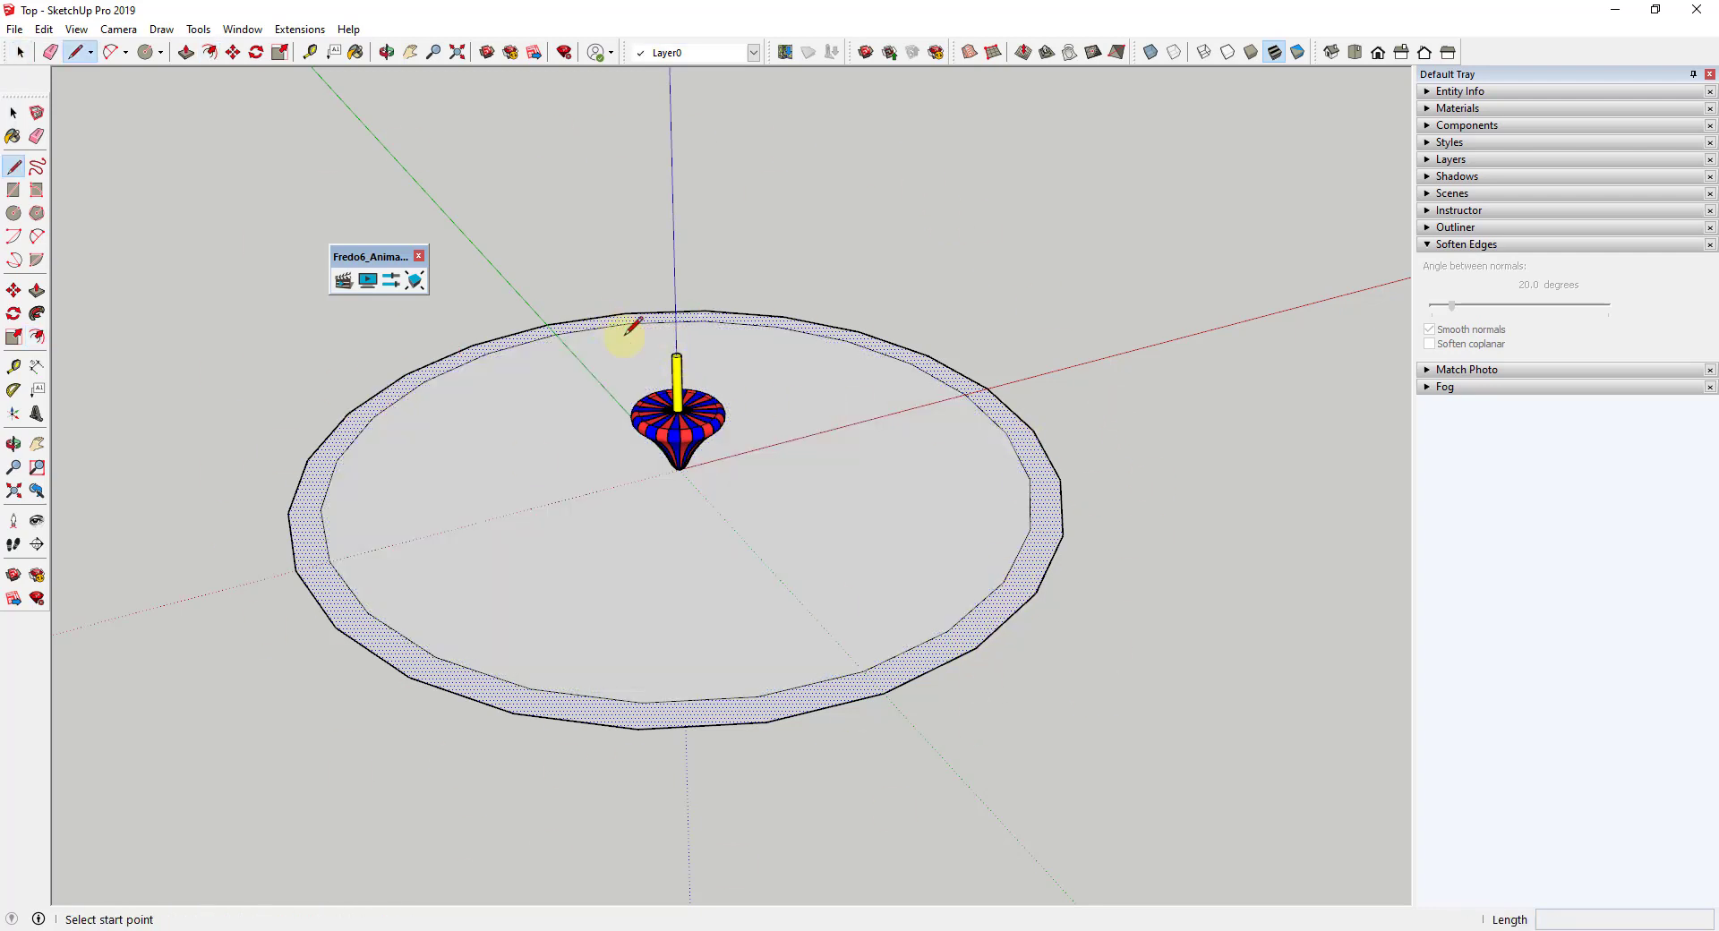
pyautogui.scroll(3, 633, 326)
pyautogui.moveTo(629, 315); pyautogui.dragTo(627, 302)
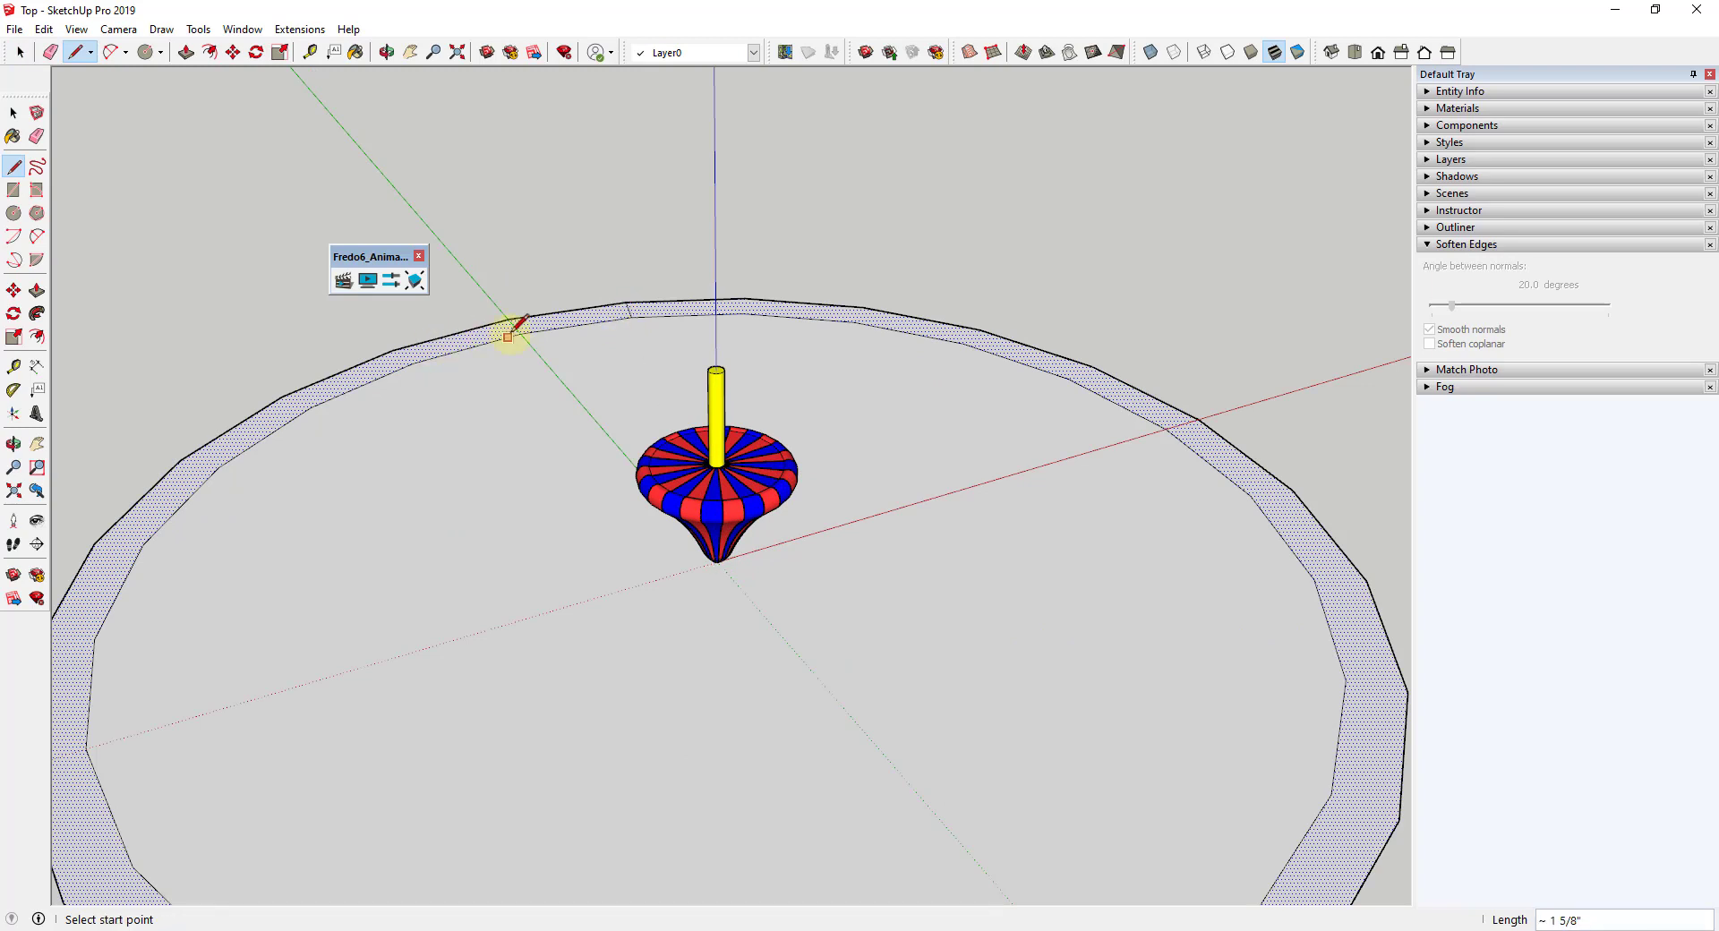
pyautogui.press('space')
pyautogui.moveTo(519, 332)
pyautogui.mouseDown()
pyautogui.moveTo(508, 319)
pyautogui.moveTo(594, 224)
pyautogui.mouseUp()
pyautogui.press('p')
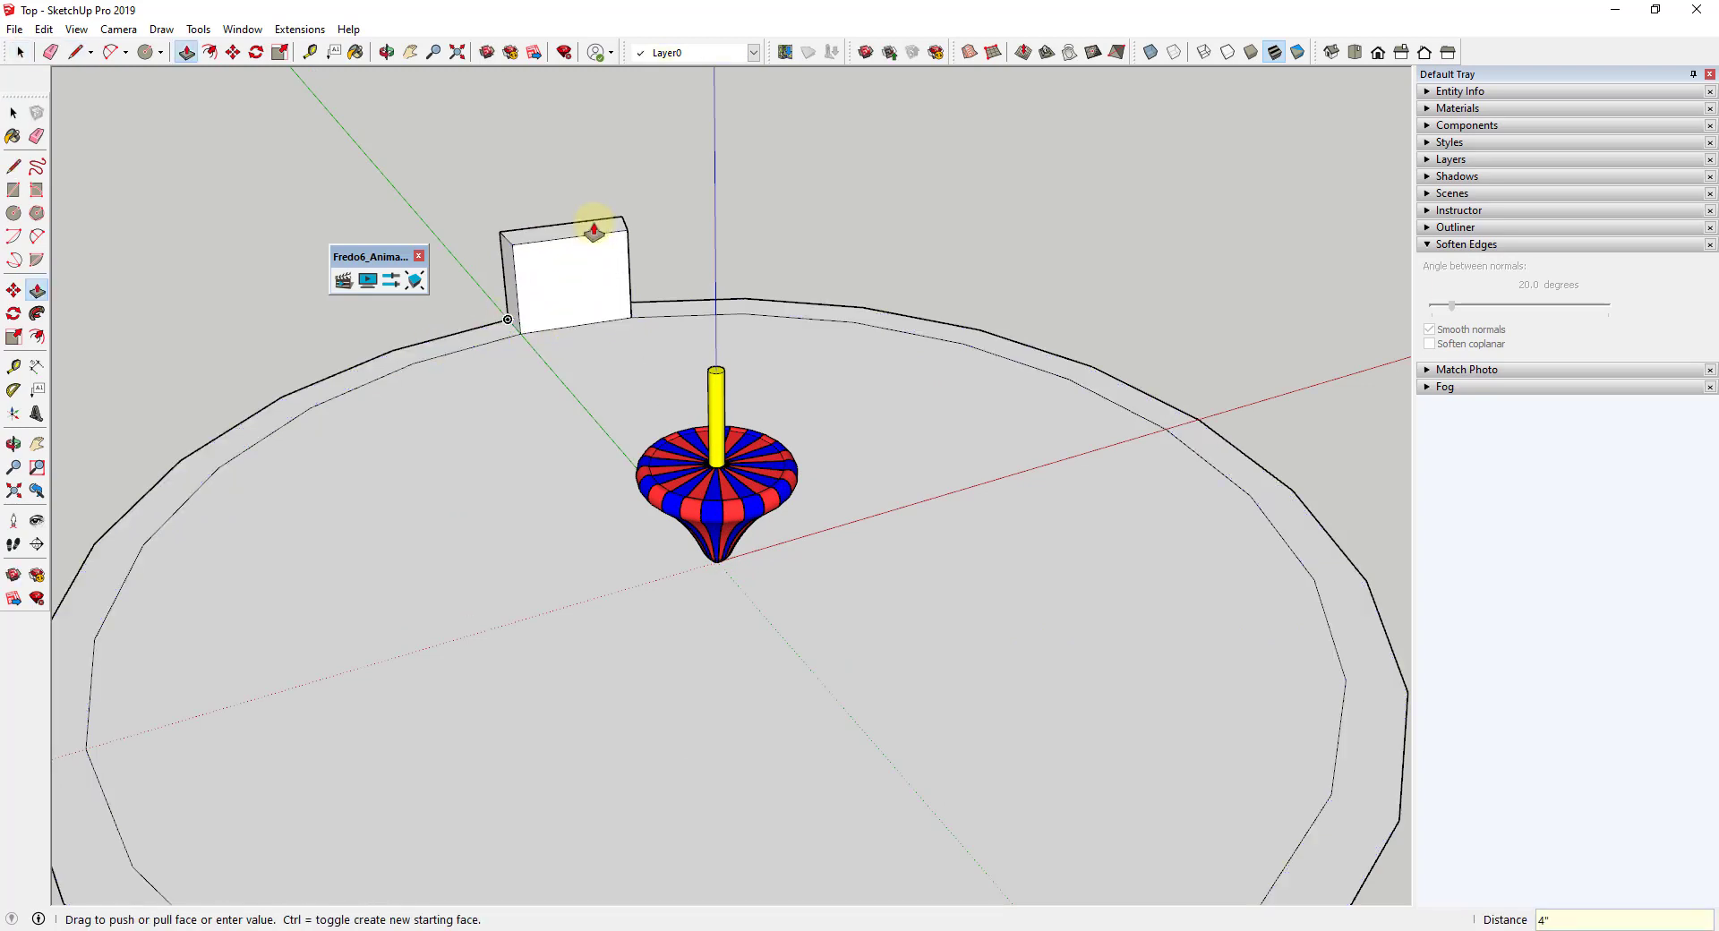
# - Select the block and rotate a copy of it about the spinning top's vertical axis, leaving one rim segment empty between them
pyautogui.press('space')
pyautogui.moveTo(481, 143); pyautogui.dragTo(658, 398)
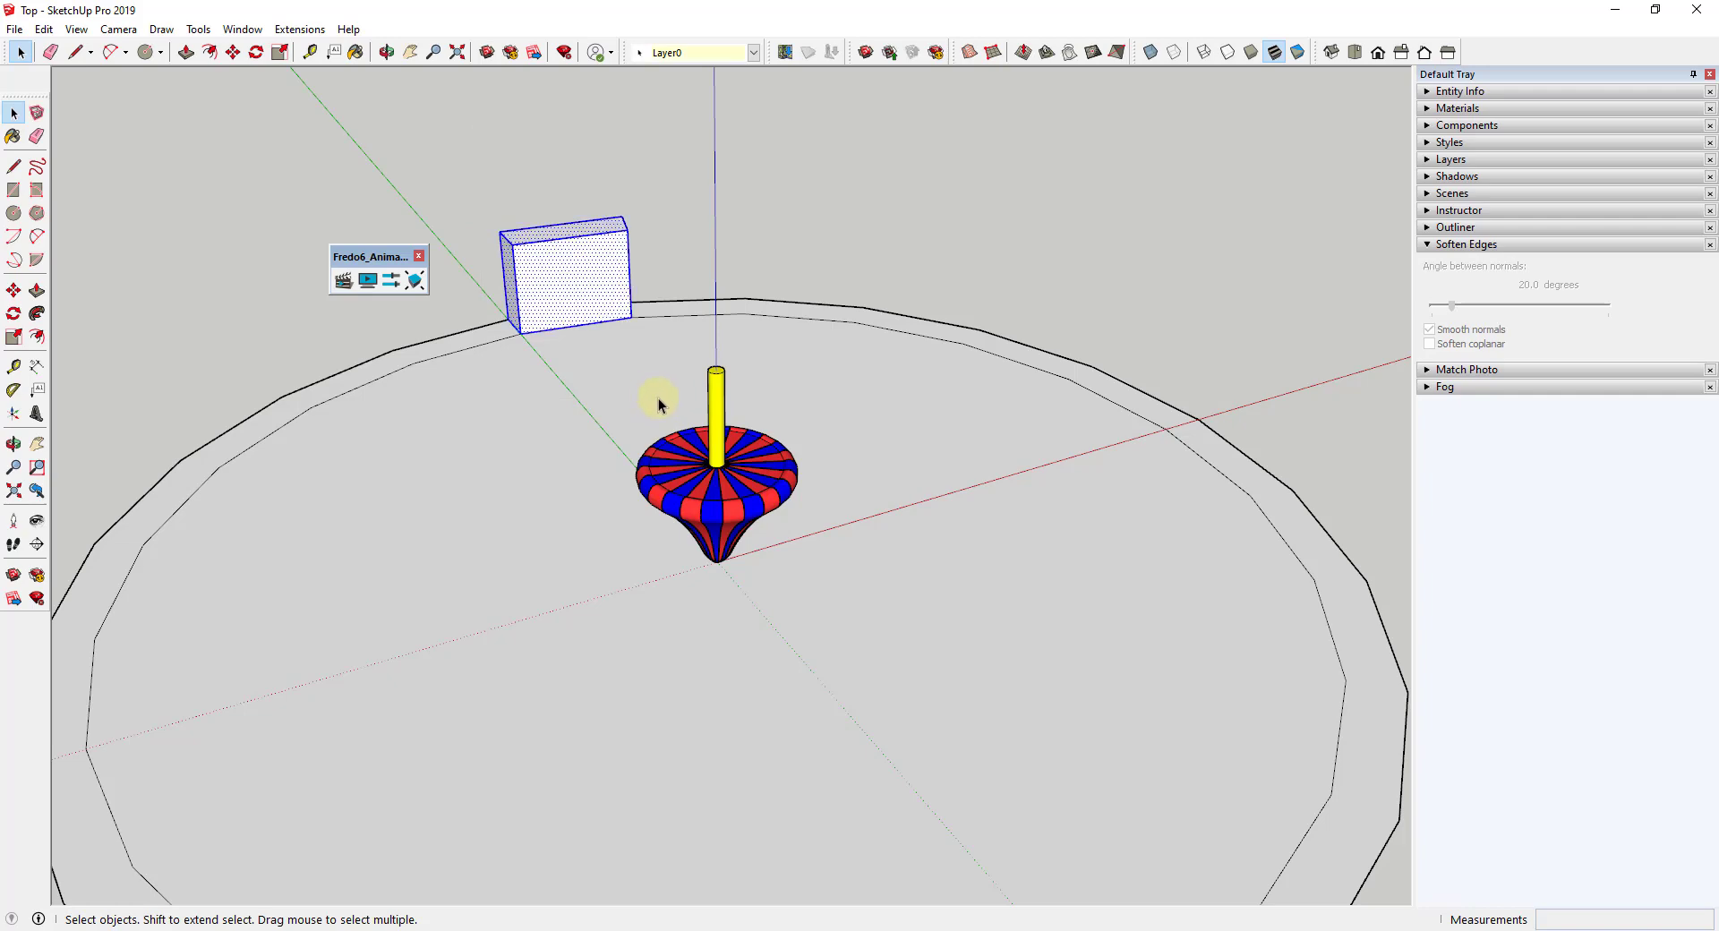
pyautogui.scroll(4, 683, 509)
pyautogui.press('q')
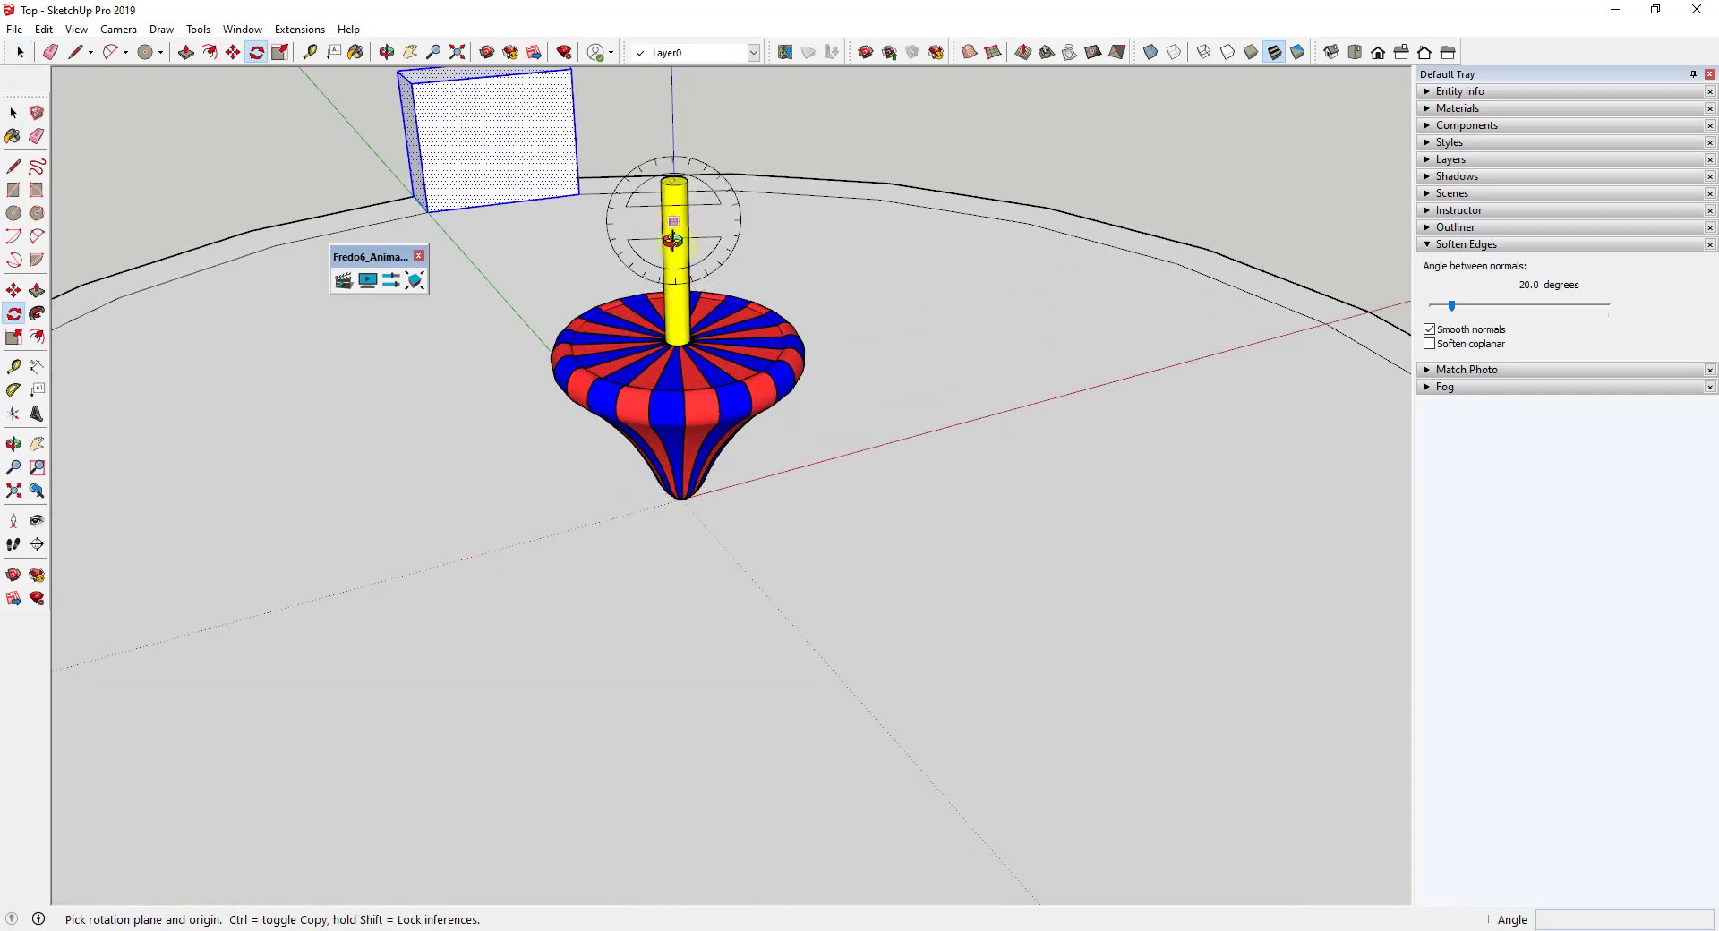
pyautogui.moveTo(683, 200); pyautogui.dragTo(683, 421, button='middle')
pyautogui.scroll(3, 703, 646)
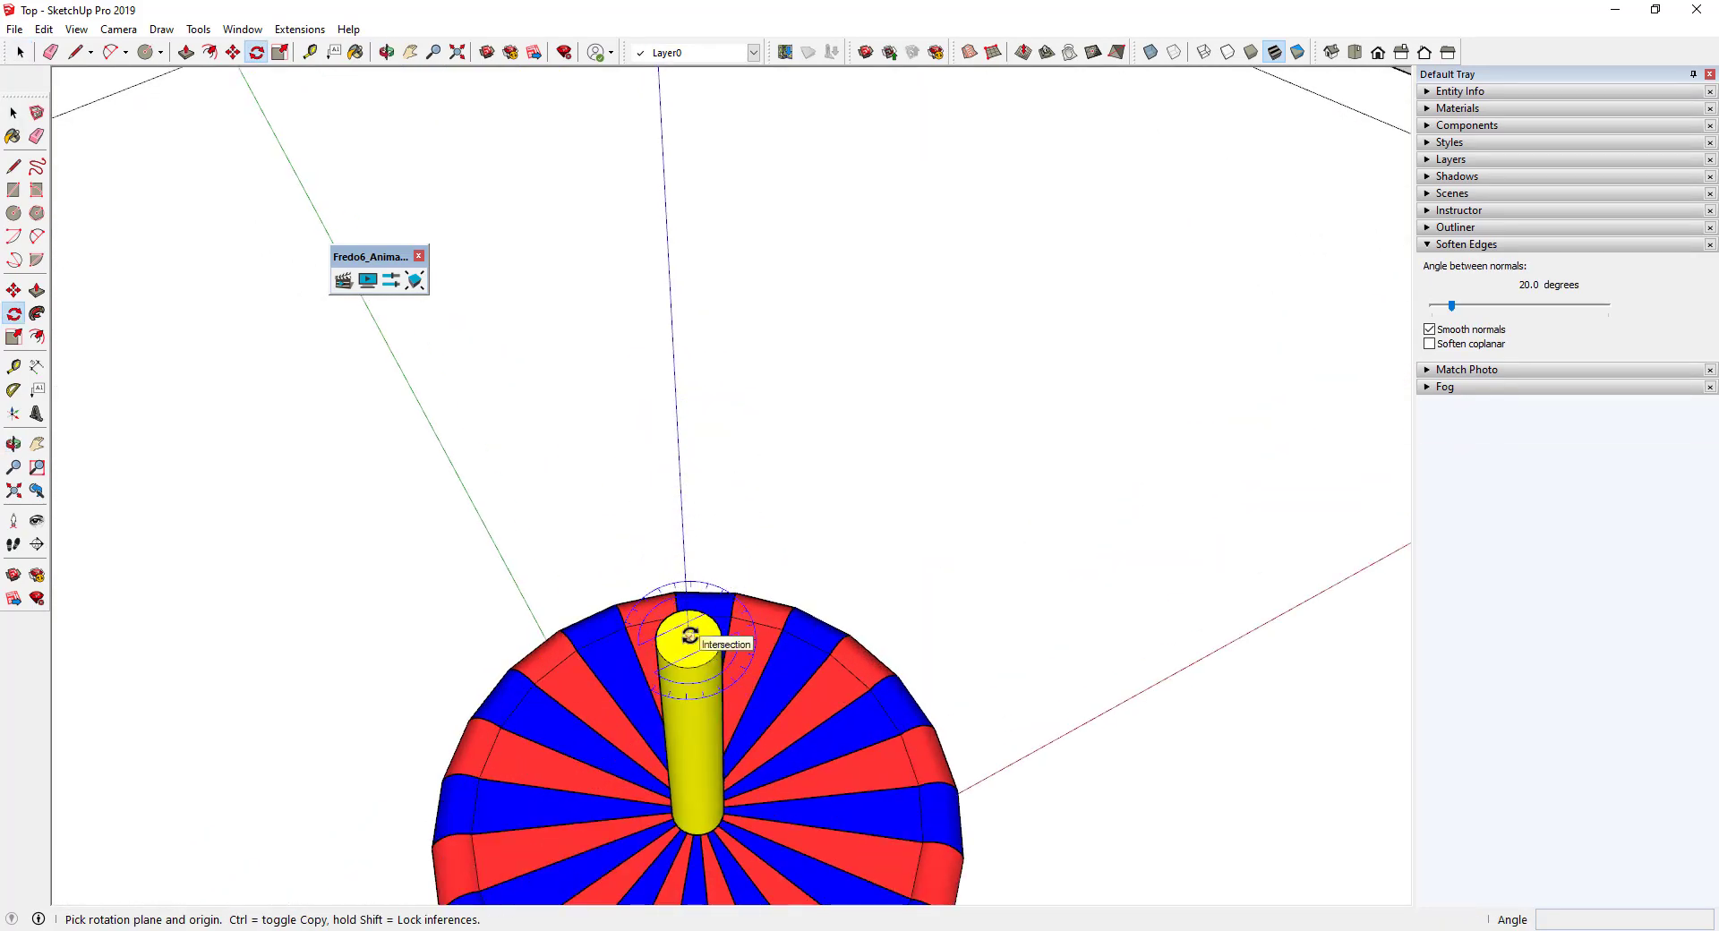
pyautogui.click(691, 638)
pyautogui.scroll(-4, 689, 631)
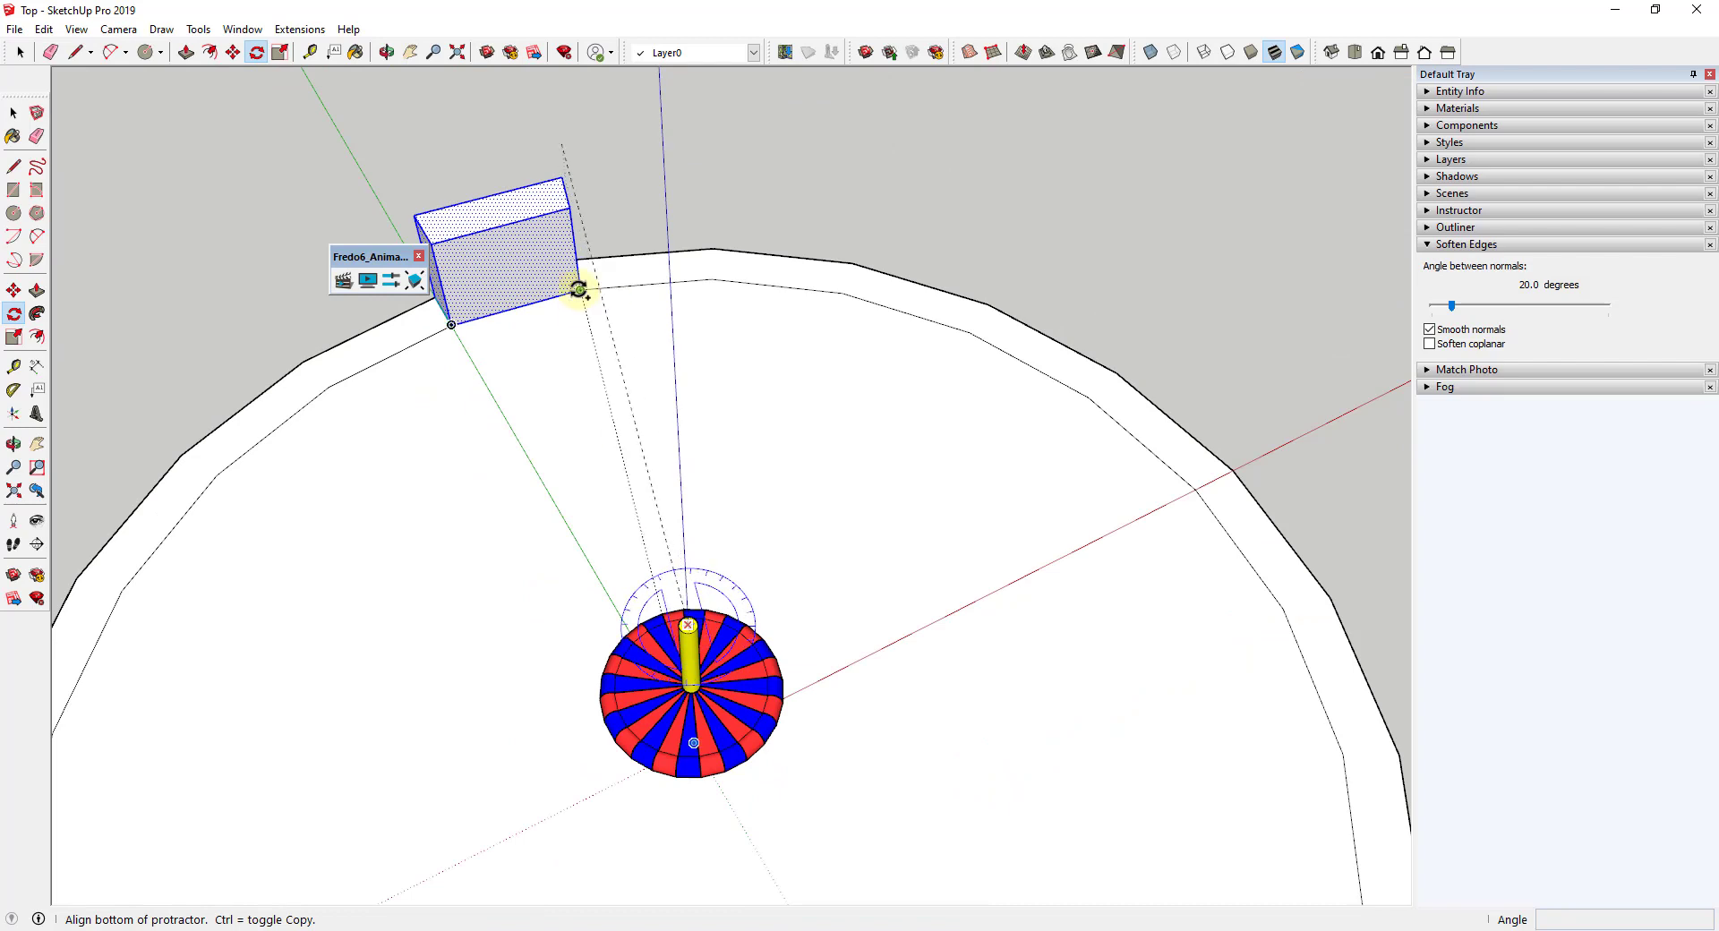
pyautogui.click(580, 290)
pyautogui.click(334, 385)
# - Multiply the rotated block copy with *11 to array blocks around the whole rim
pyautogui.scroll(-3, 453, 324)
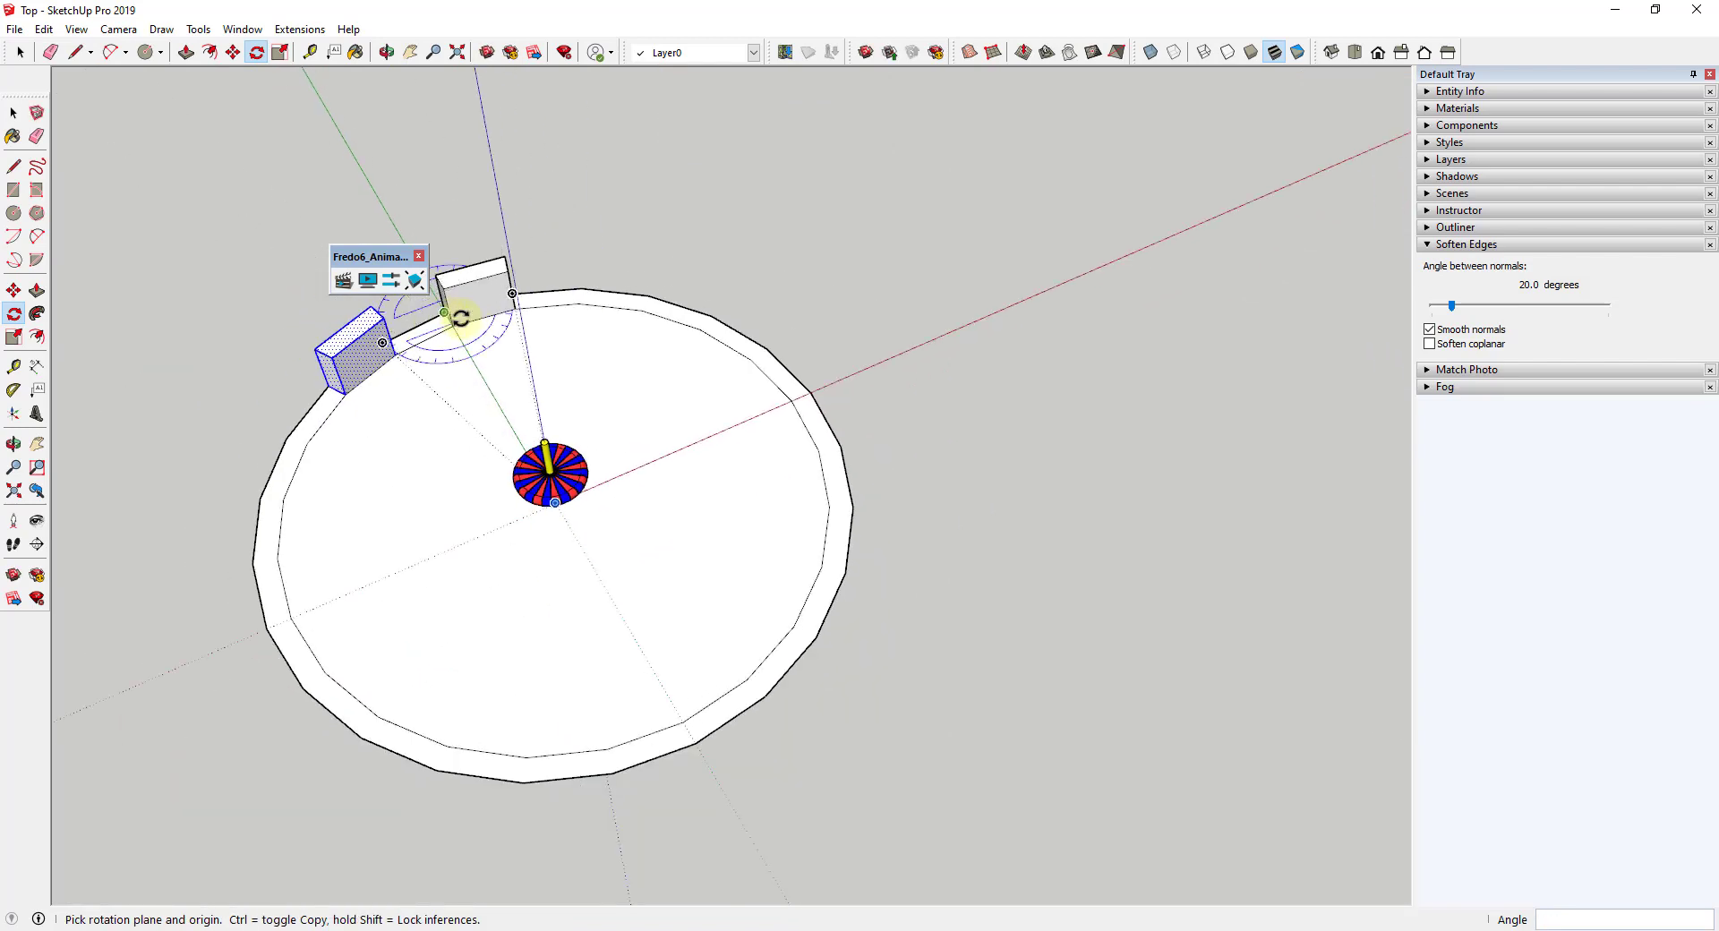
pyautogui.write('*10')
pyautogui.press('Return')
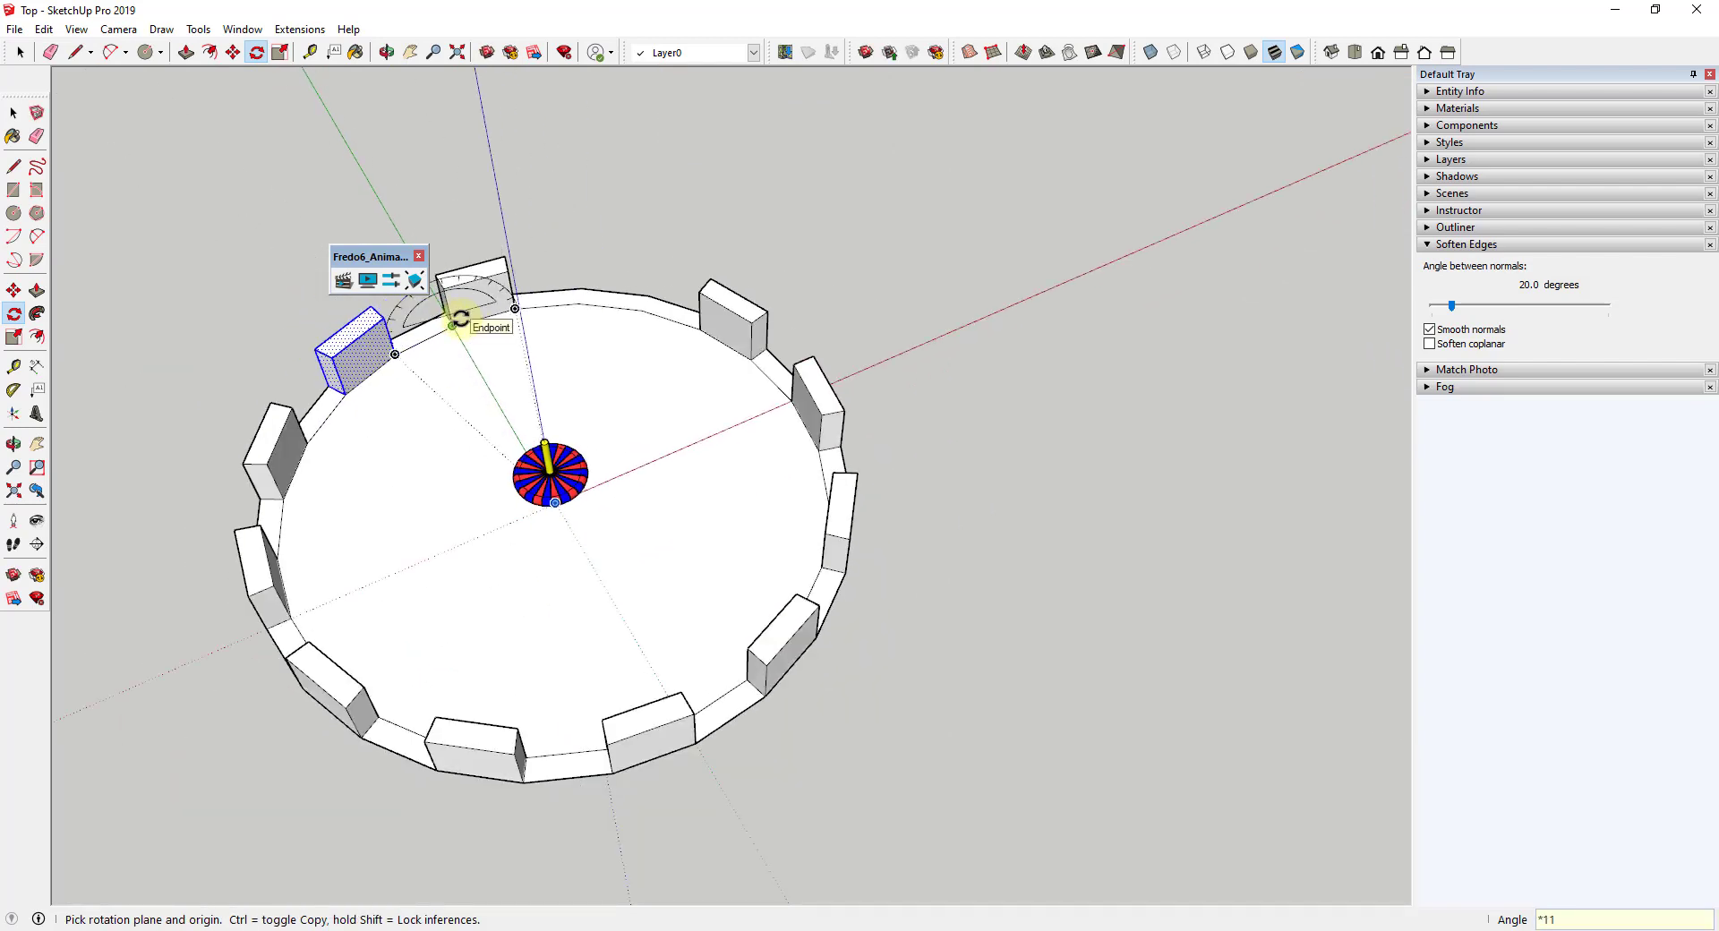
# - Select the disc with its rim and all connected blocks, and make them one group
pyautogui.scroll(-2, 671, 555)
pyautogui.moveTo(671, 555); pyautogui.dragTo(526, 322, button='middle')
pyautogui.press('space')
pyautogui.click(614, 533)
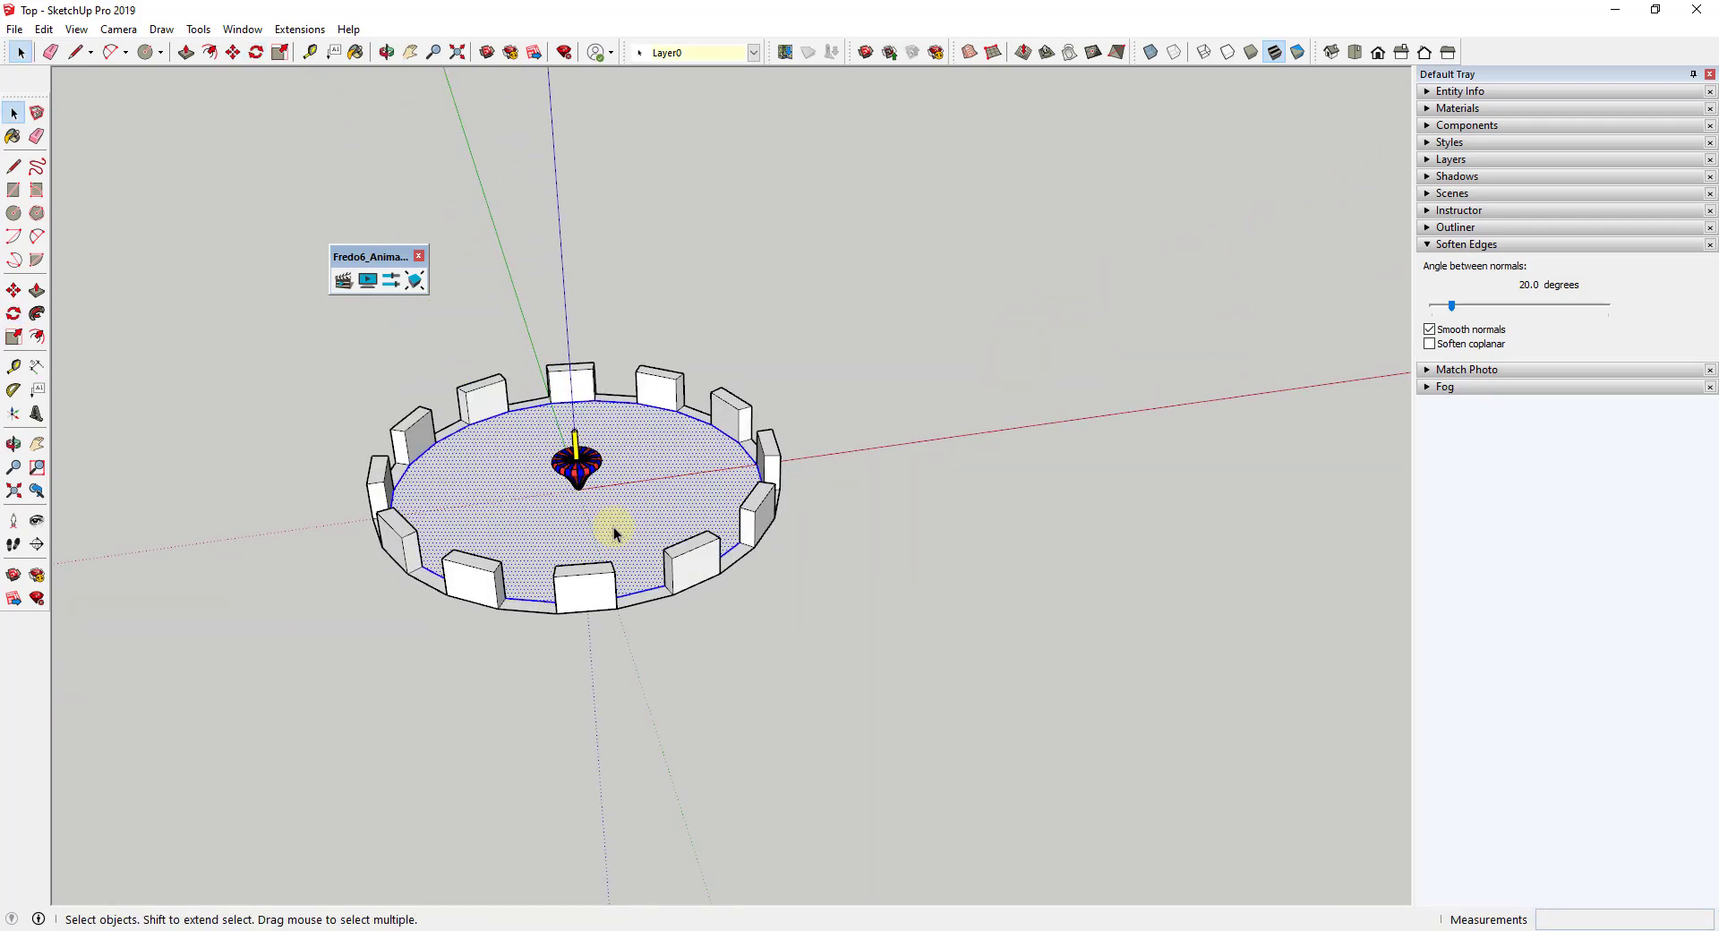
pyautogui.tripleClick(614, 534)
pyautogui.rightClick(614, 534)
pyautogui.click(681, 330)
pyautogui.scroll(3, 655, 537)
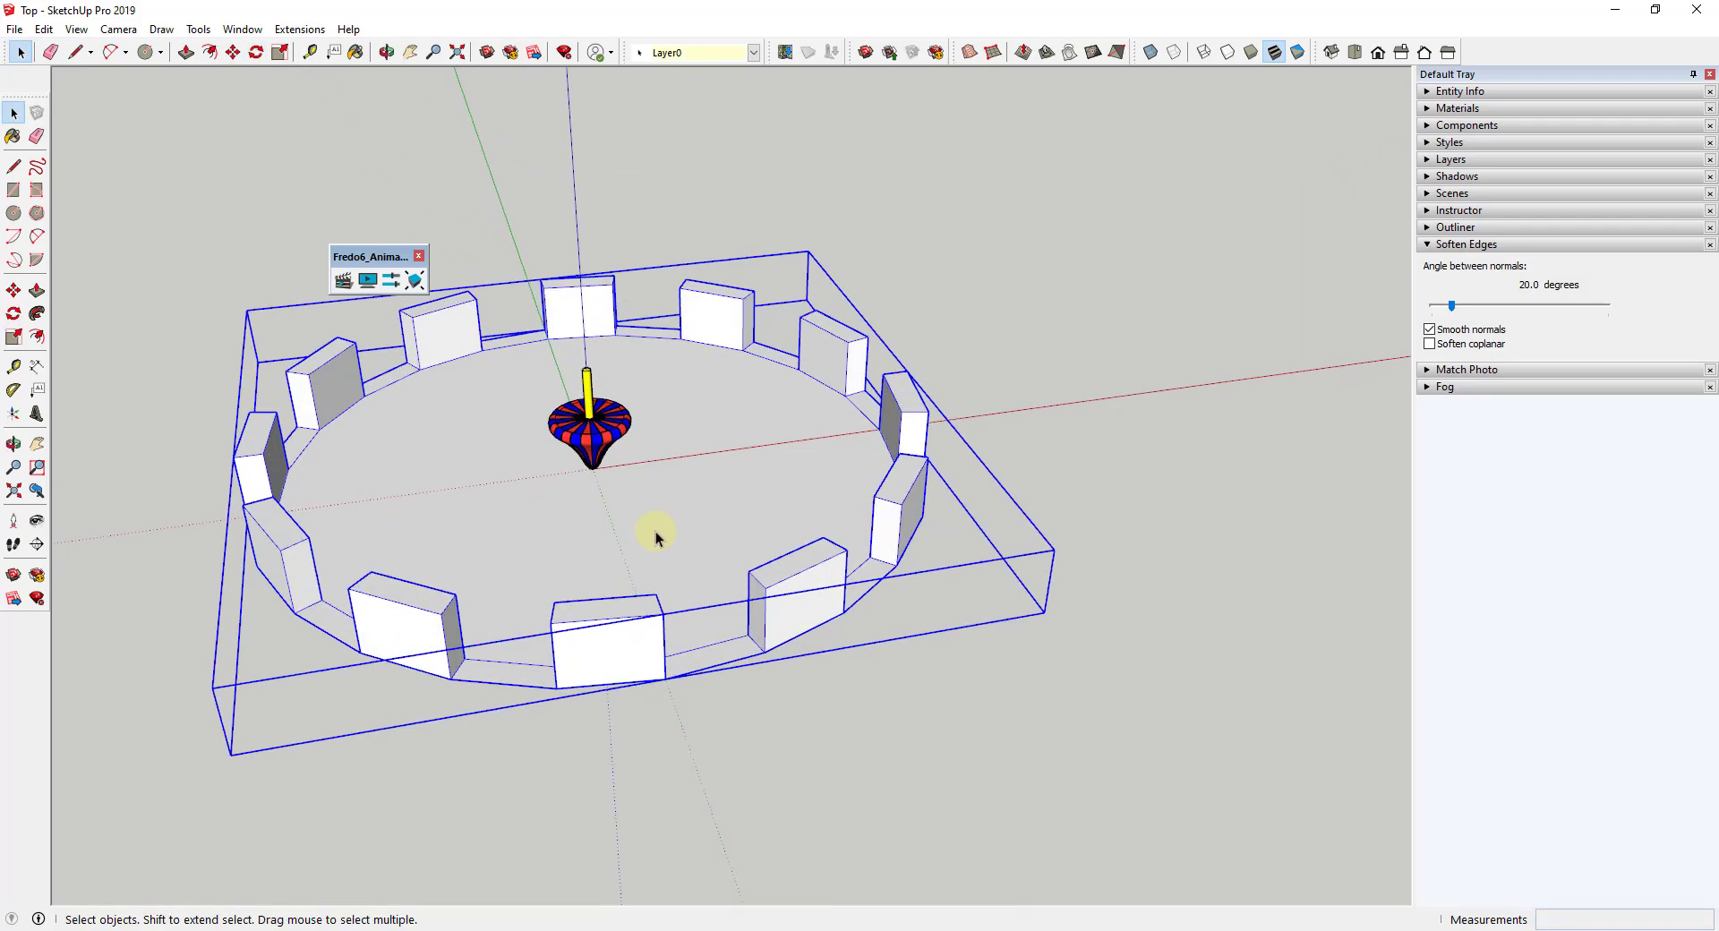
# - Open the Animator Clip Editor with the arena and spinning top in view
pyautogui.moveTo(655, 530); pyautogui.dragTo(842, 456, button='middle')
pyautogui.scroll(3, 710, 385)
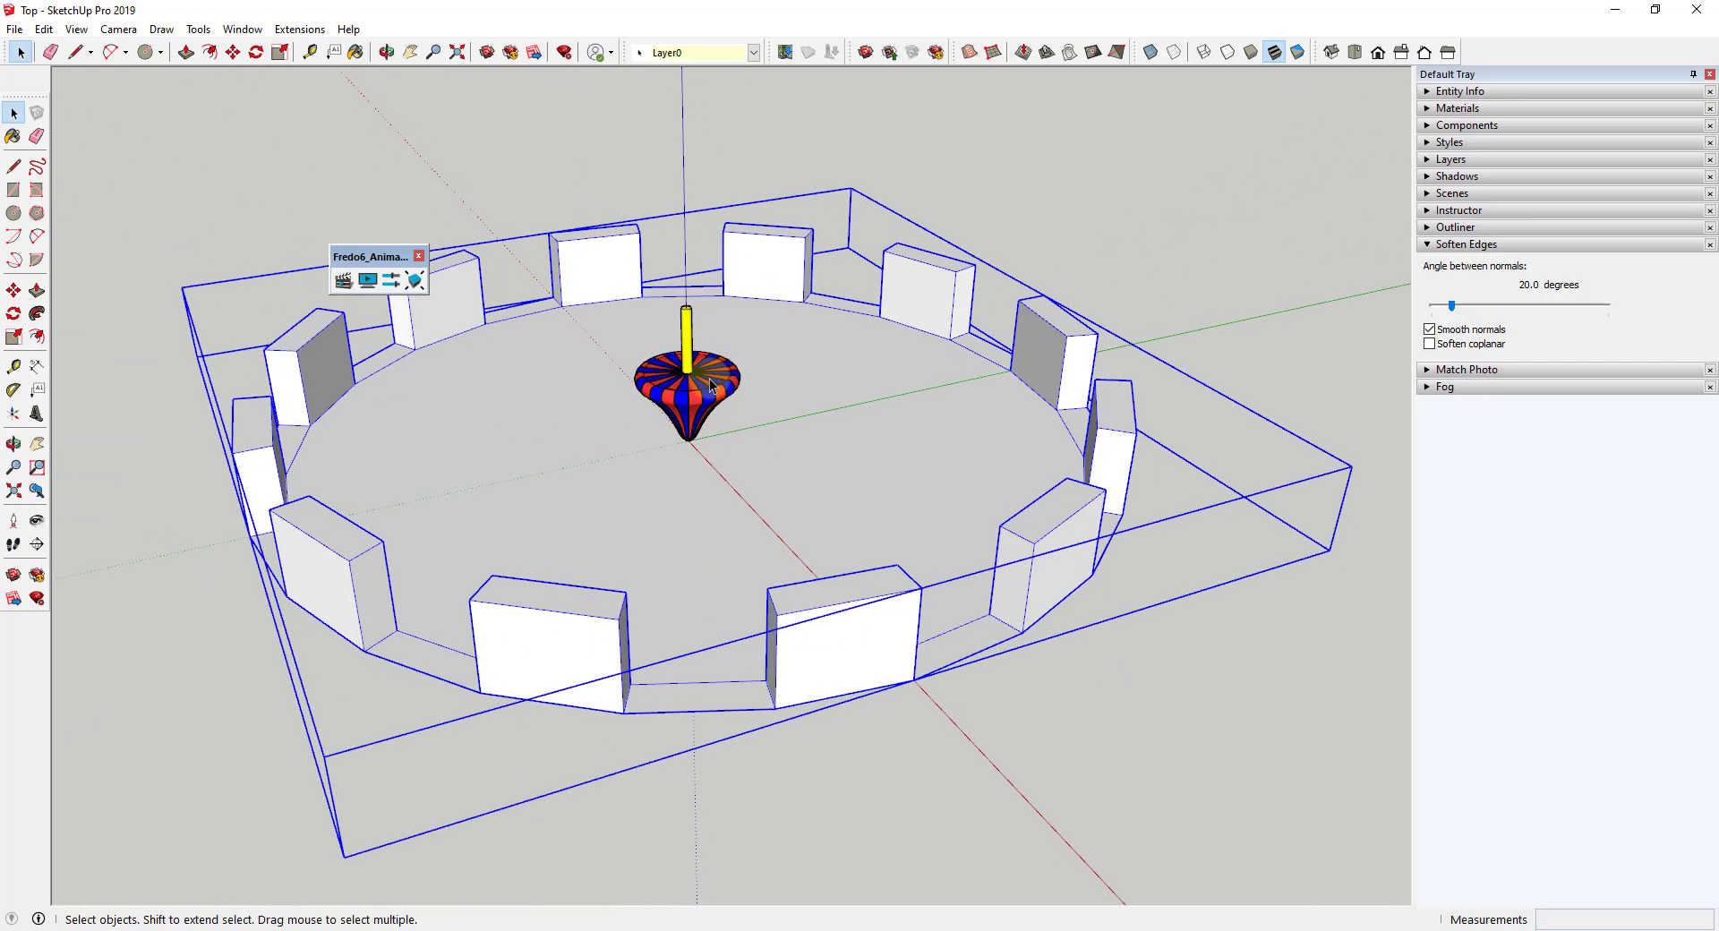
pyautogui.moveTo(710, 385); pyautogui.dragTo(837, 371, button='middle')
pyautogui.scroll(-2, 860, 391)
pyautogui.scroll(1, 811, 361)
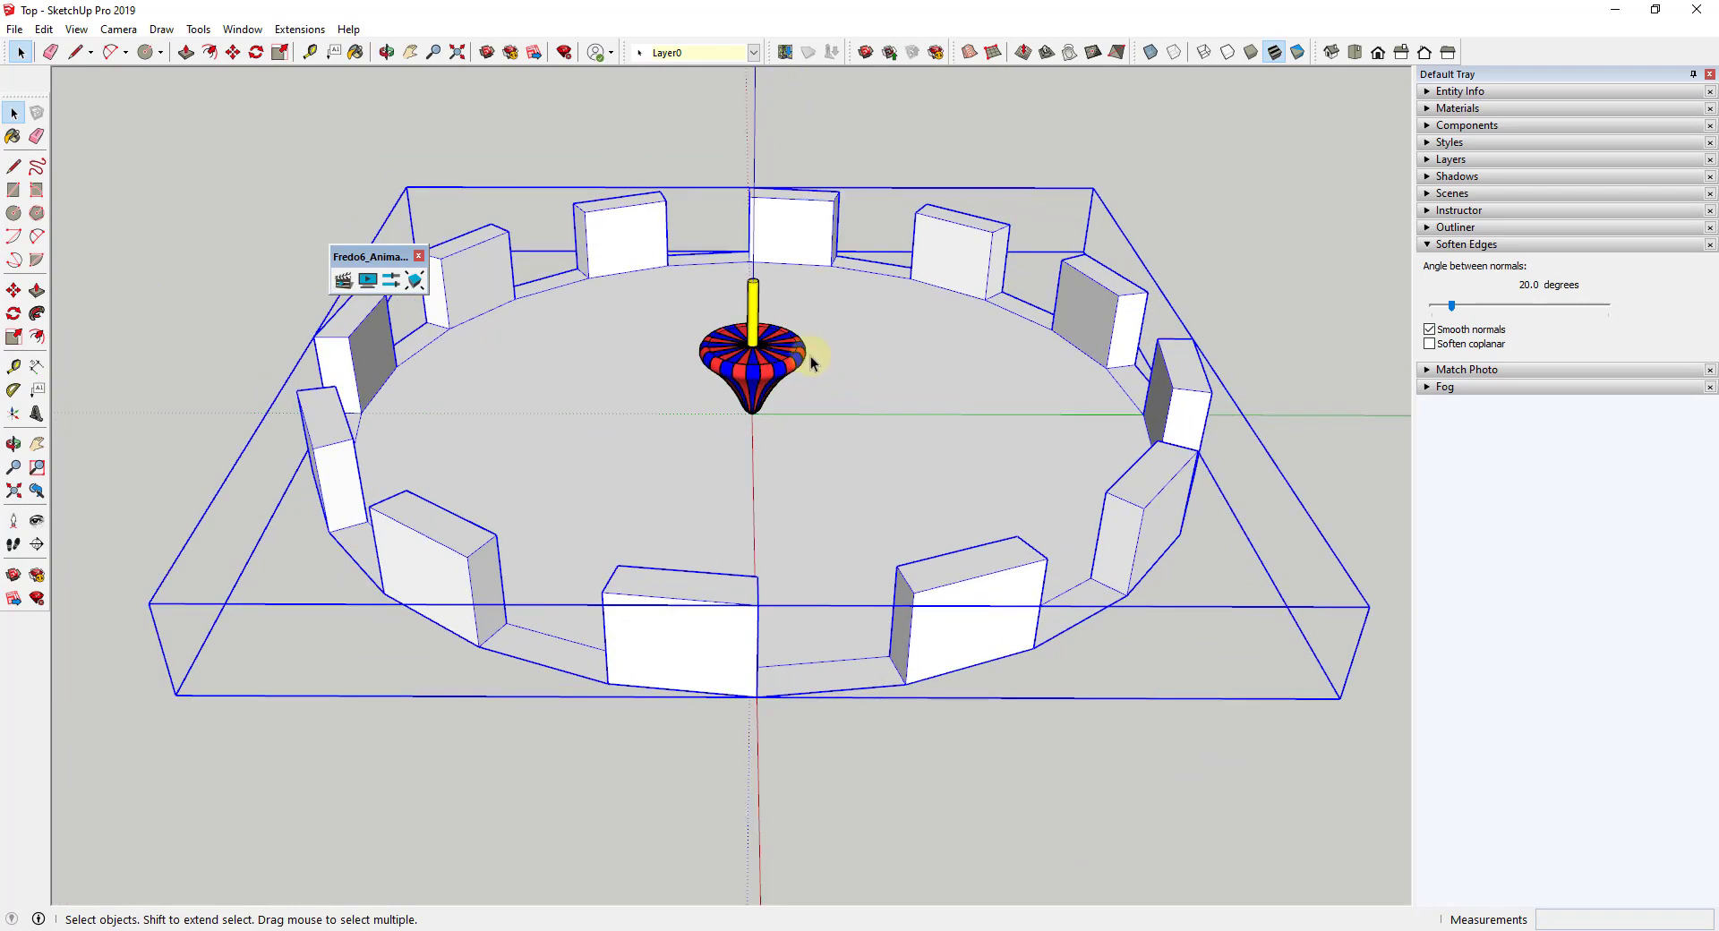
pyautogui.click(343, 283)
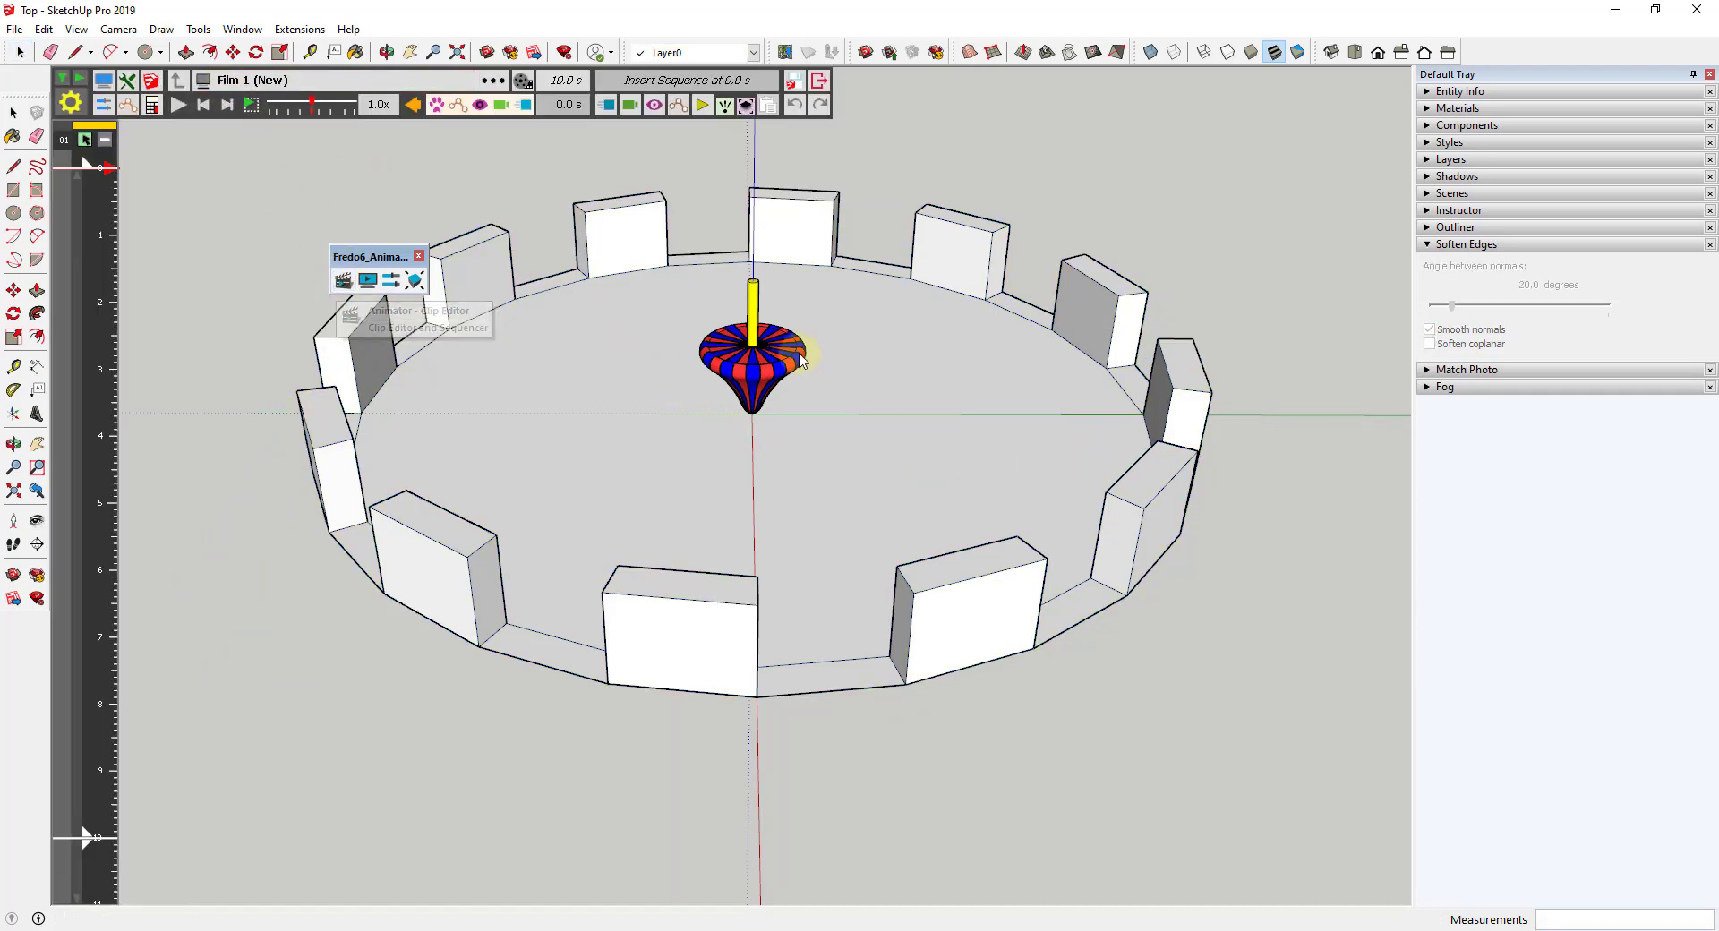
# - Insert a new movement at 0.0 s in the film
pyautogui.moveTo(900, 337); pyautogui.dragTo(867, 349, button='middle')
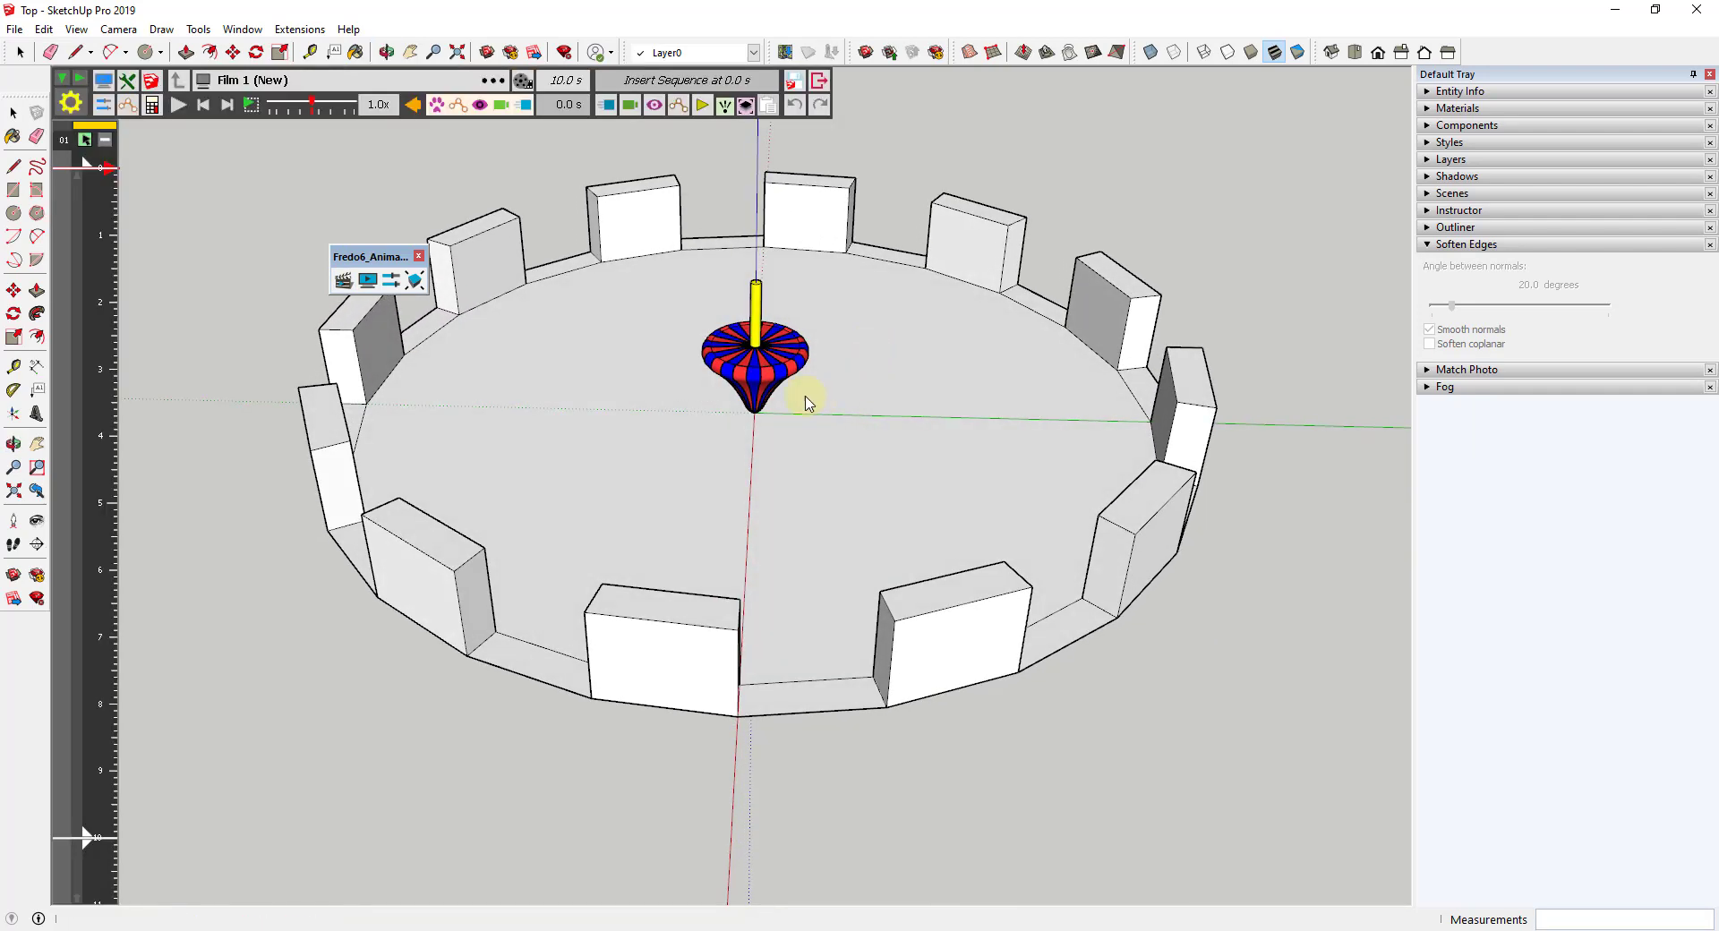
pyautogui.click(750, 373)
pyautogui.click(716, 466)
pyautogui.click(777, 358)
pyautogui.moveTo(1131, 445); pyautogui.dragTo(956, 432, button='middle')
pyautogui.click(604, 106)
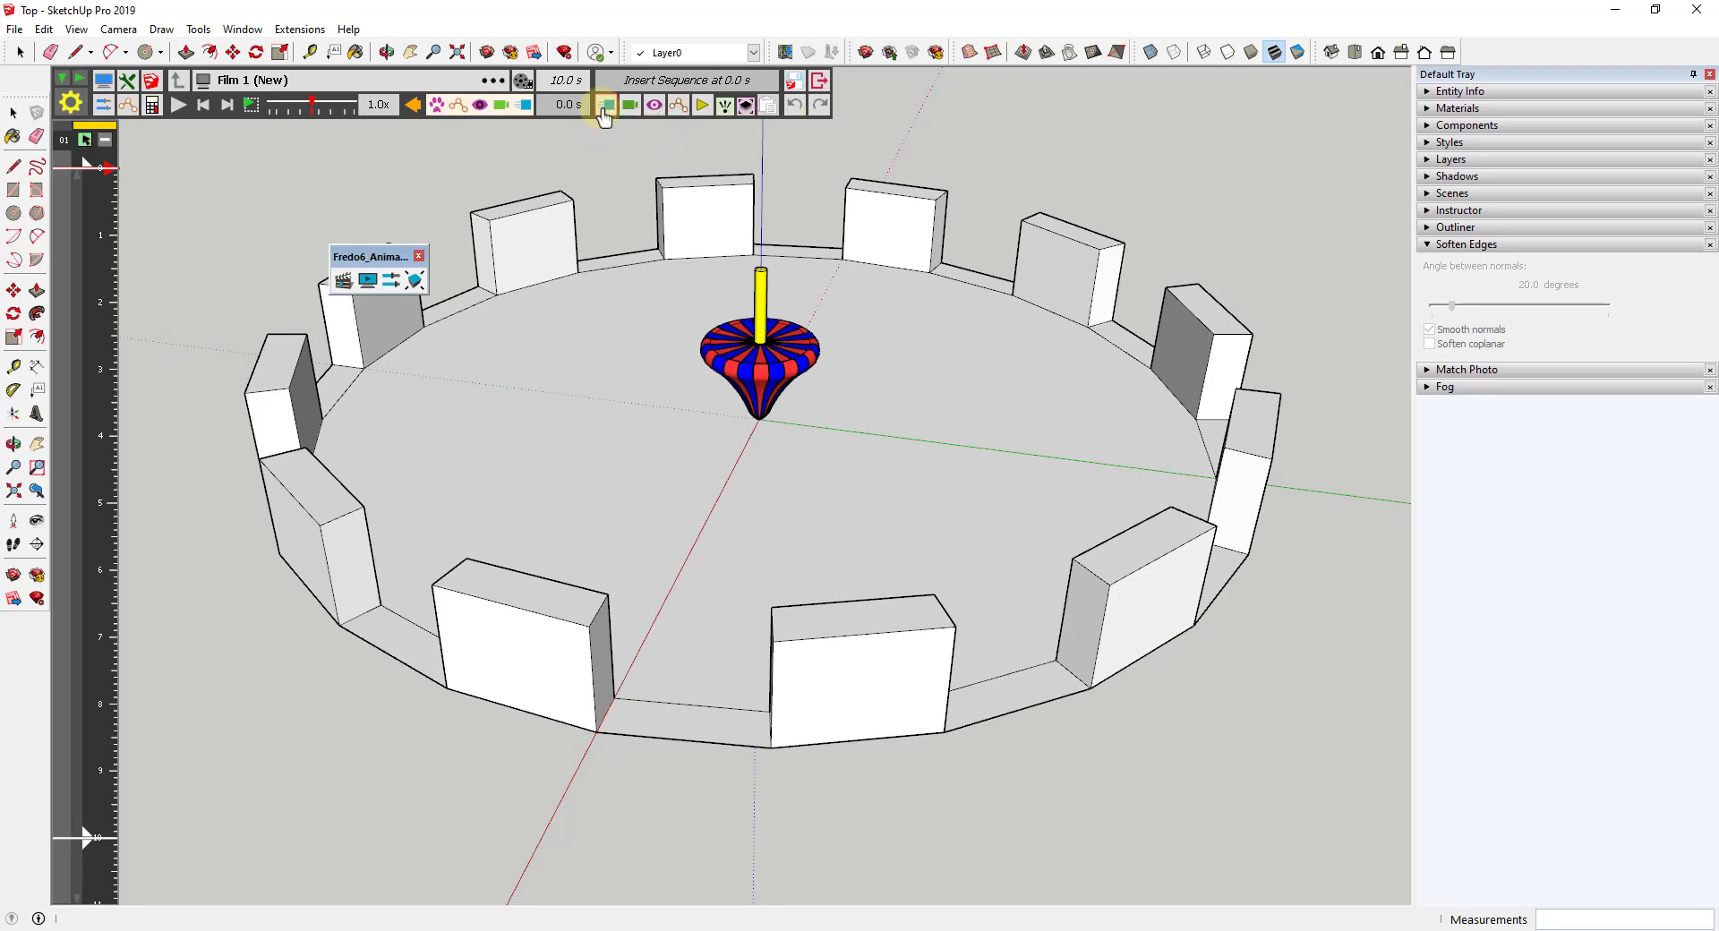
pyautogui.click(604, 108)
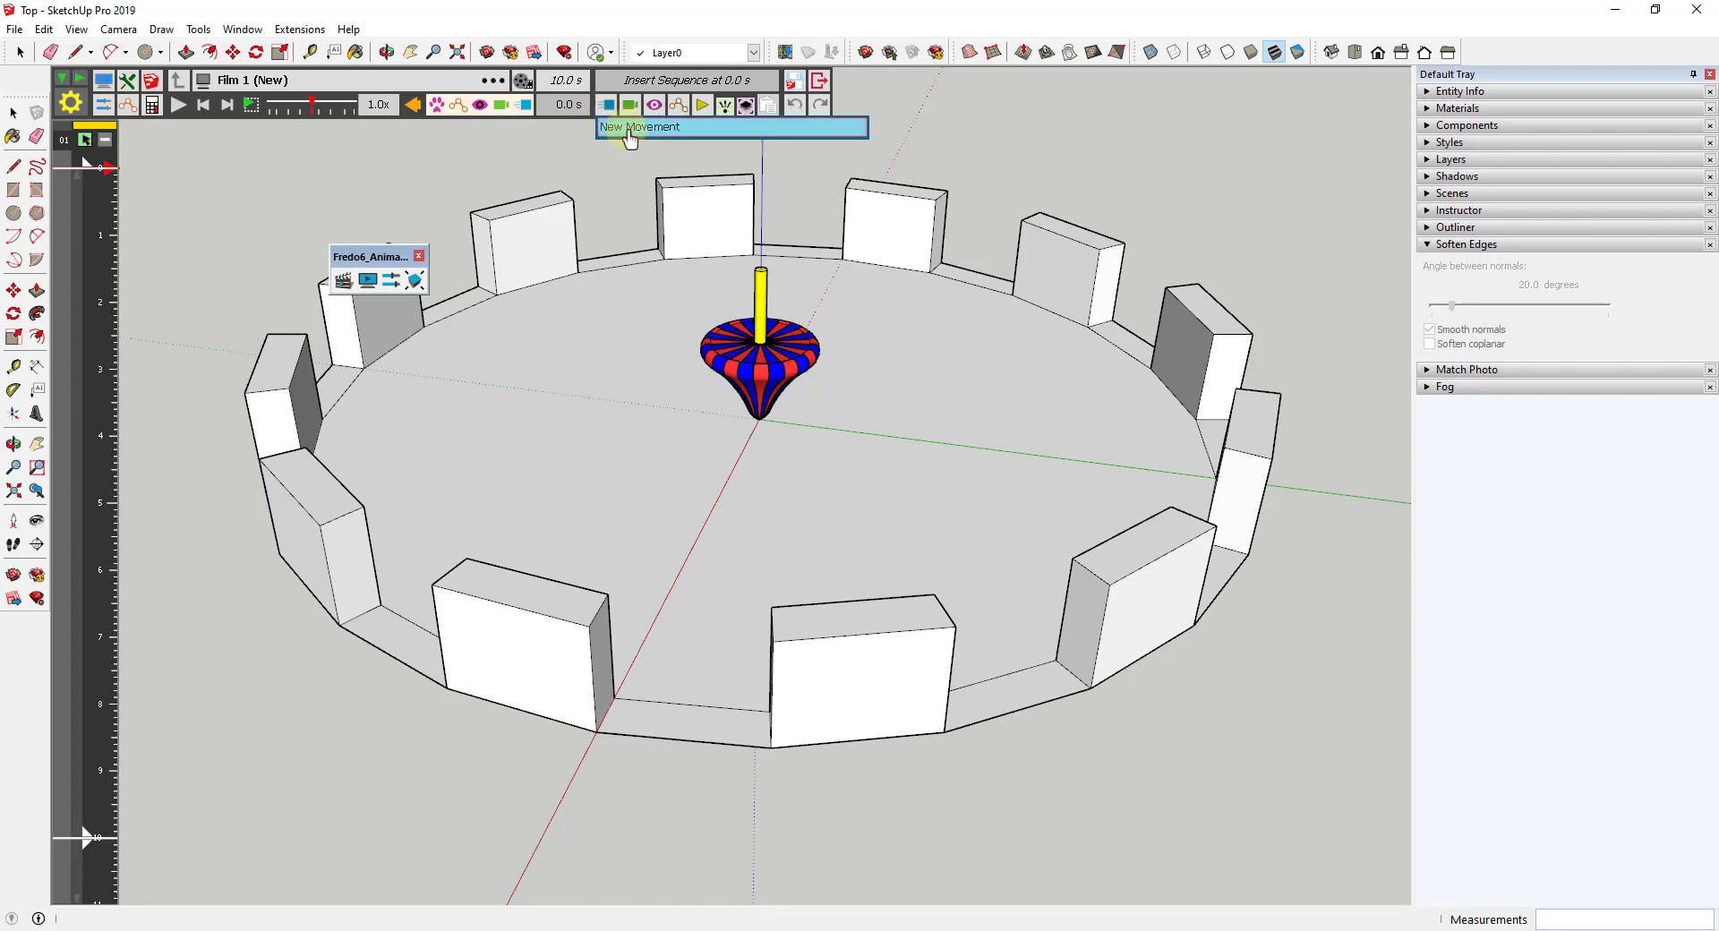
pyautogui.click(643, 129)
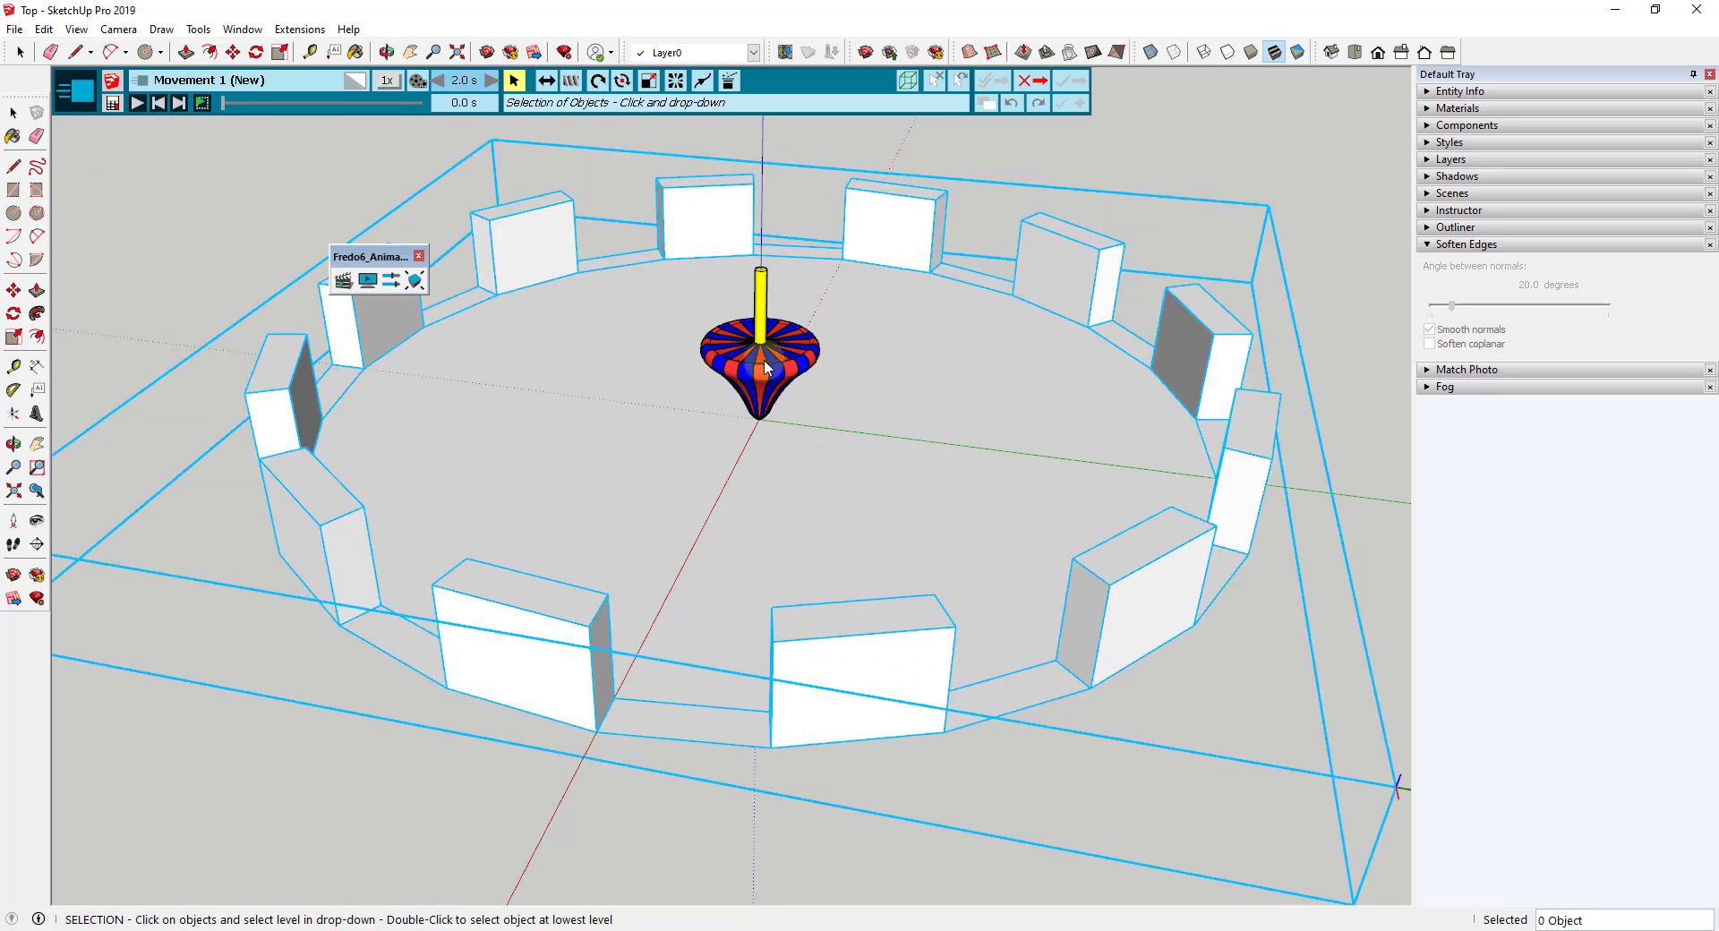
# - Choose the whole spinning top, at the level "1 - Group", as the object of the movement
pyautogui.click(763, 305)
pyautogui.scroll(1, 769, 327)
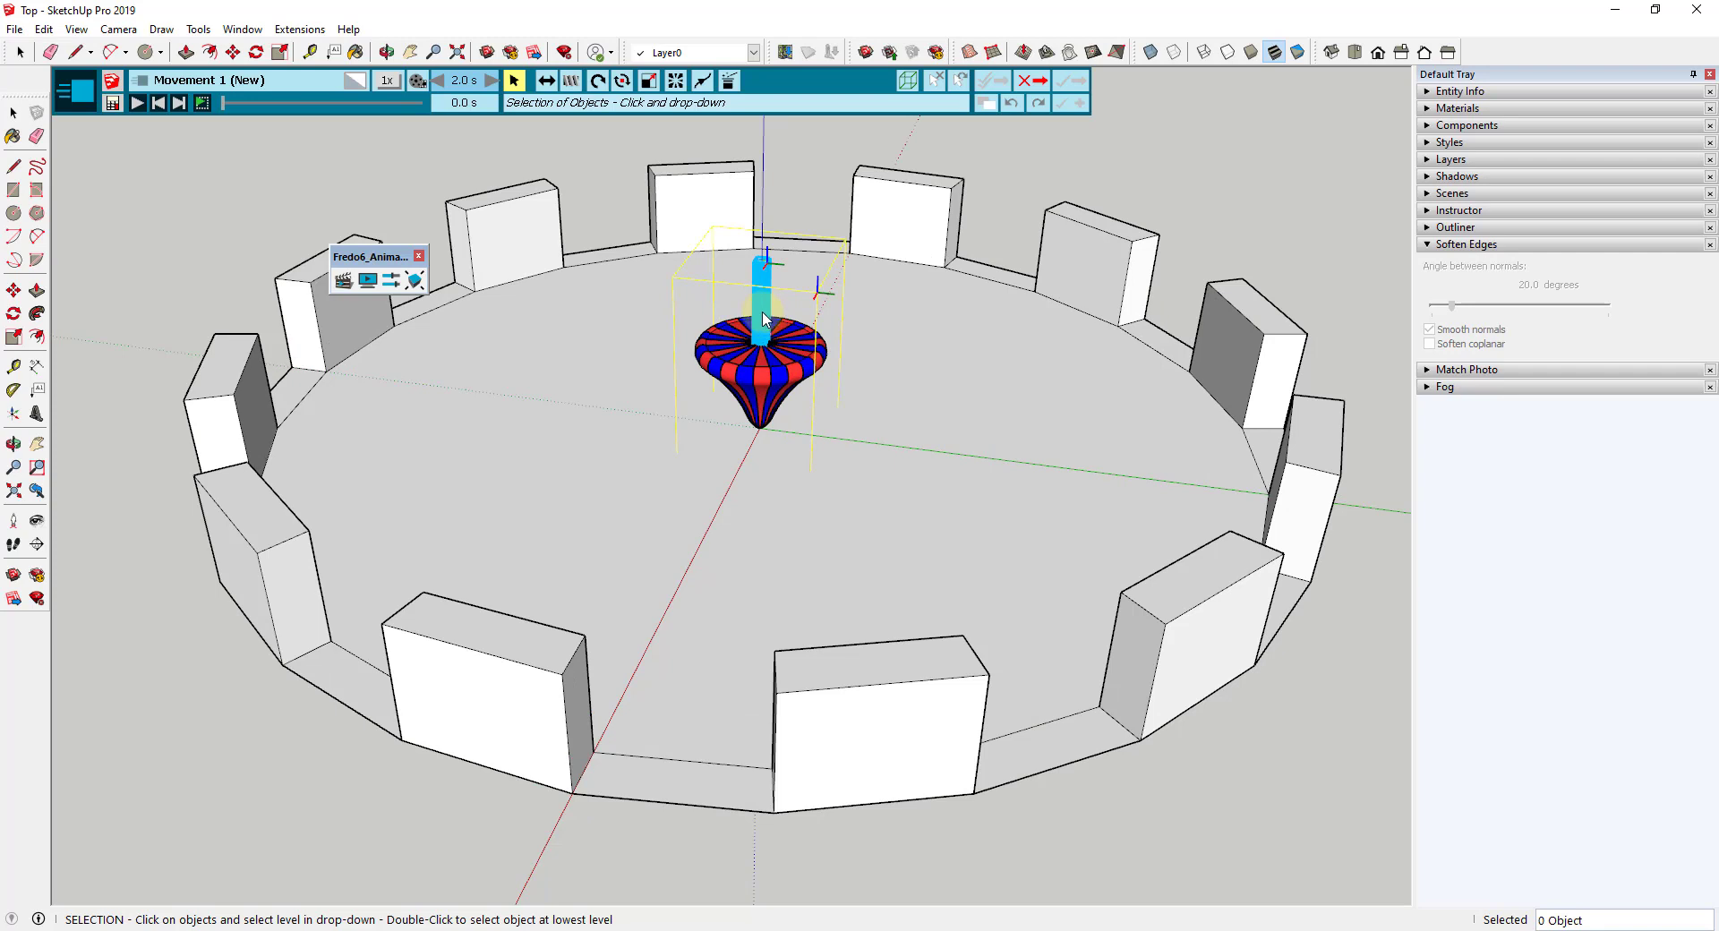
pyautogui.click(763, 318)
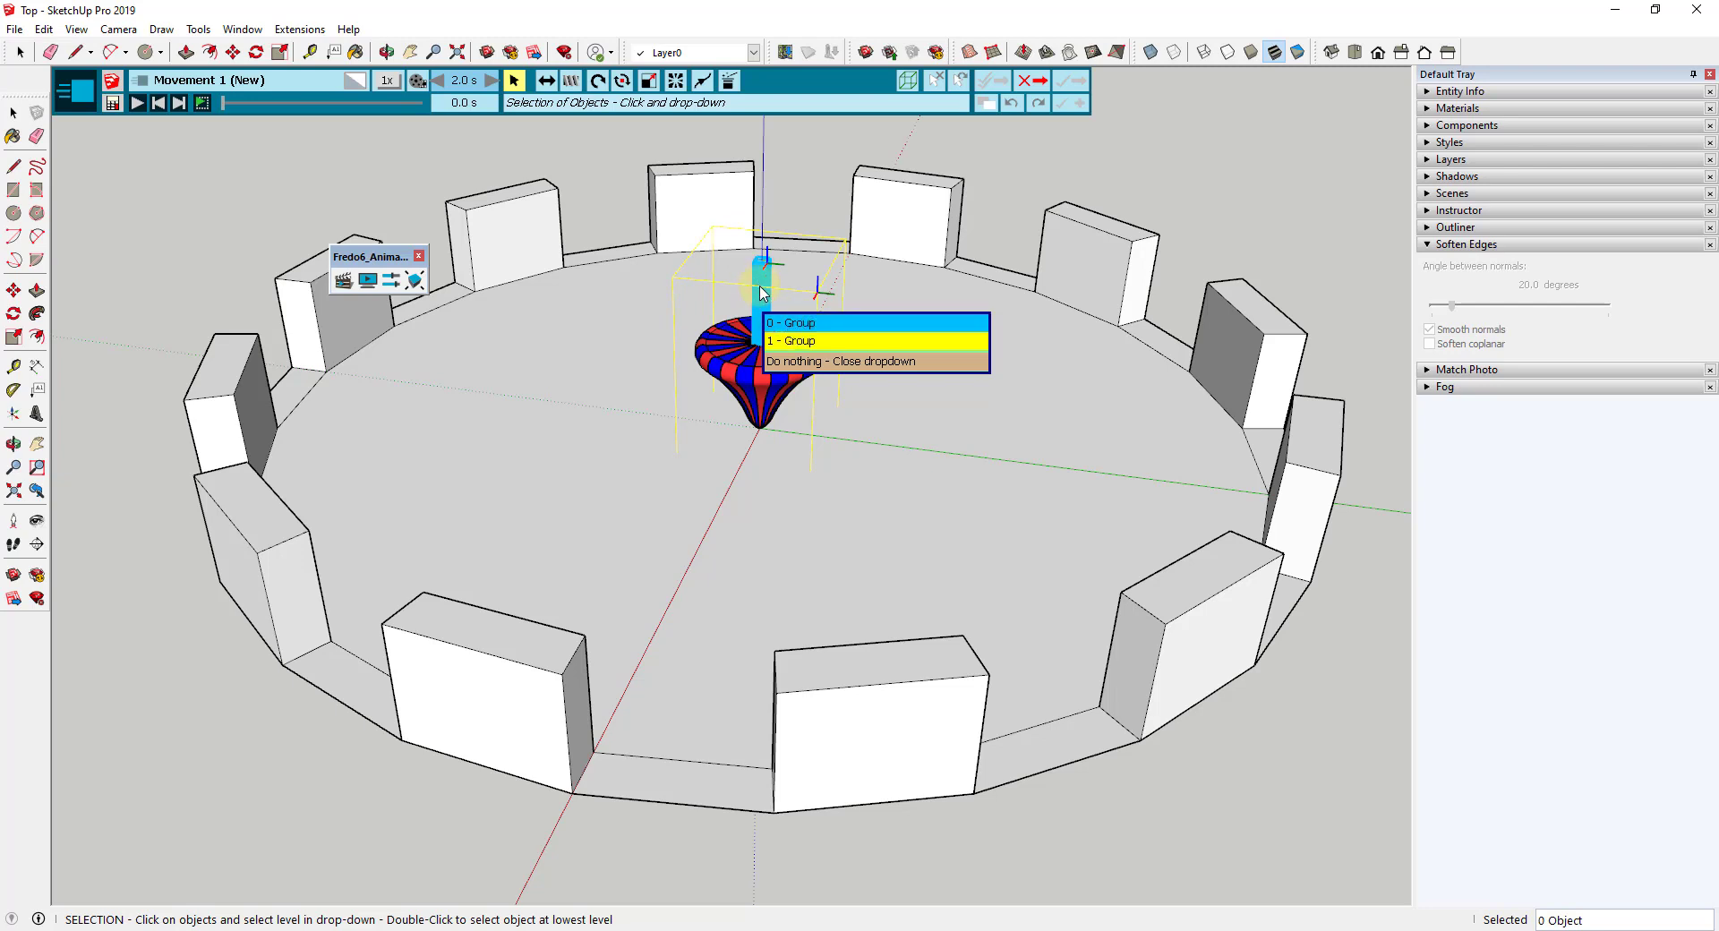
pyautogui.click(803, 345)
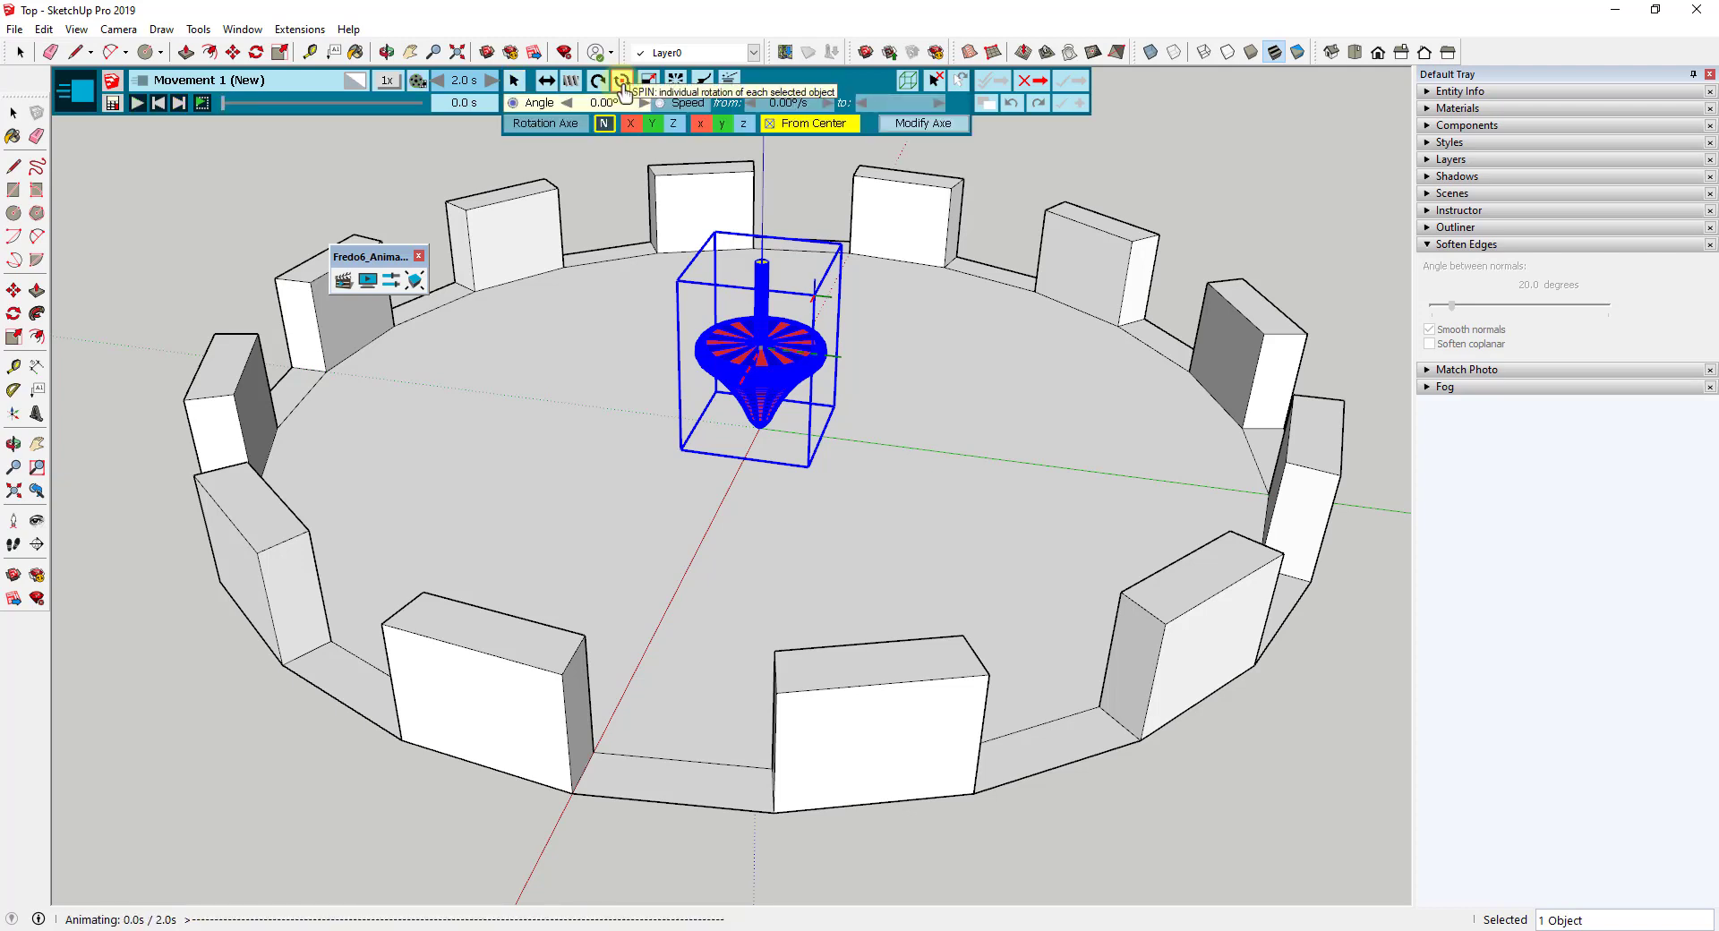
# - Make the movement a spin of the top about the vertical Z axis, with the pivot at the top's center
pyautogui.click(622, 82)
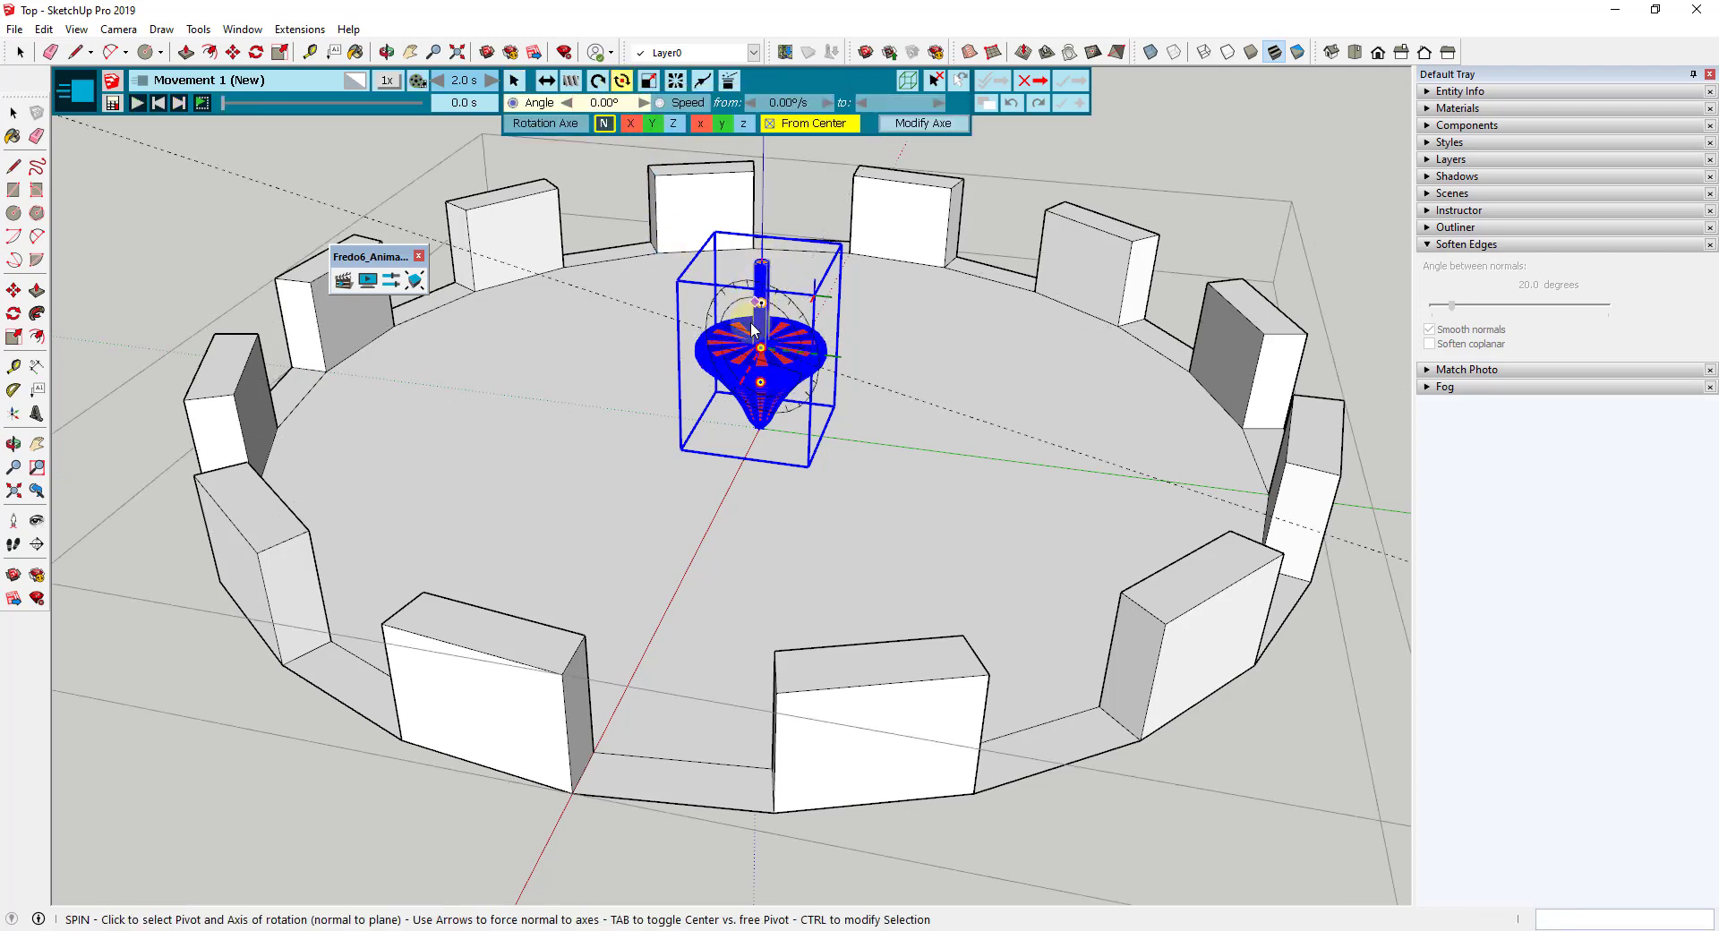
pyautogui.click(760, 348)
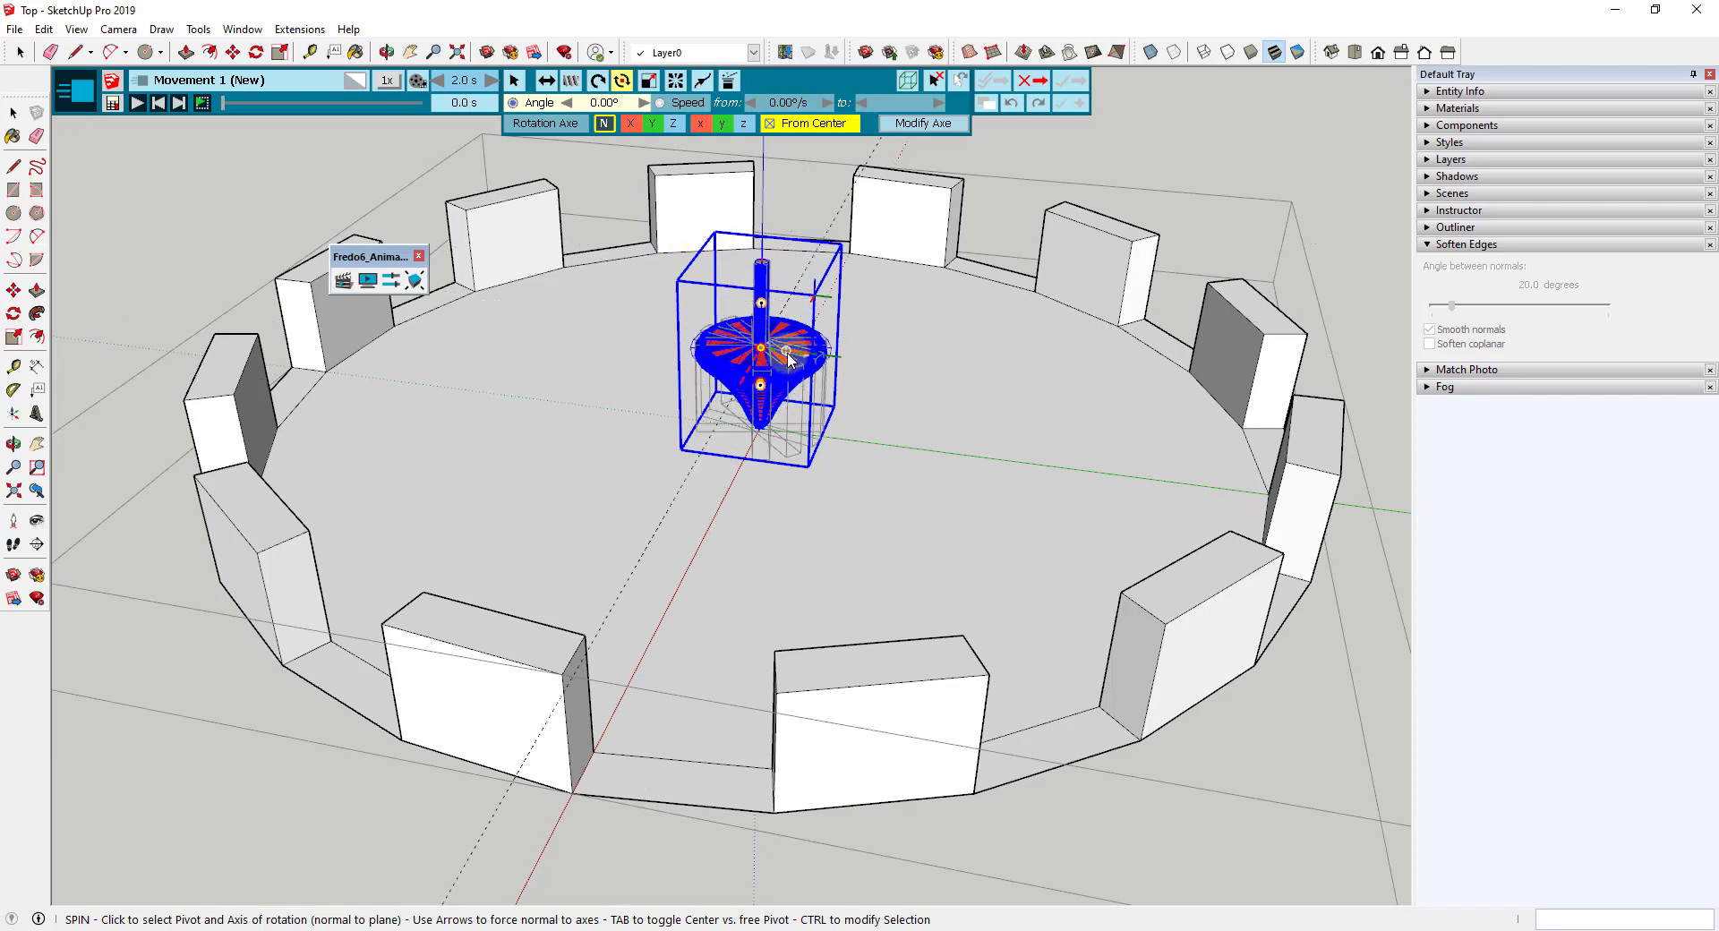
pyautogui.scroll(3, 788, 358)
pyautogui.moveTo(788, 358); pyautogui.dragTo(752, 367, button='middle')
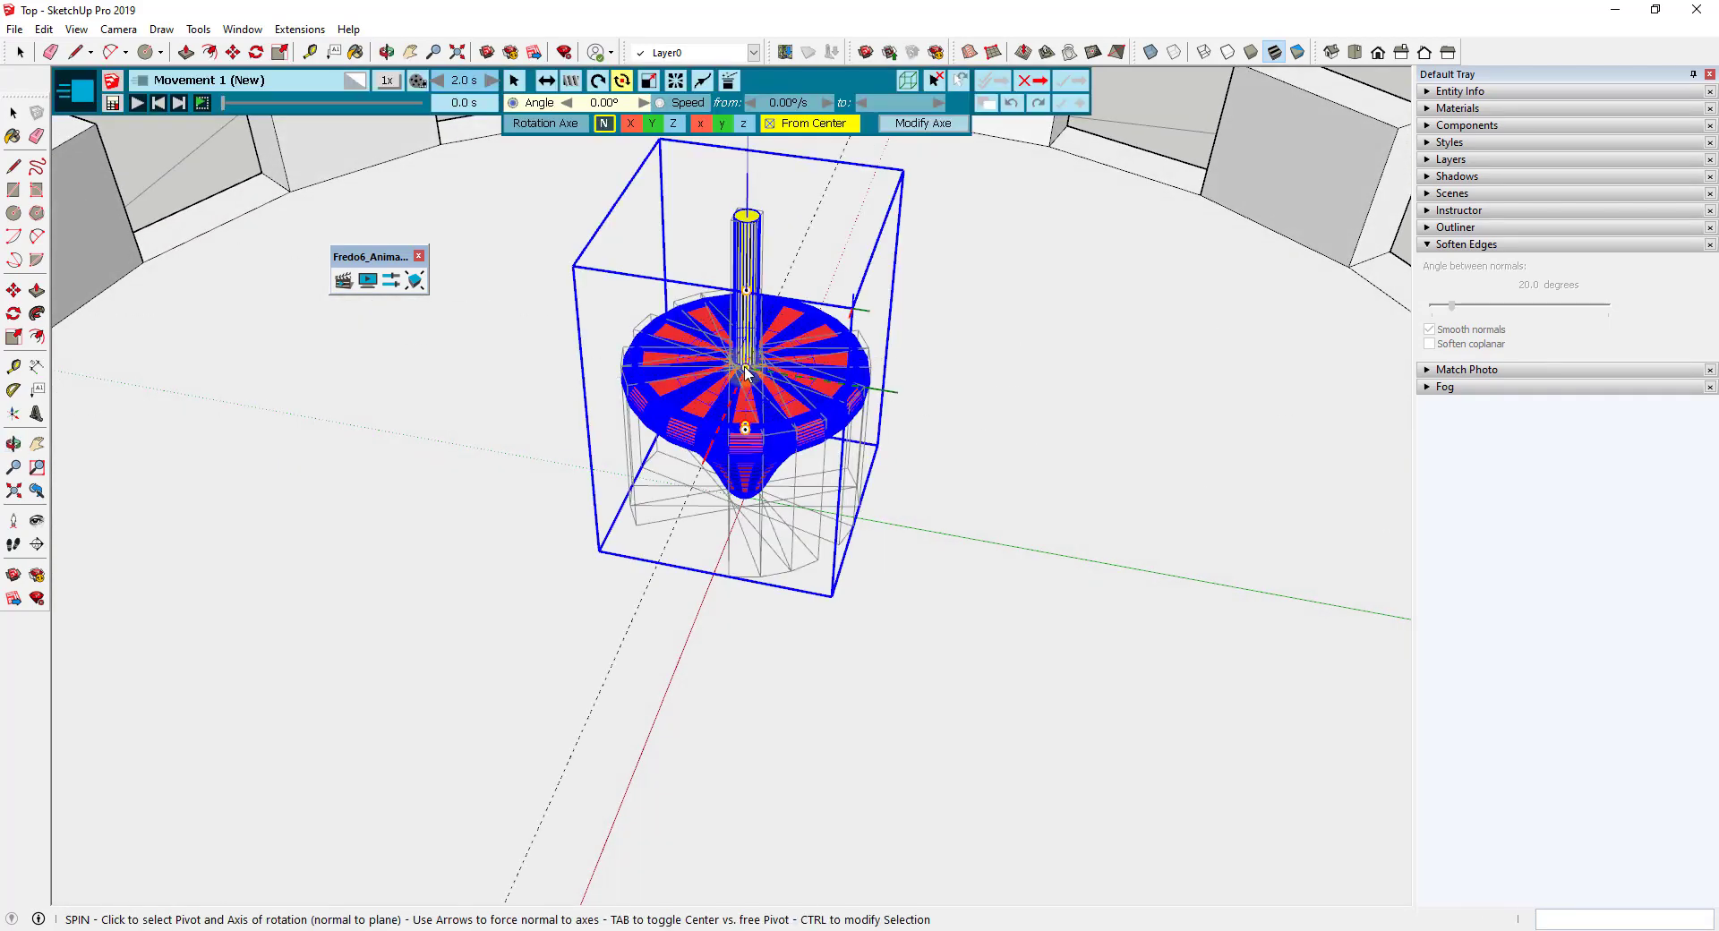
pyautogui.click(629, 124)
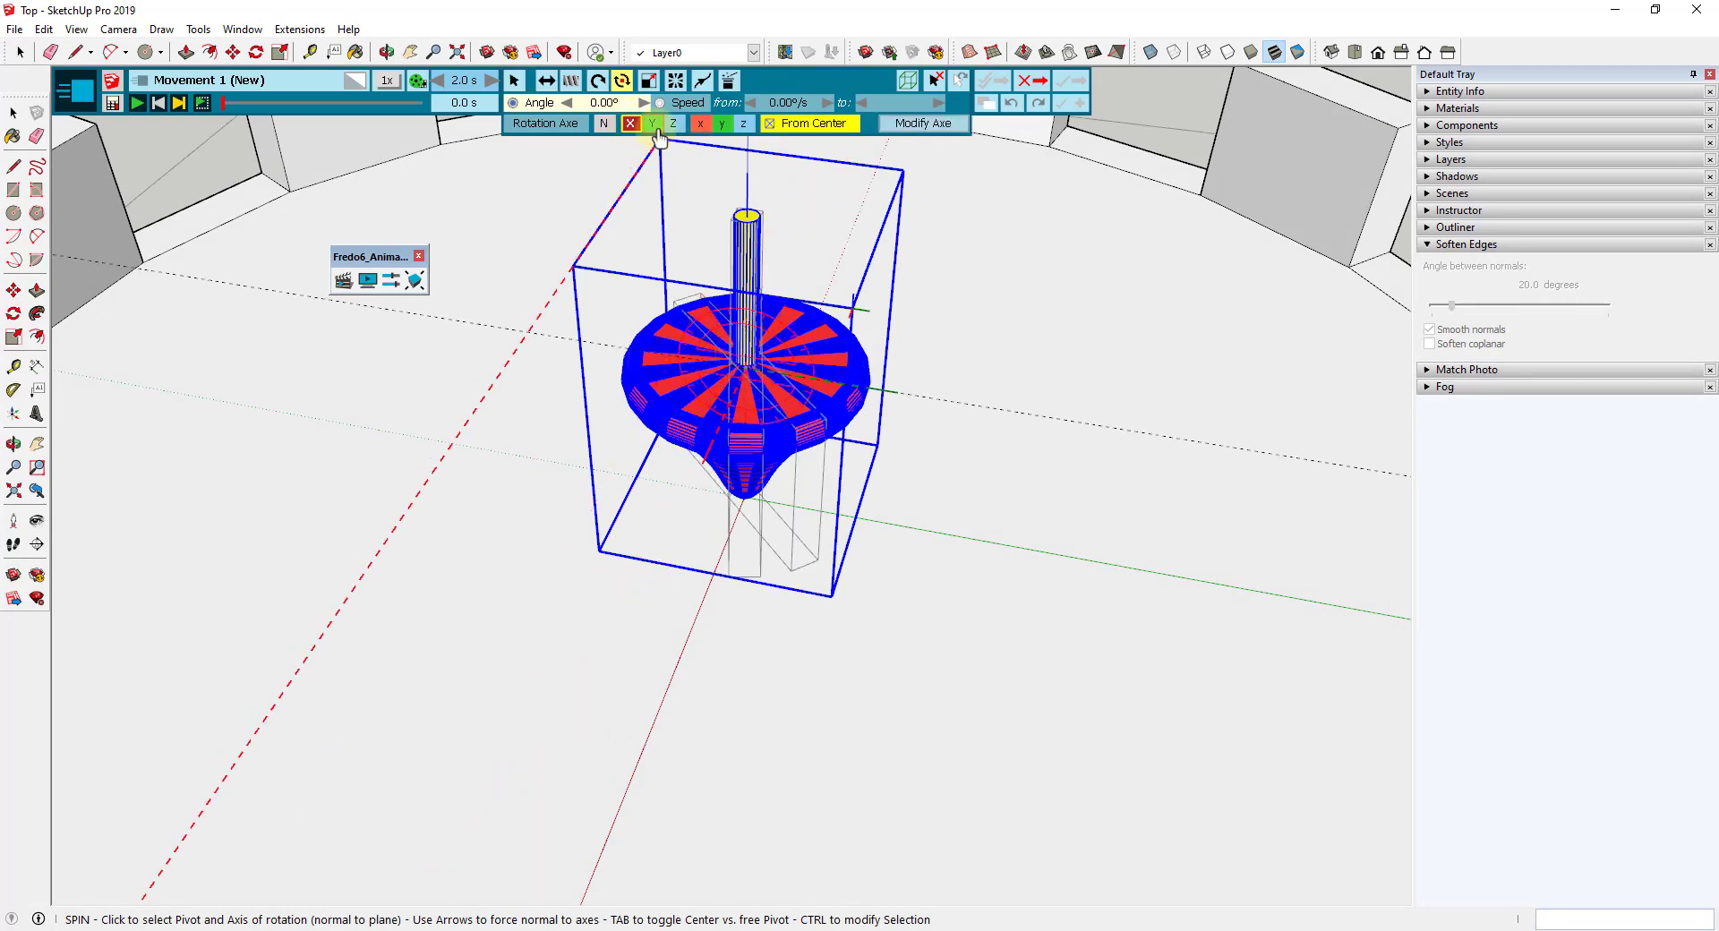
pyautogui.click(632, 124)
pyautogui.click(672, 126)
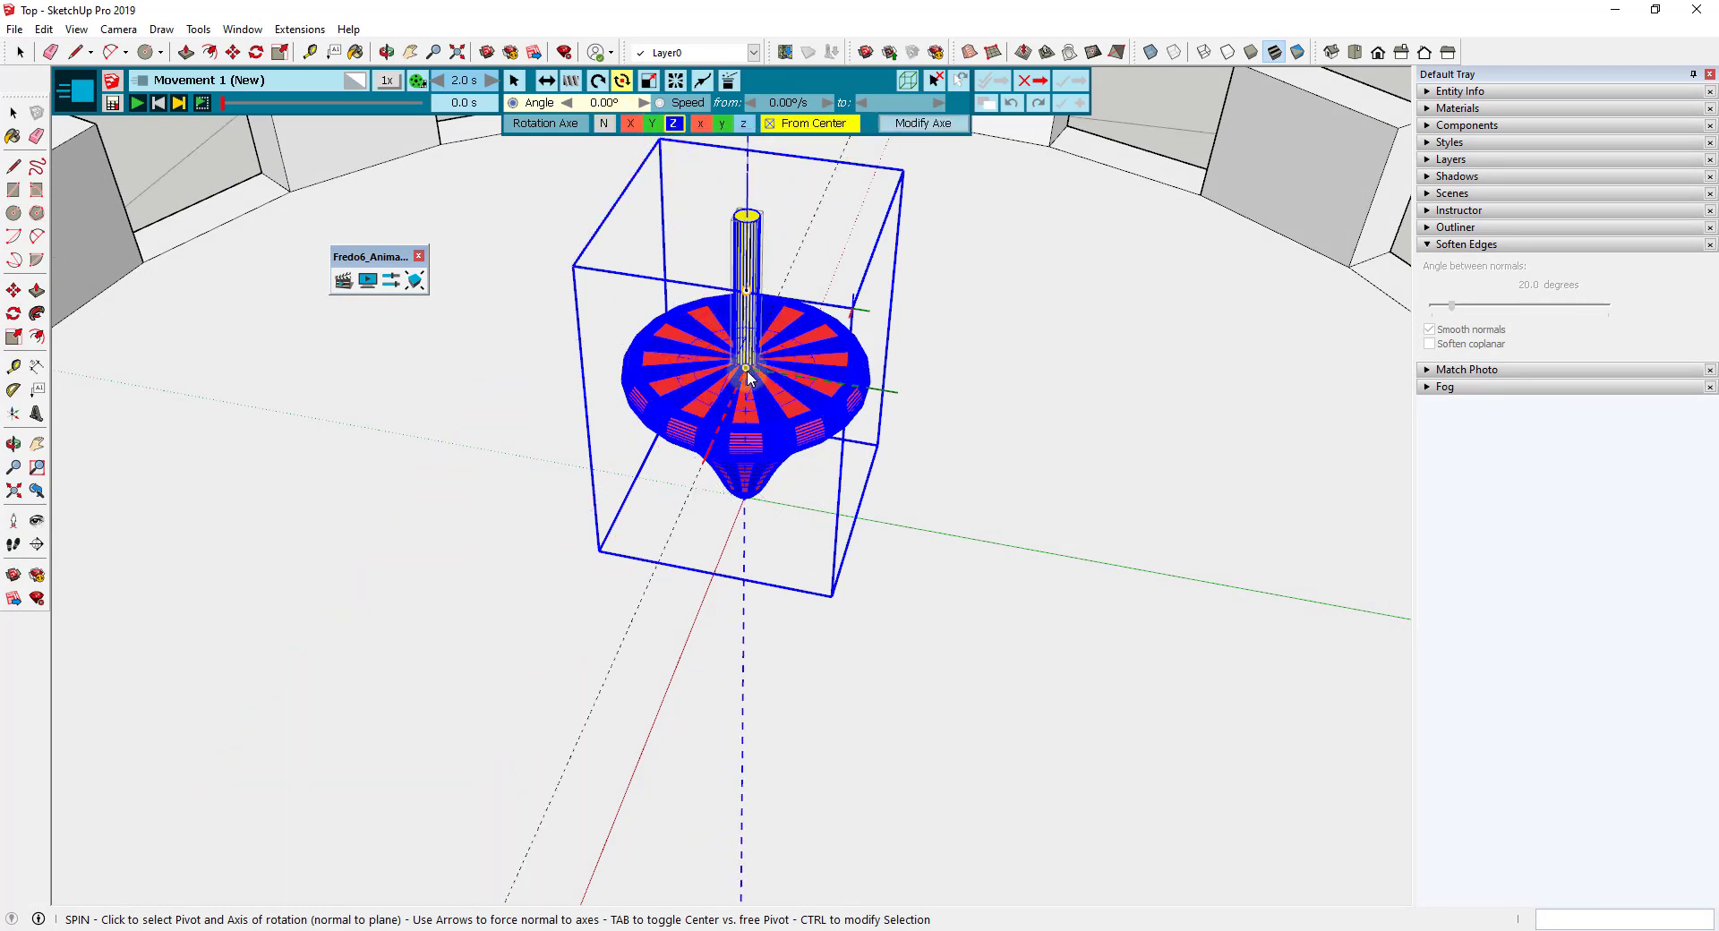
pyautogui.click(1071, 491)
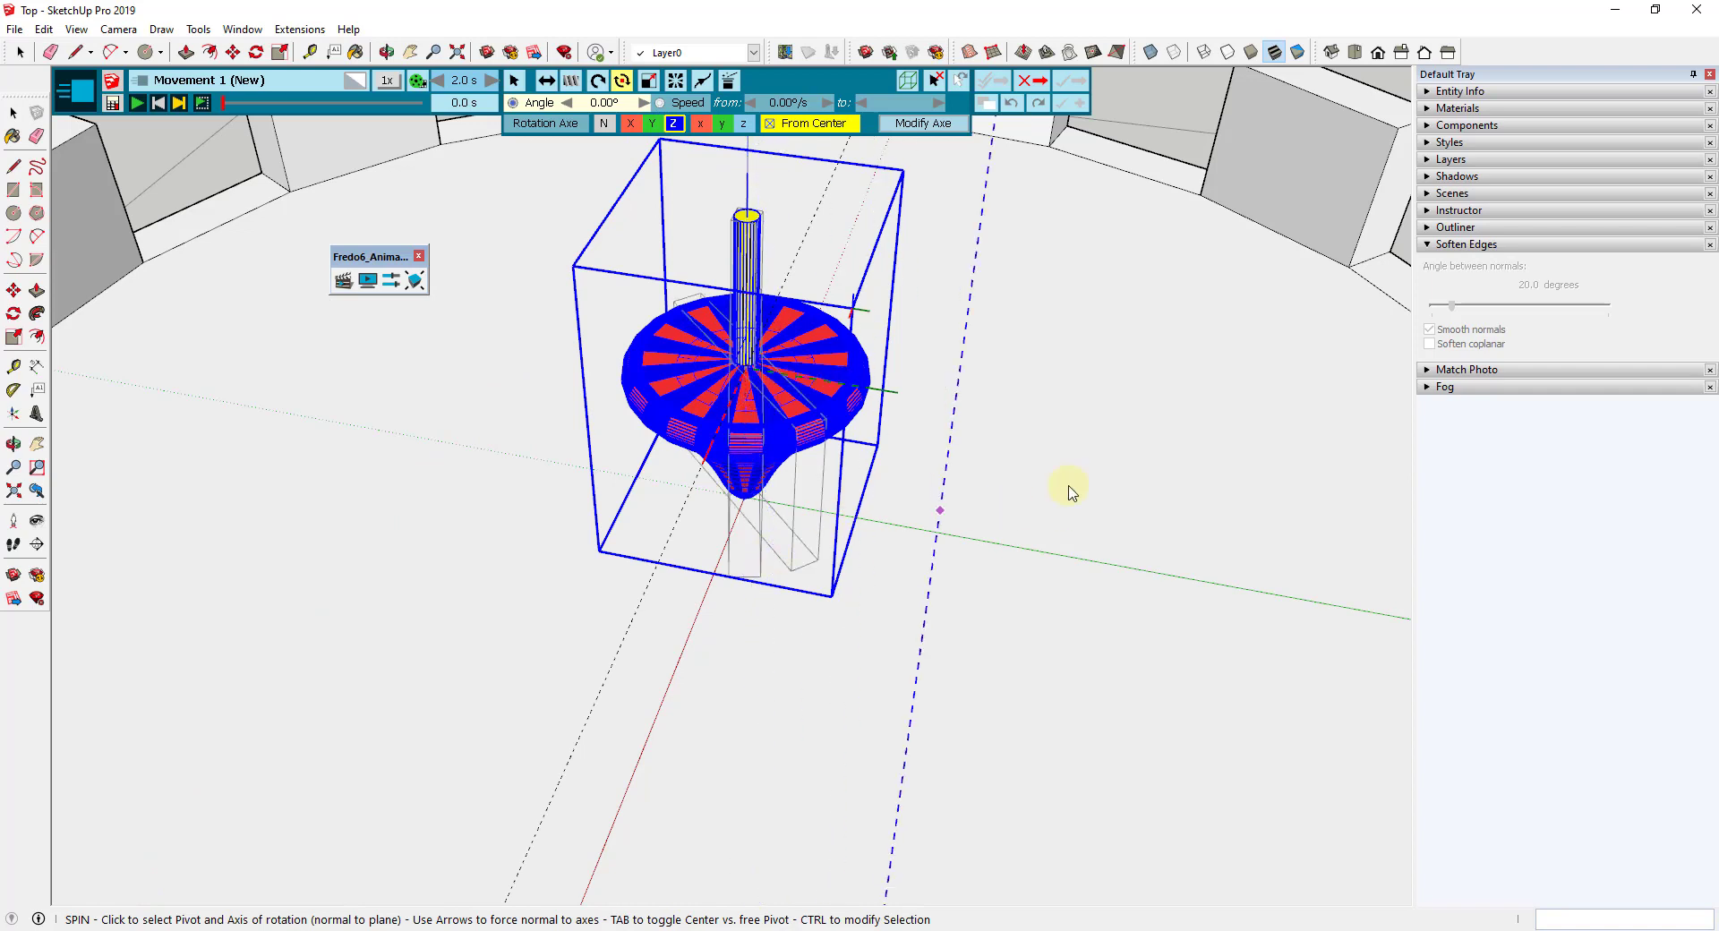
pyautogui.click(746, 373)
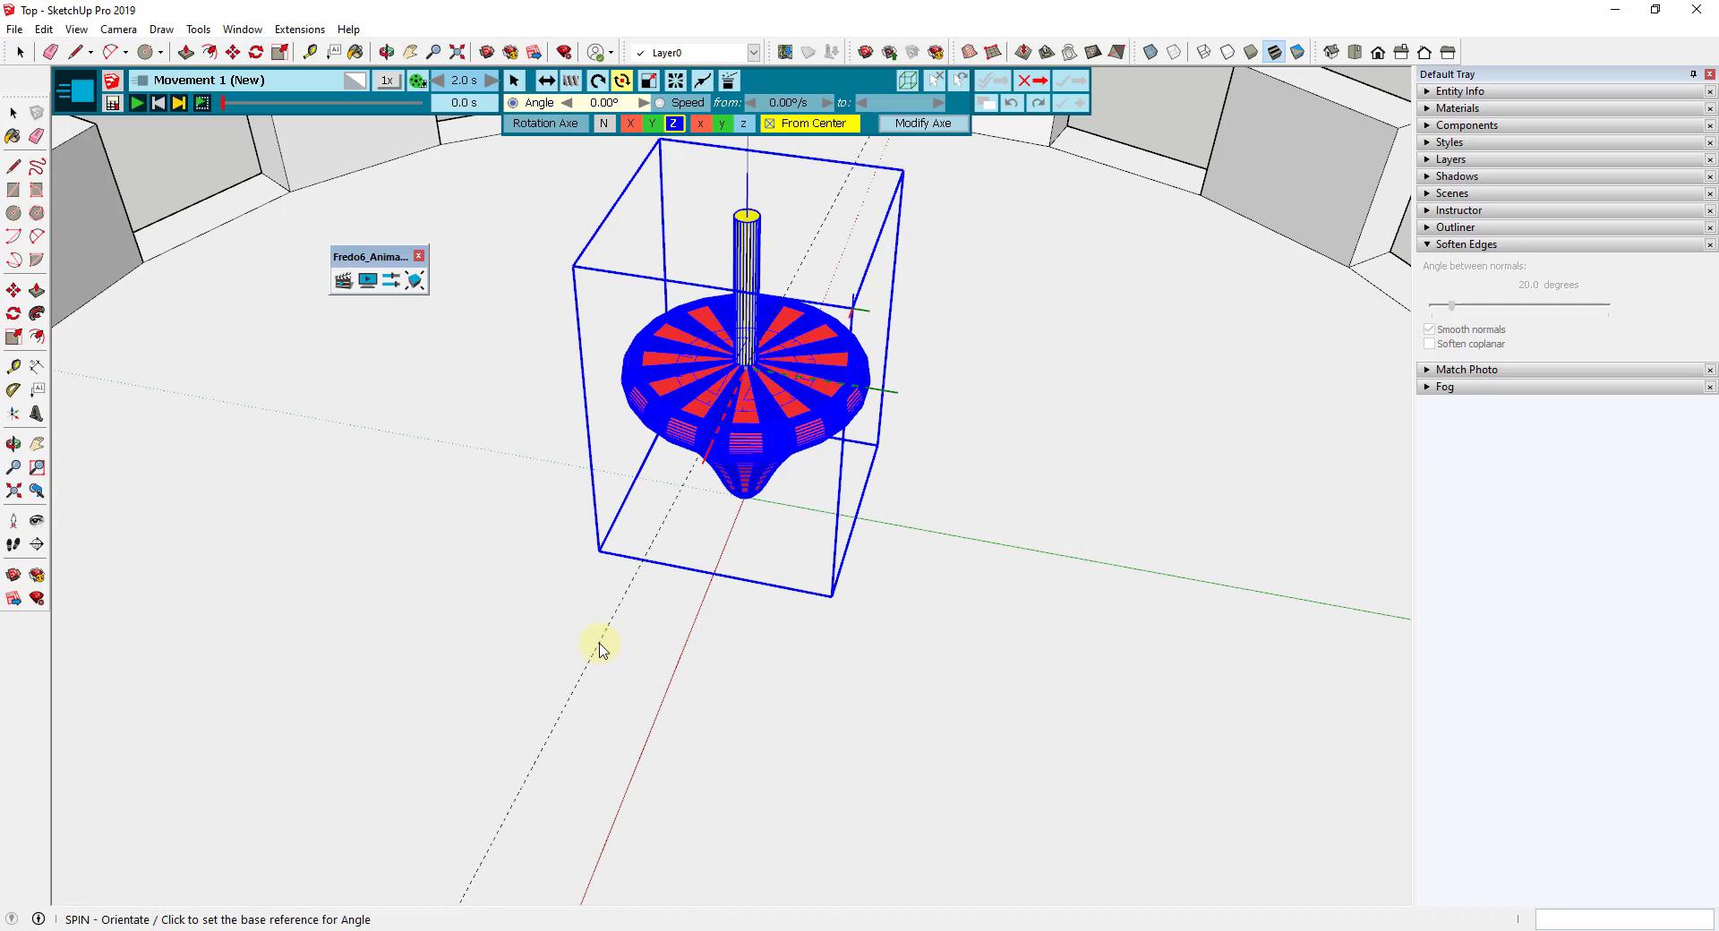
# - Define the spin's base reference direction and set its rotation angle to 360 degrees
pyautogui.click(607, 647)
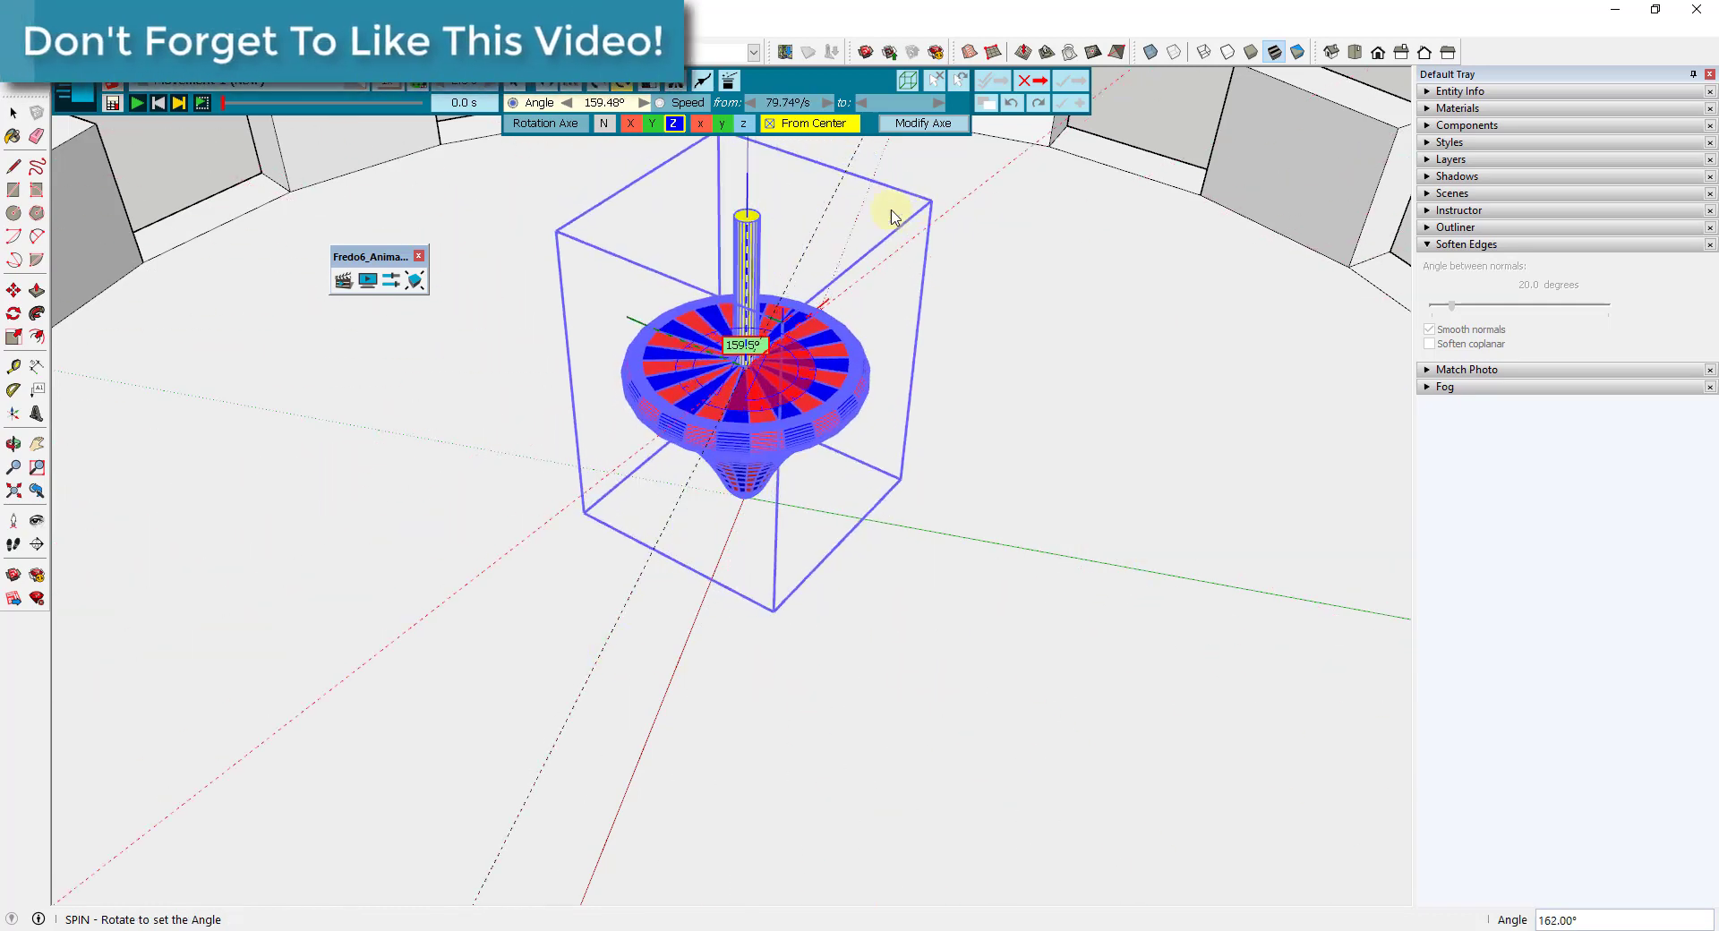
pyautogui.click(604, 103)
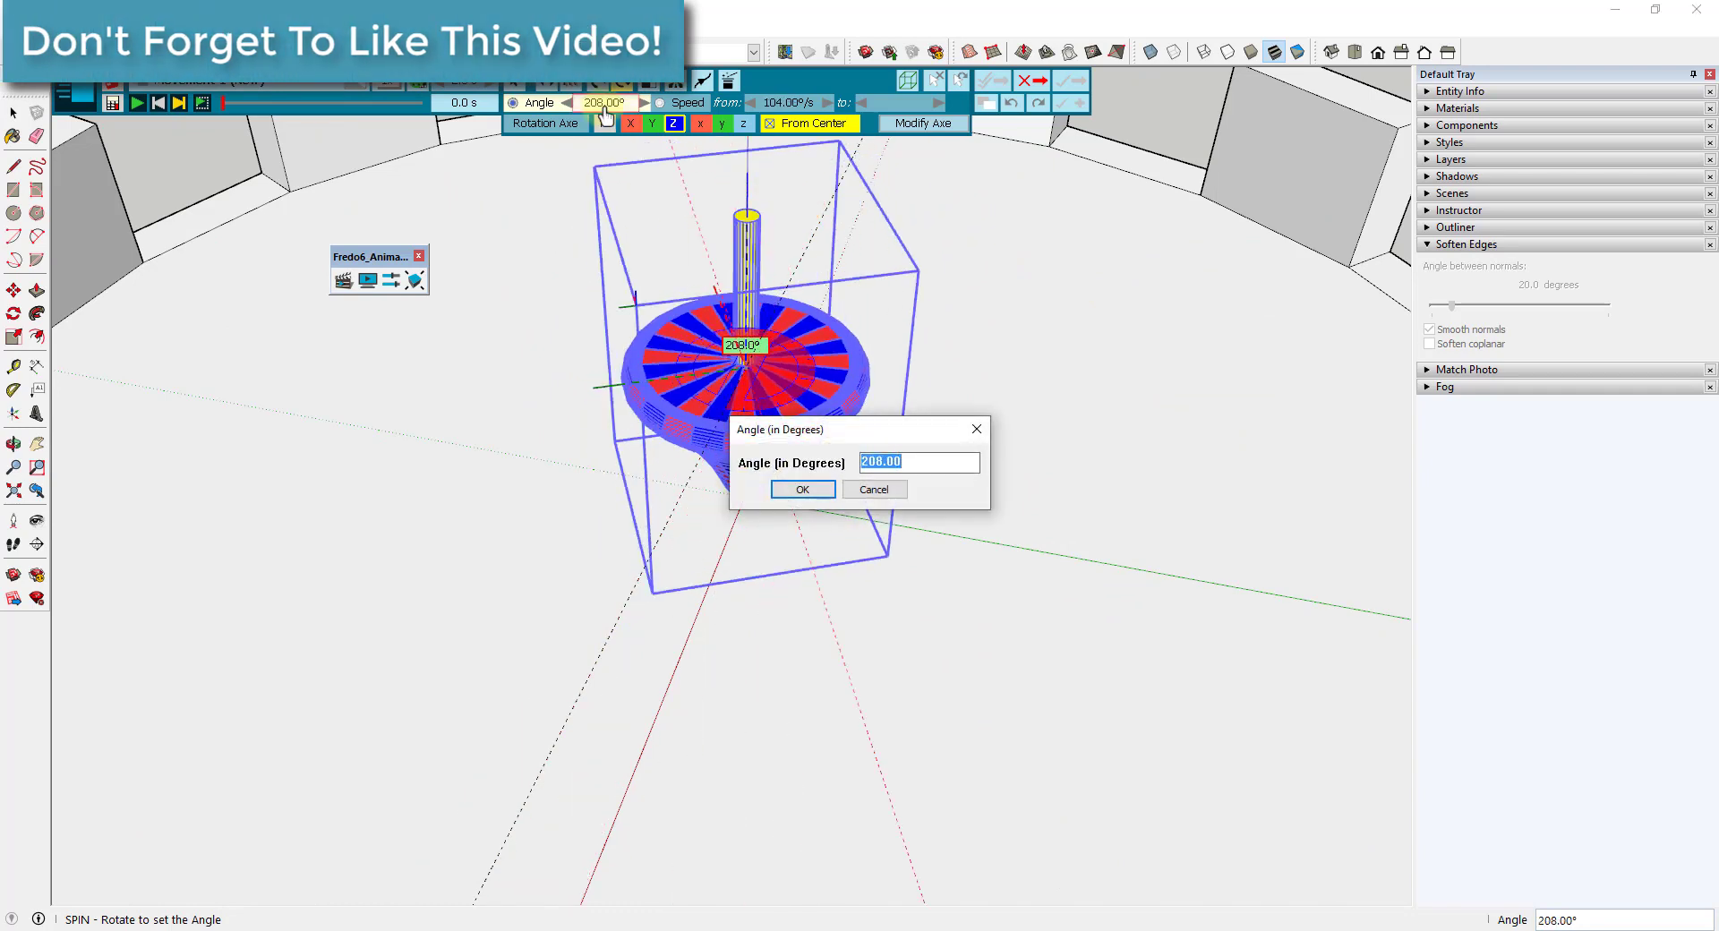
pyautogui.write('360')
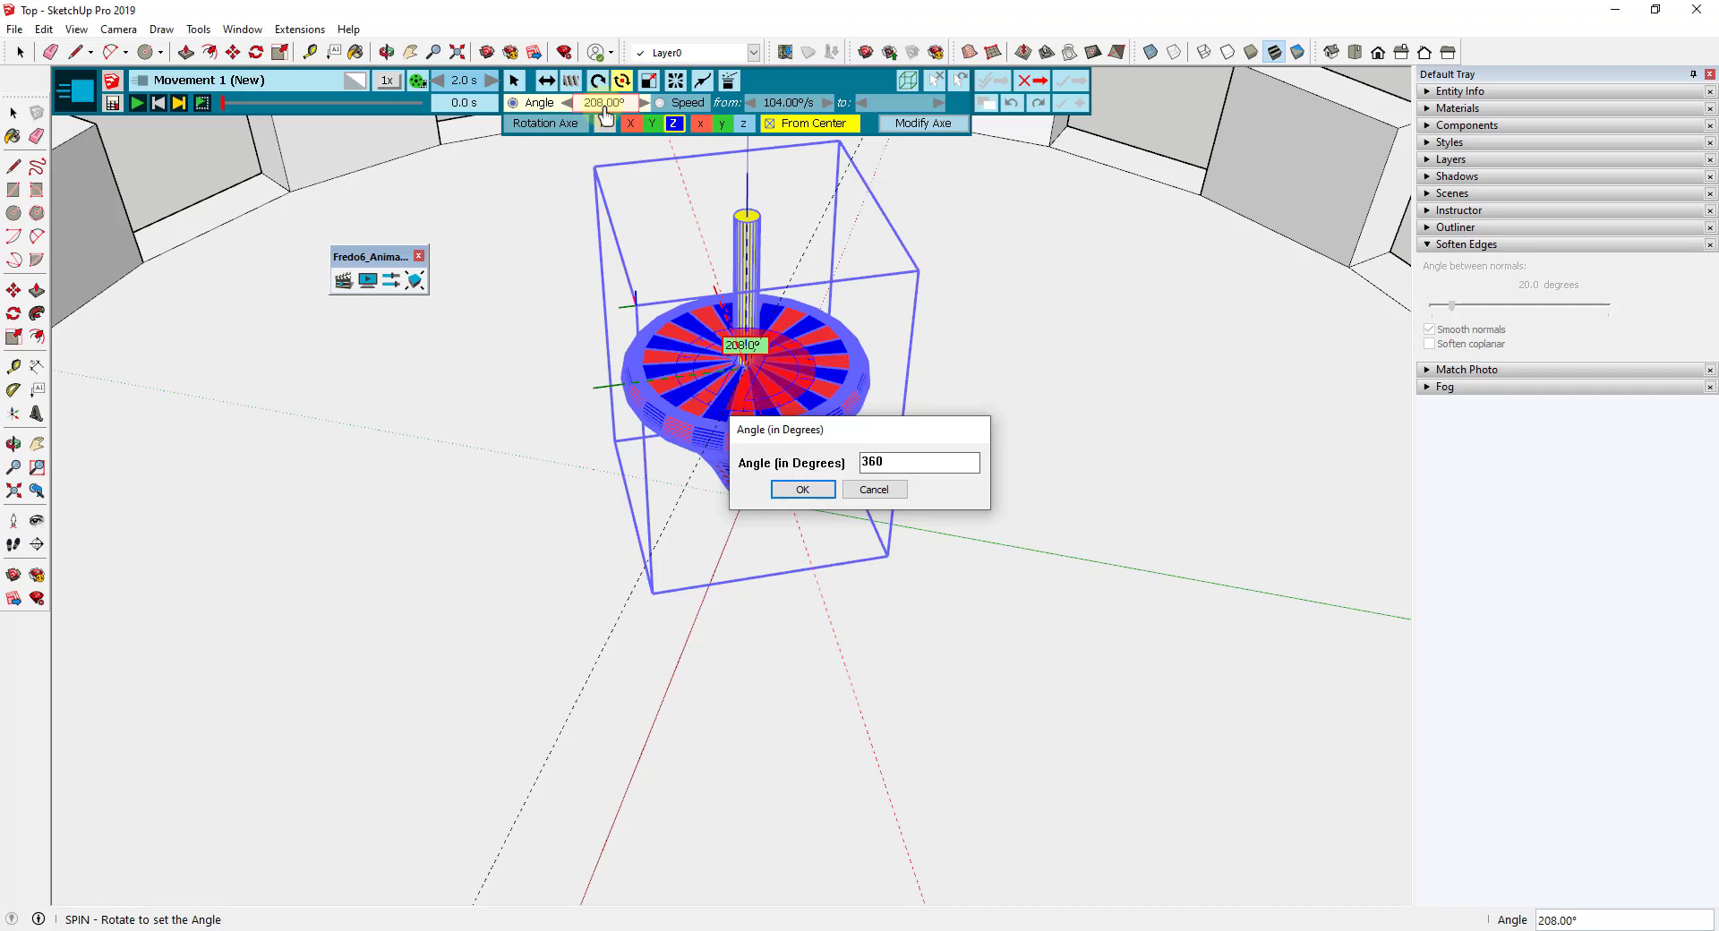
pyautogui.press('Return')
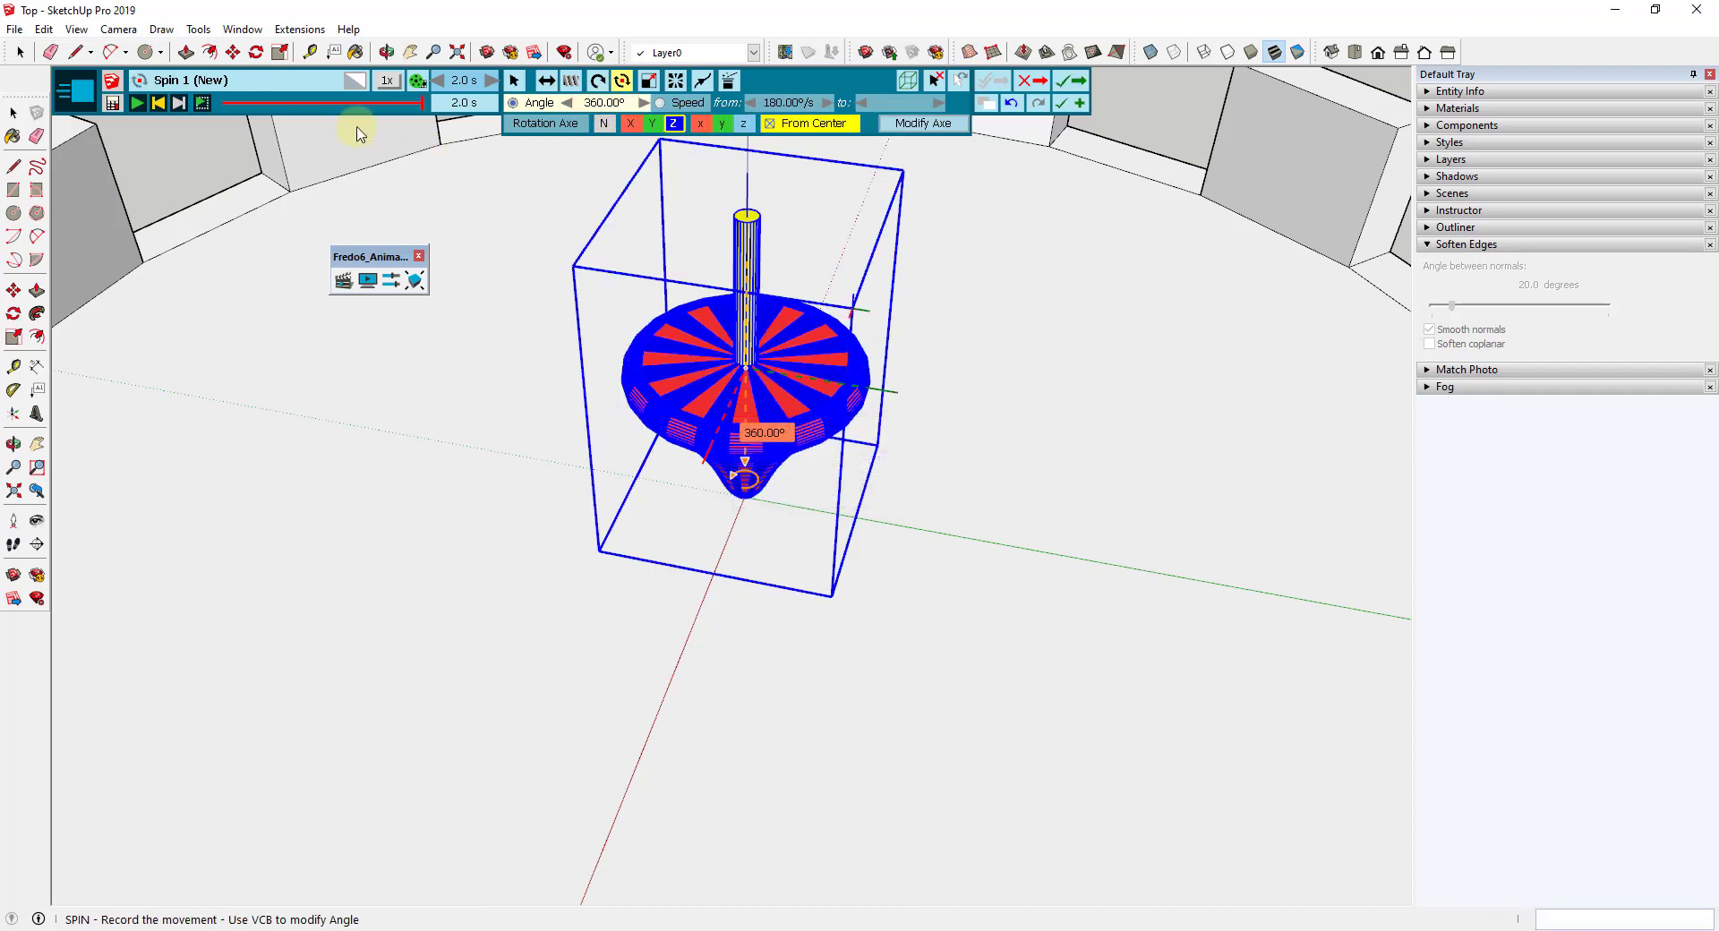
# - Preview the full-turn spin several times and record the movement in the film
pyautogui.click(138, 104)
pyautogui.click(138, 104)
pyautogui.click(136, 104)
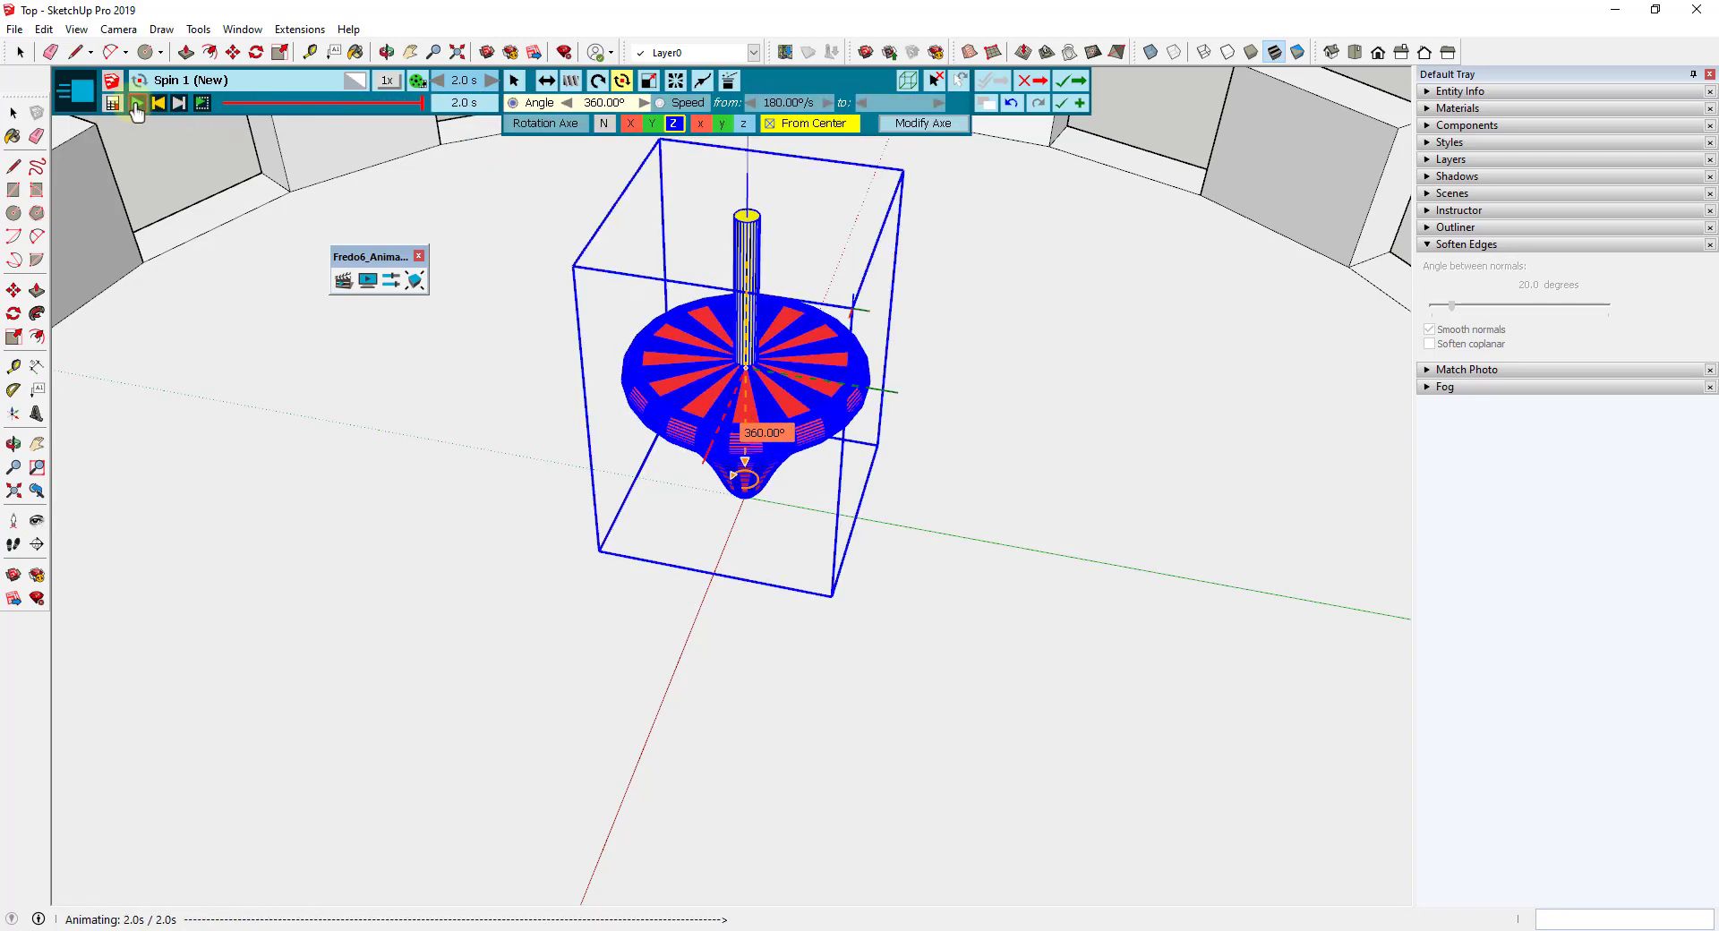
pyautogui.click(136, 104)
pyautogui.click(724, 413)
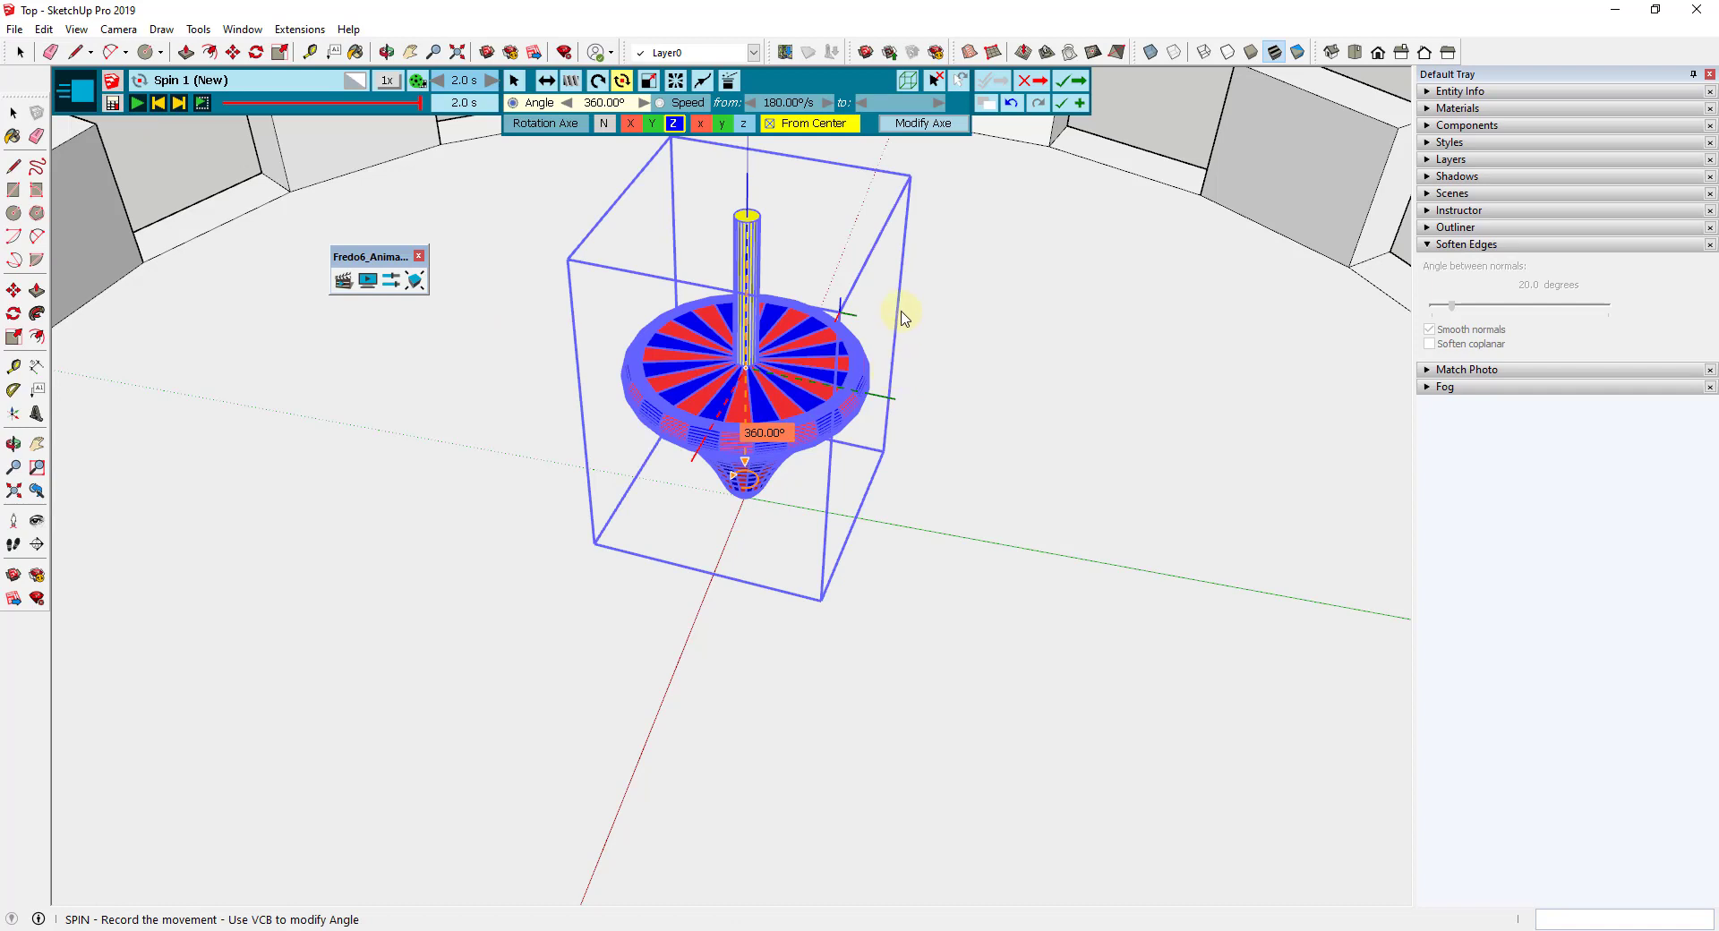
pyautogui.click(1065, 82)
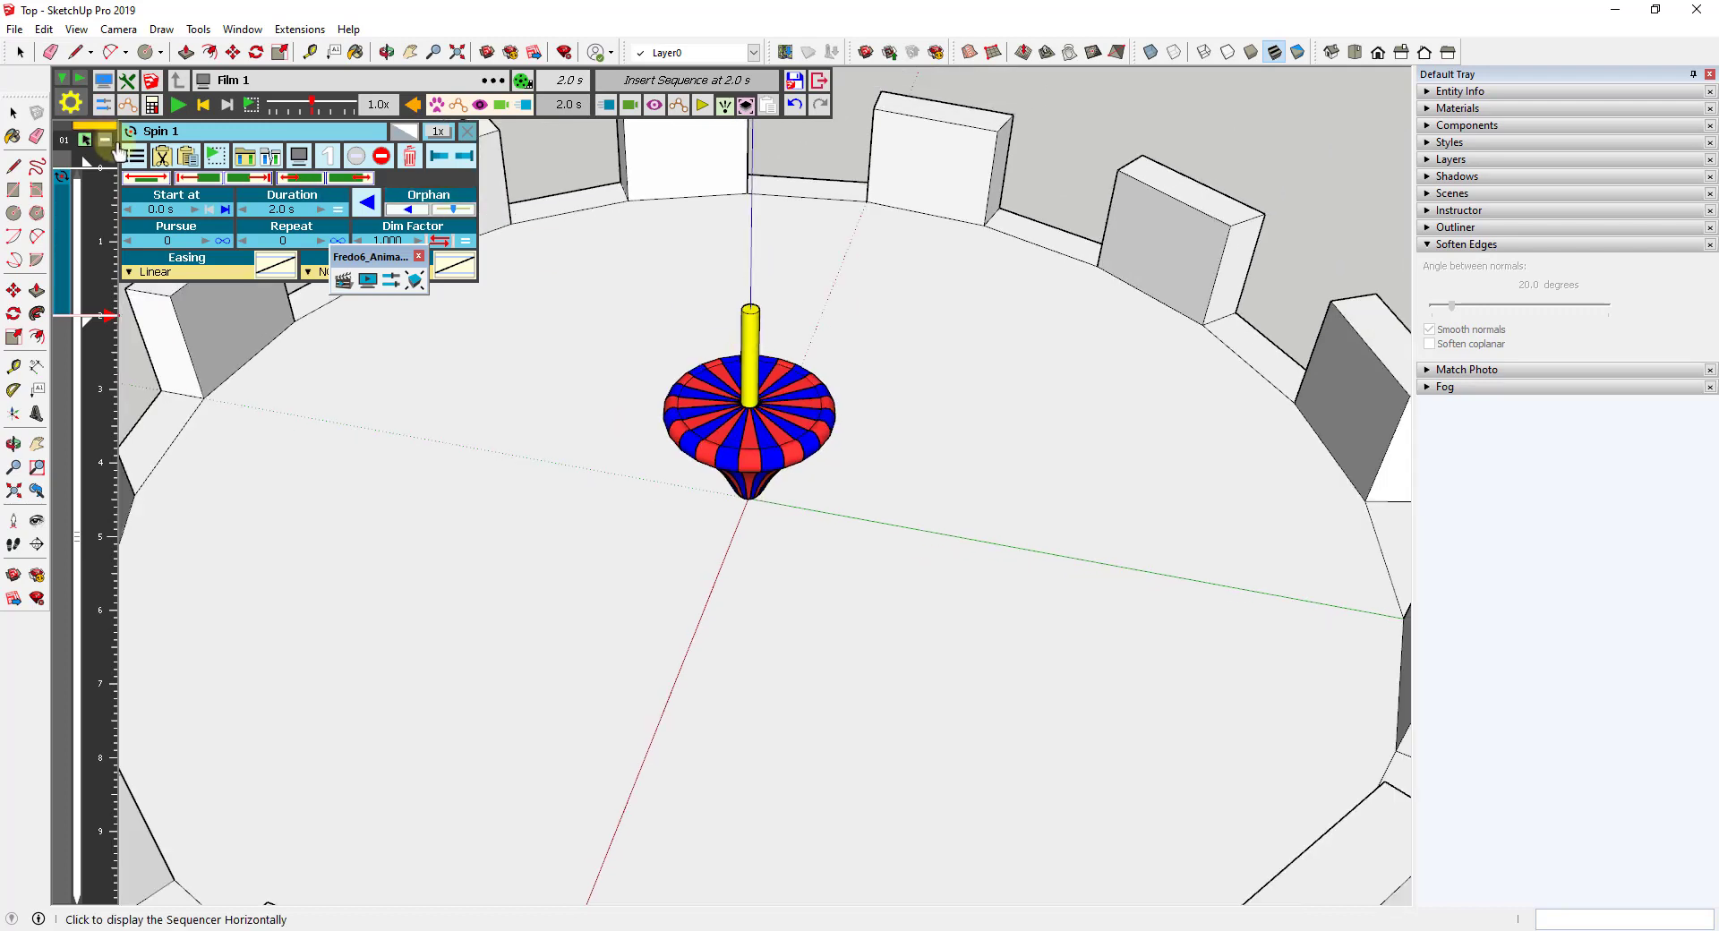
# - Play the film with the whole arena in view to check the top's single spin
pyautogui.click(178, 104)
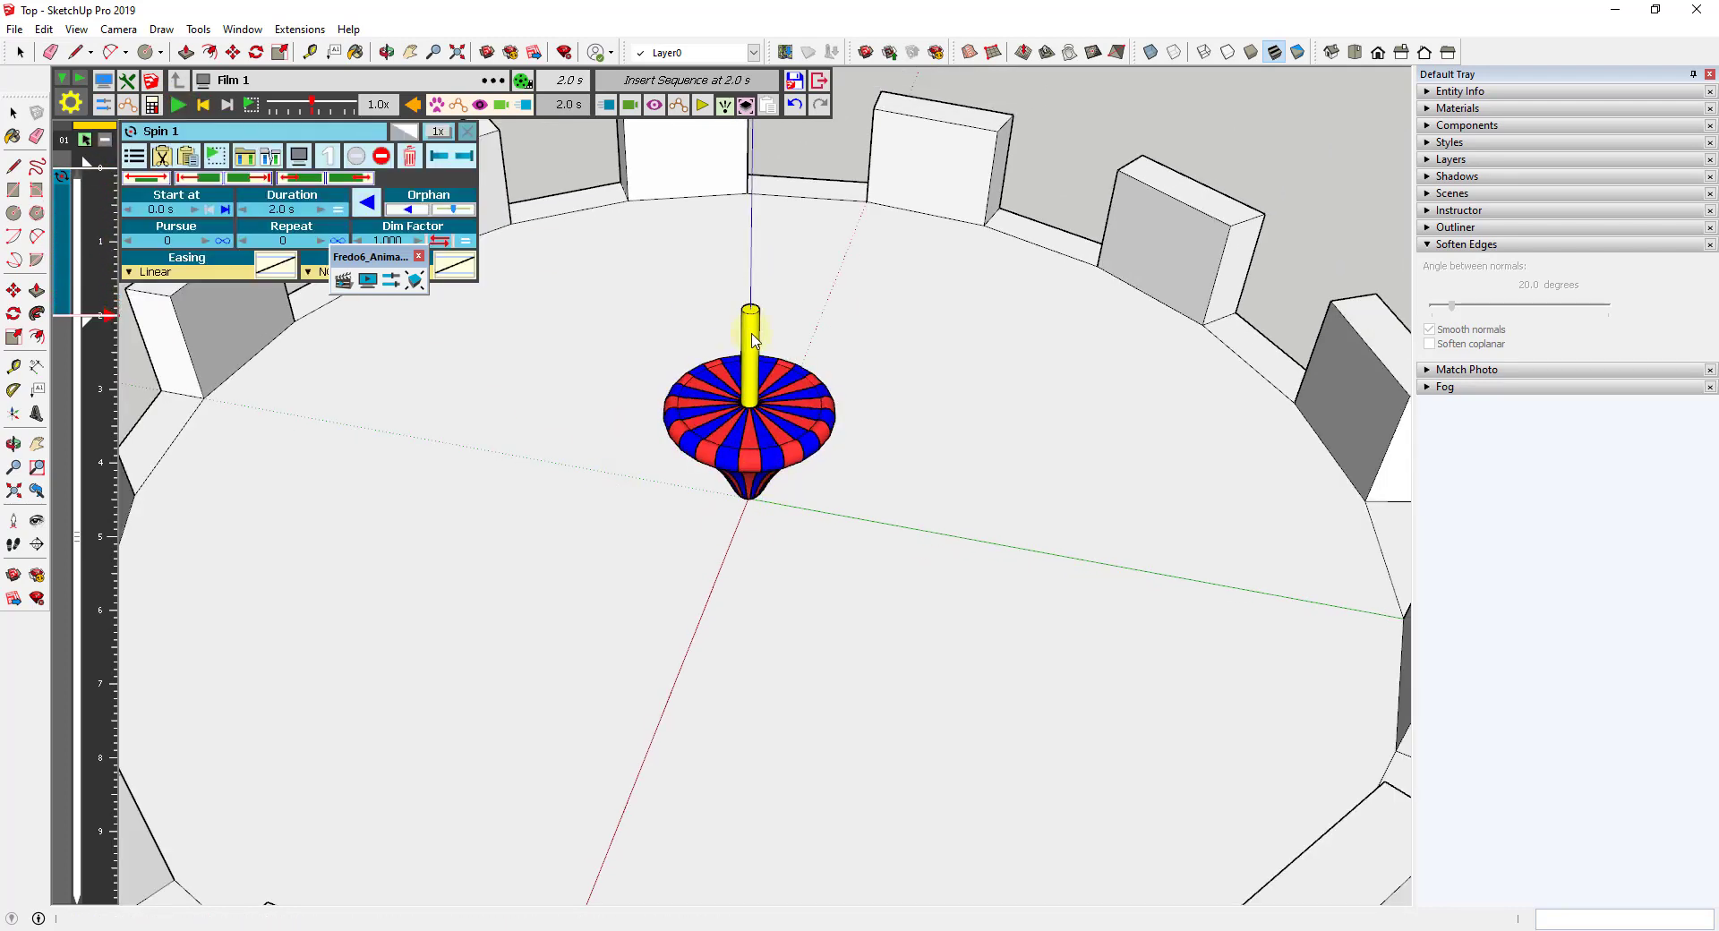
pyautogui.scroll(-5, 952, 346)
pyautogui.scroll(-1, 986, 357)
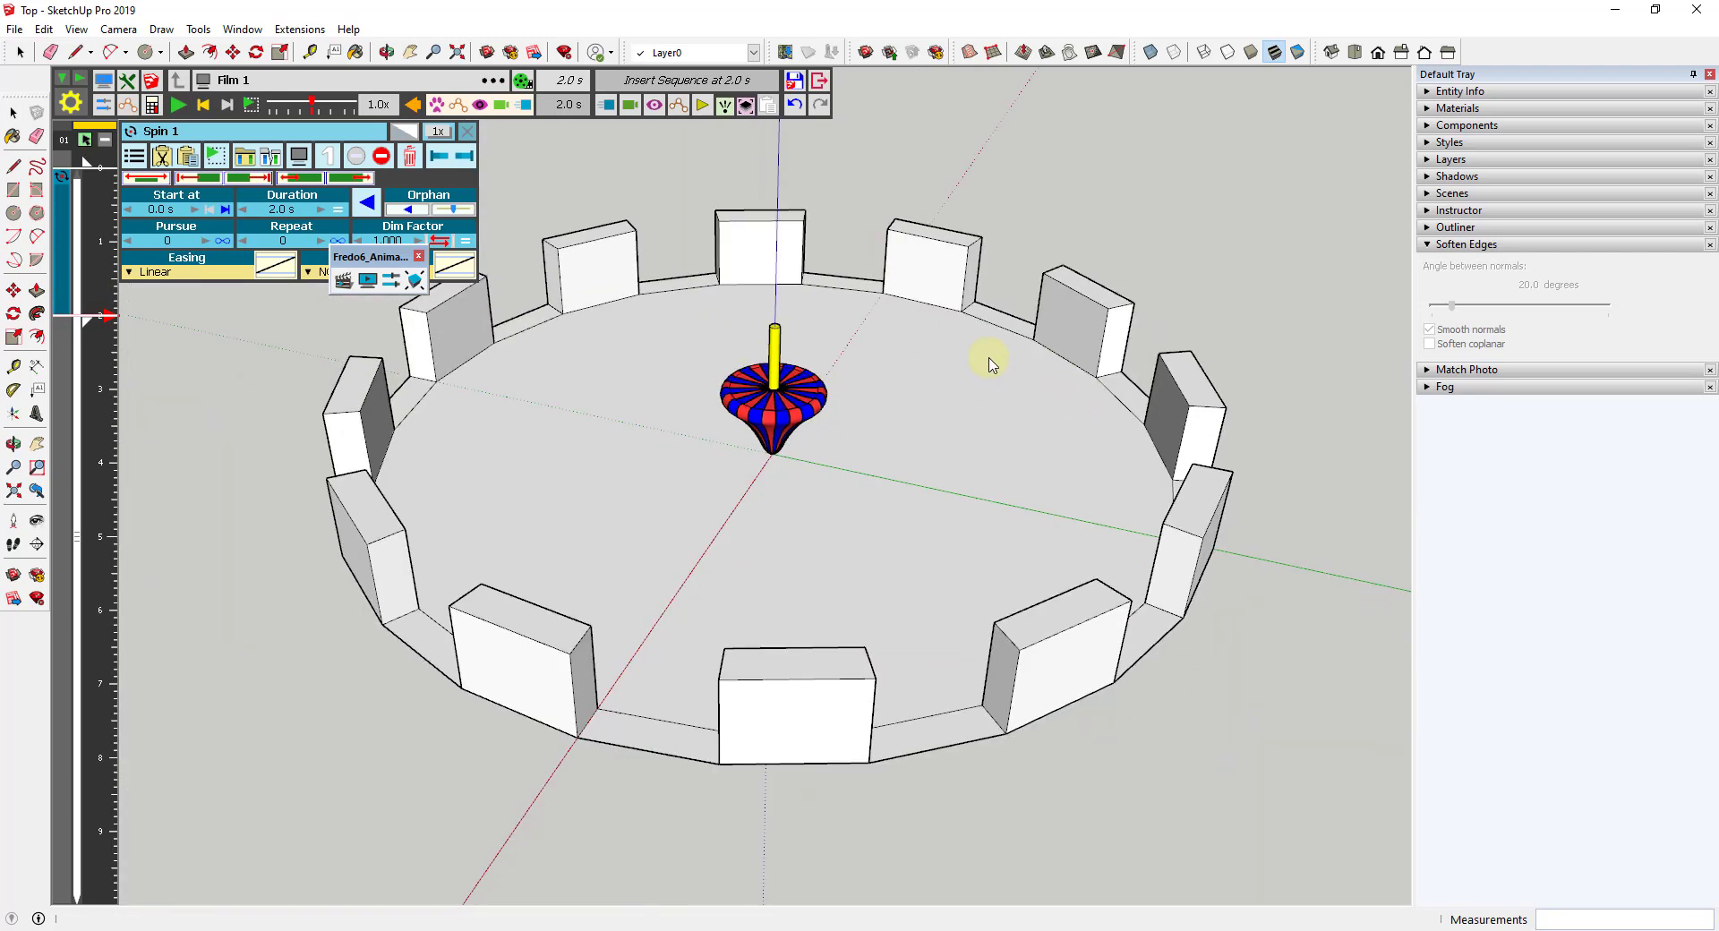
pyautogui.scroll(1, 940, 398)
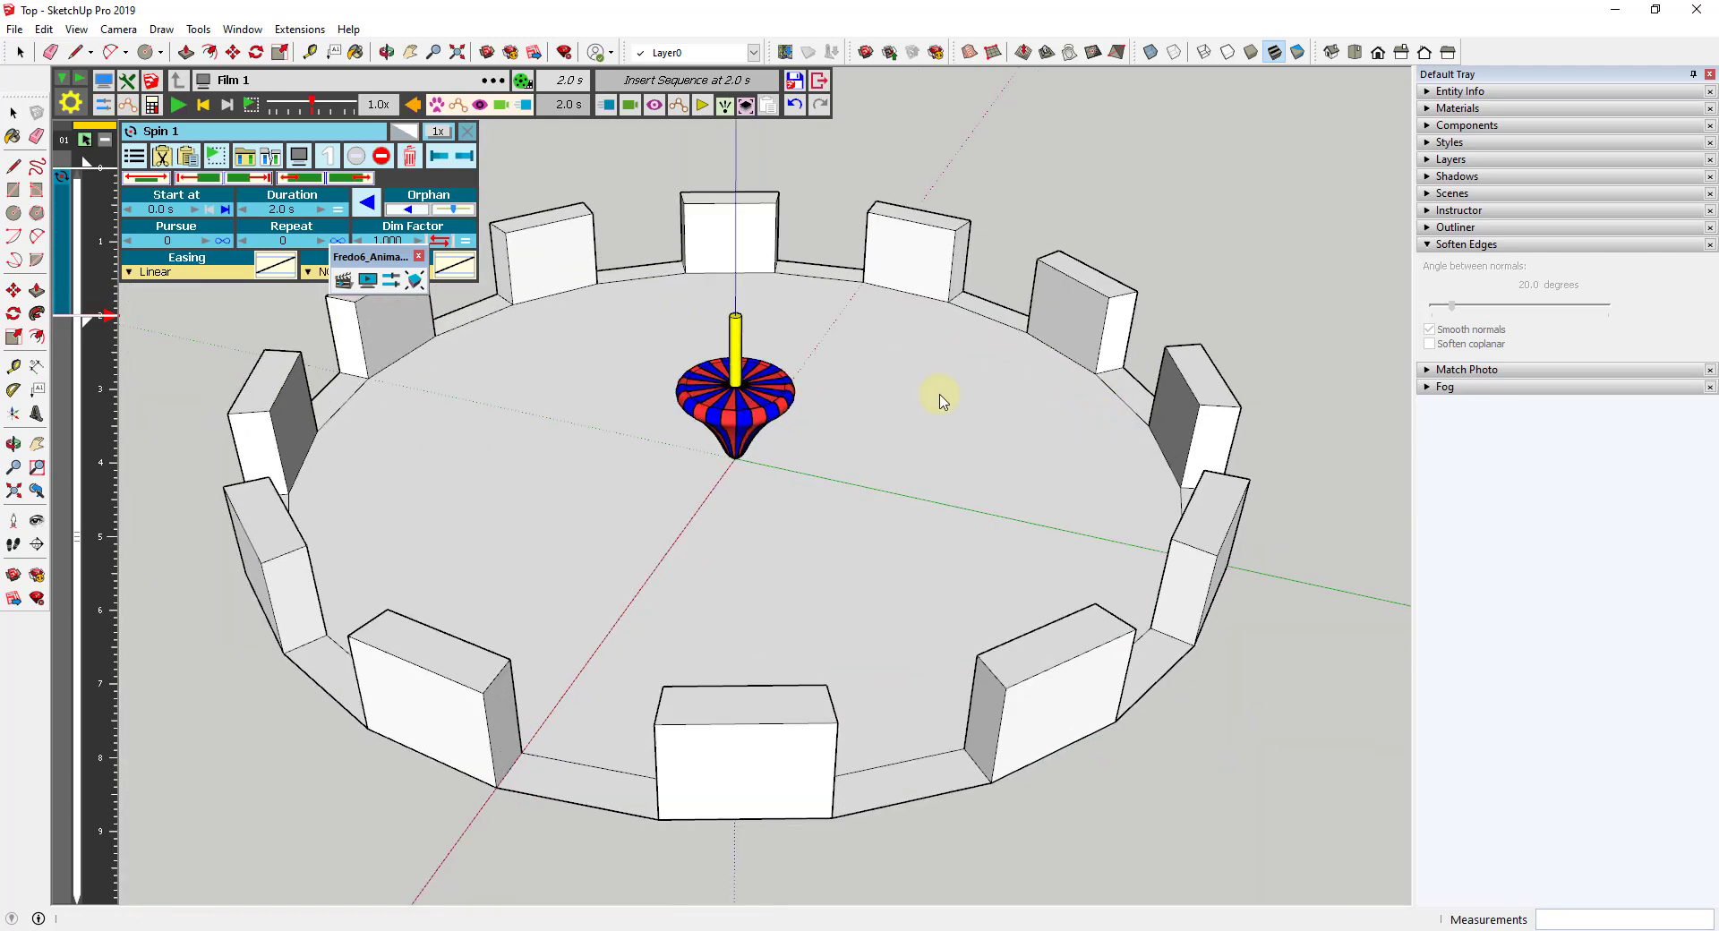
pyautogui.click(177, 106)
# - Set the spin movement's repeat count to 4, keeping the floating Animator toolbar clear of its options
pyautogui.moveTo(59, 289)
pyautogui.click(64, 265)
pyautogui.moveTo(358, 256); pyautogui.dragTo(288, 332)
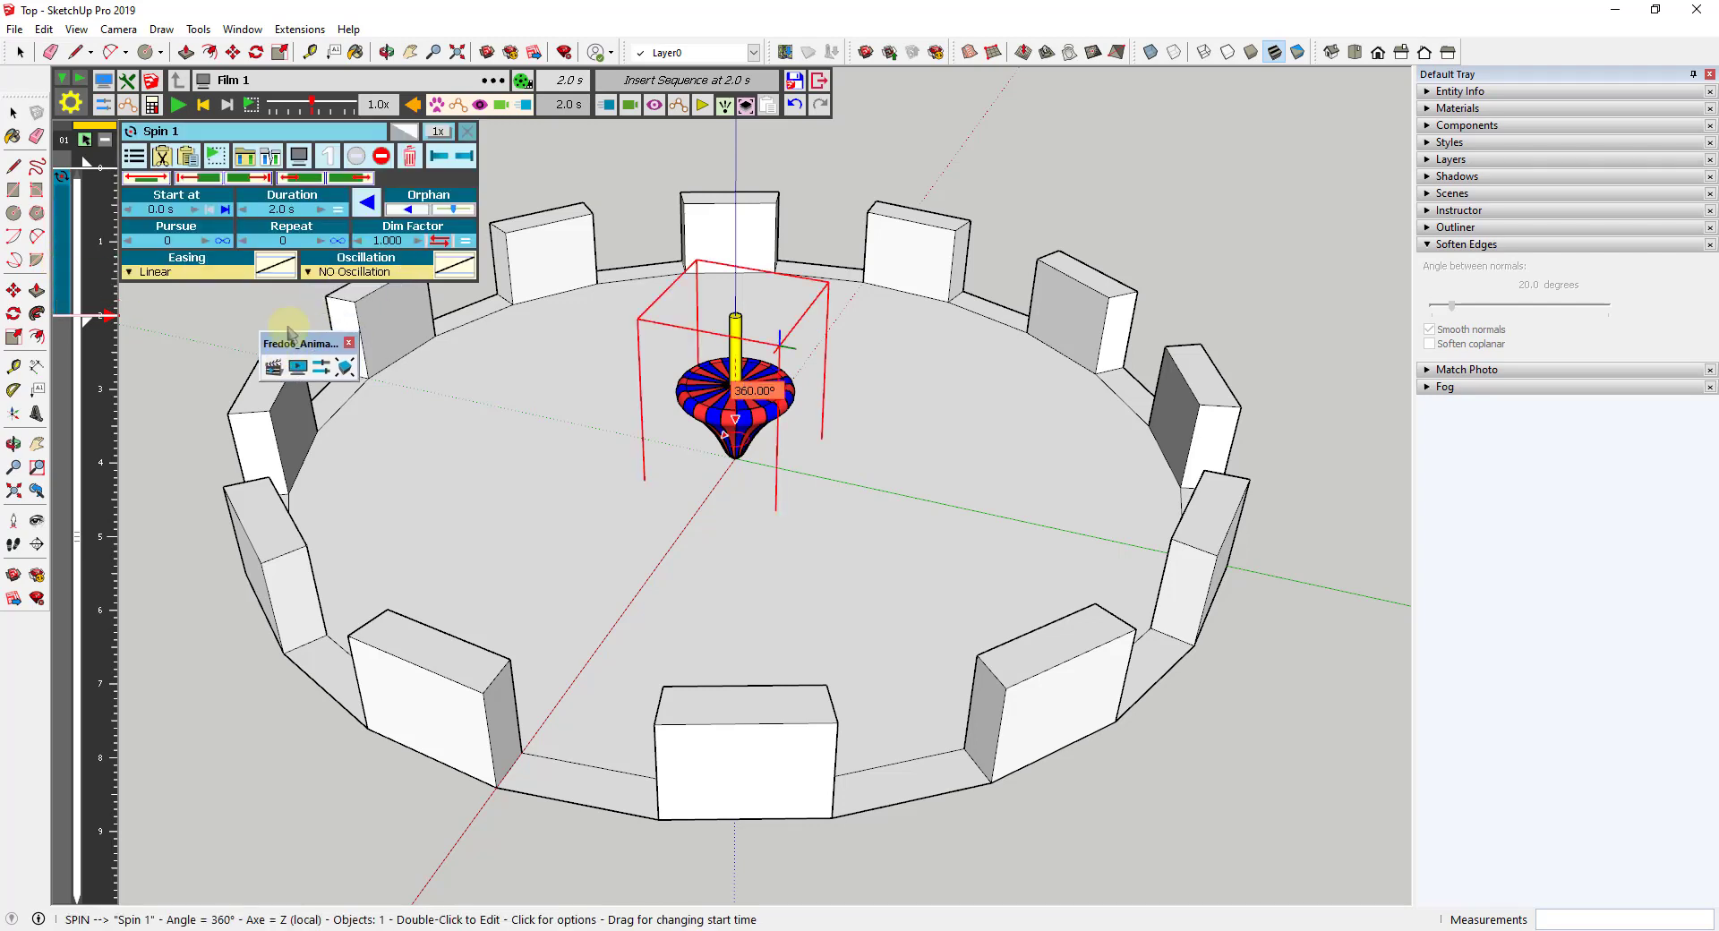
pyautogui.click(320, 241)
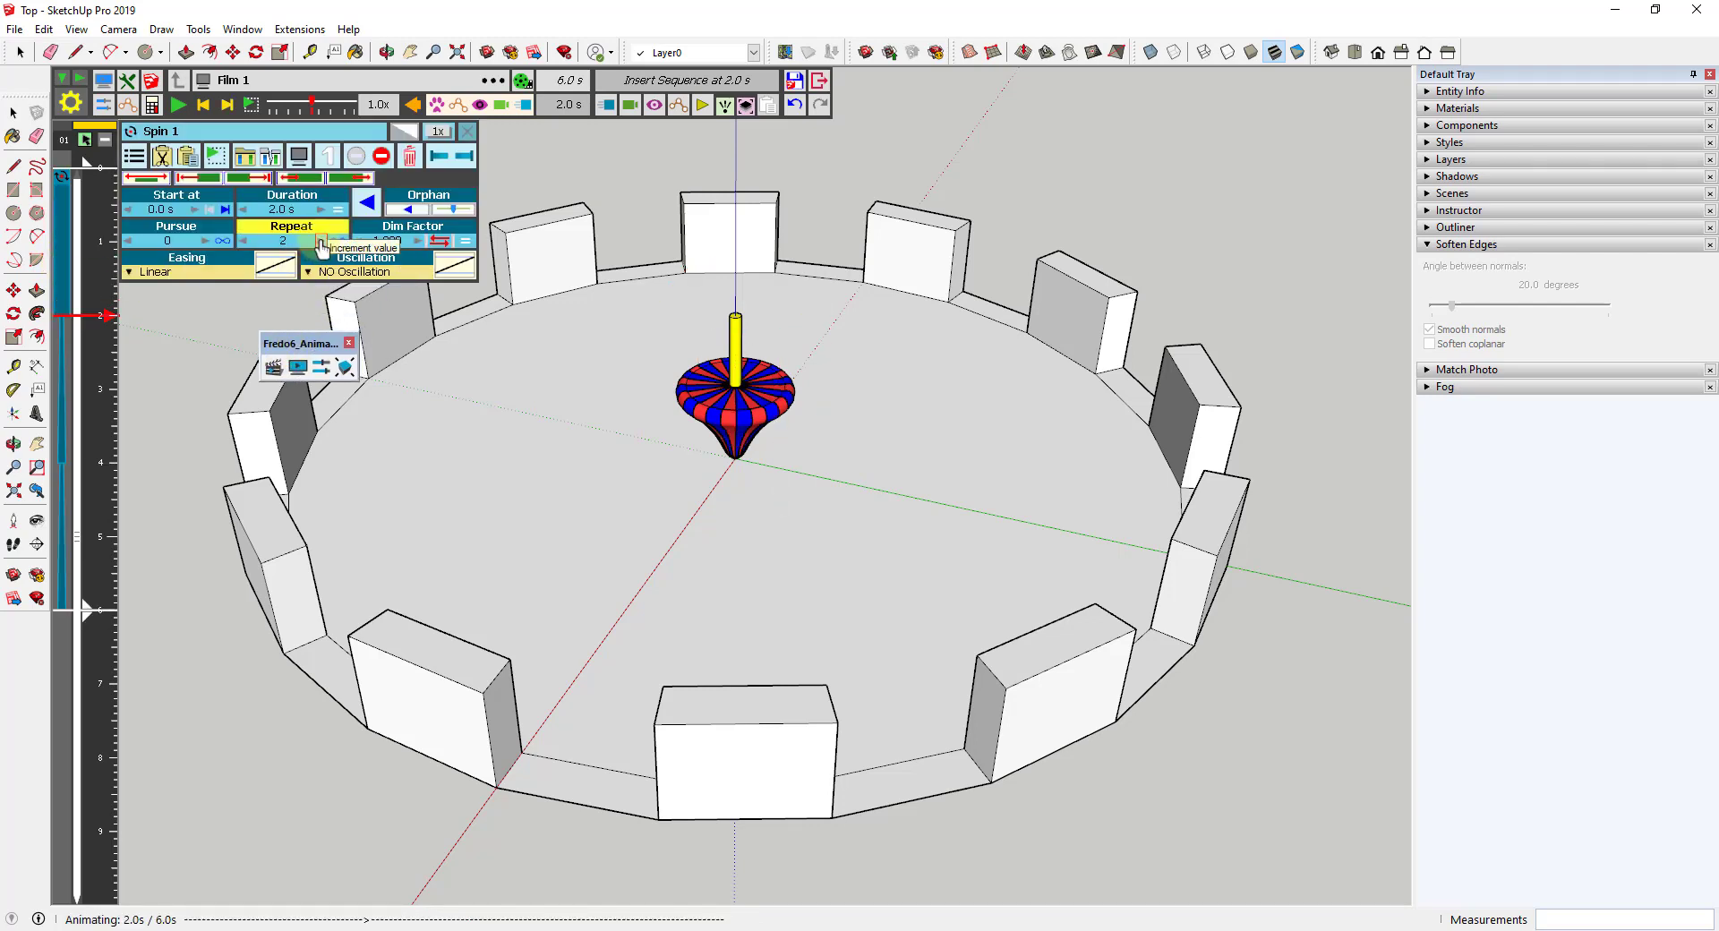
pyautogui.click(320, 241)
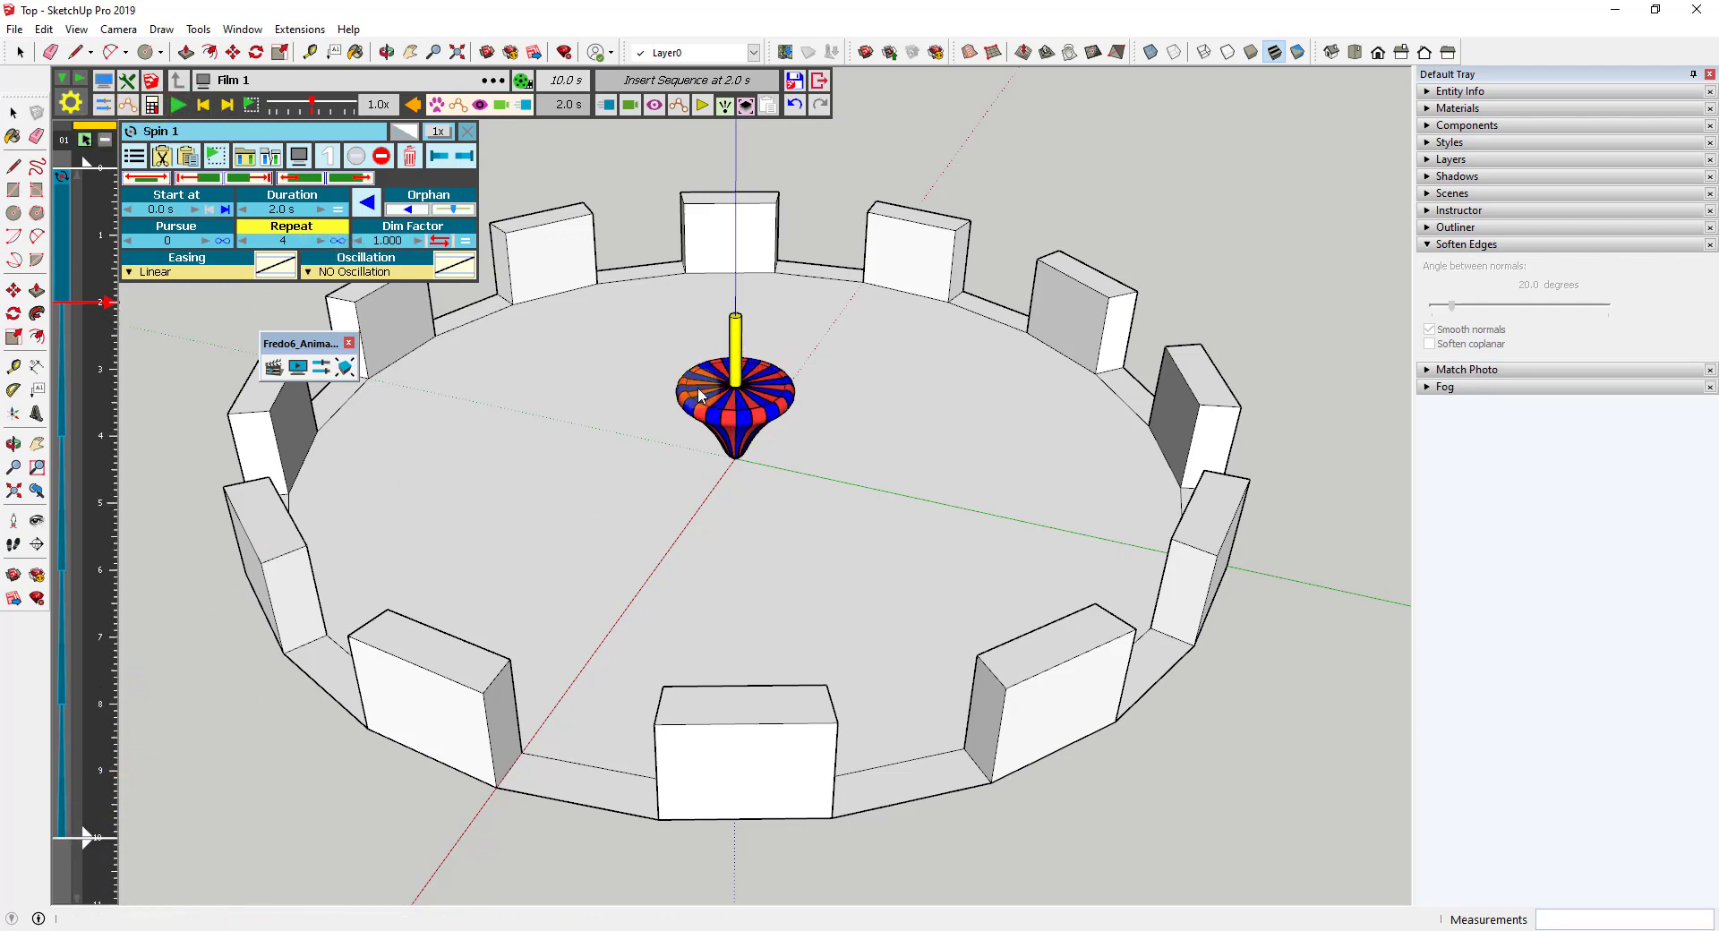
# - Play the extended film to check the repeated spinning of the top
pyautogui.click(102, 845)
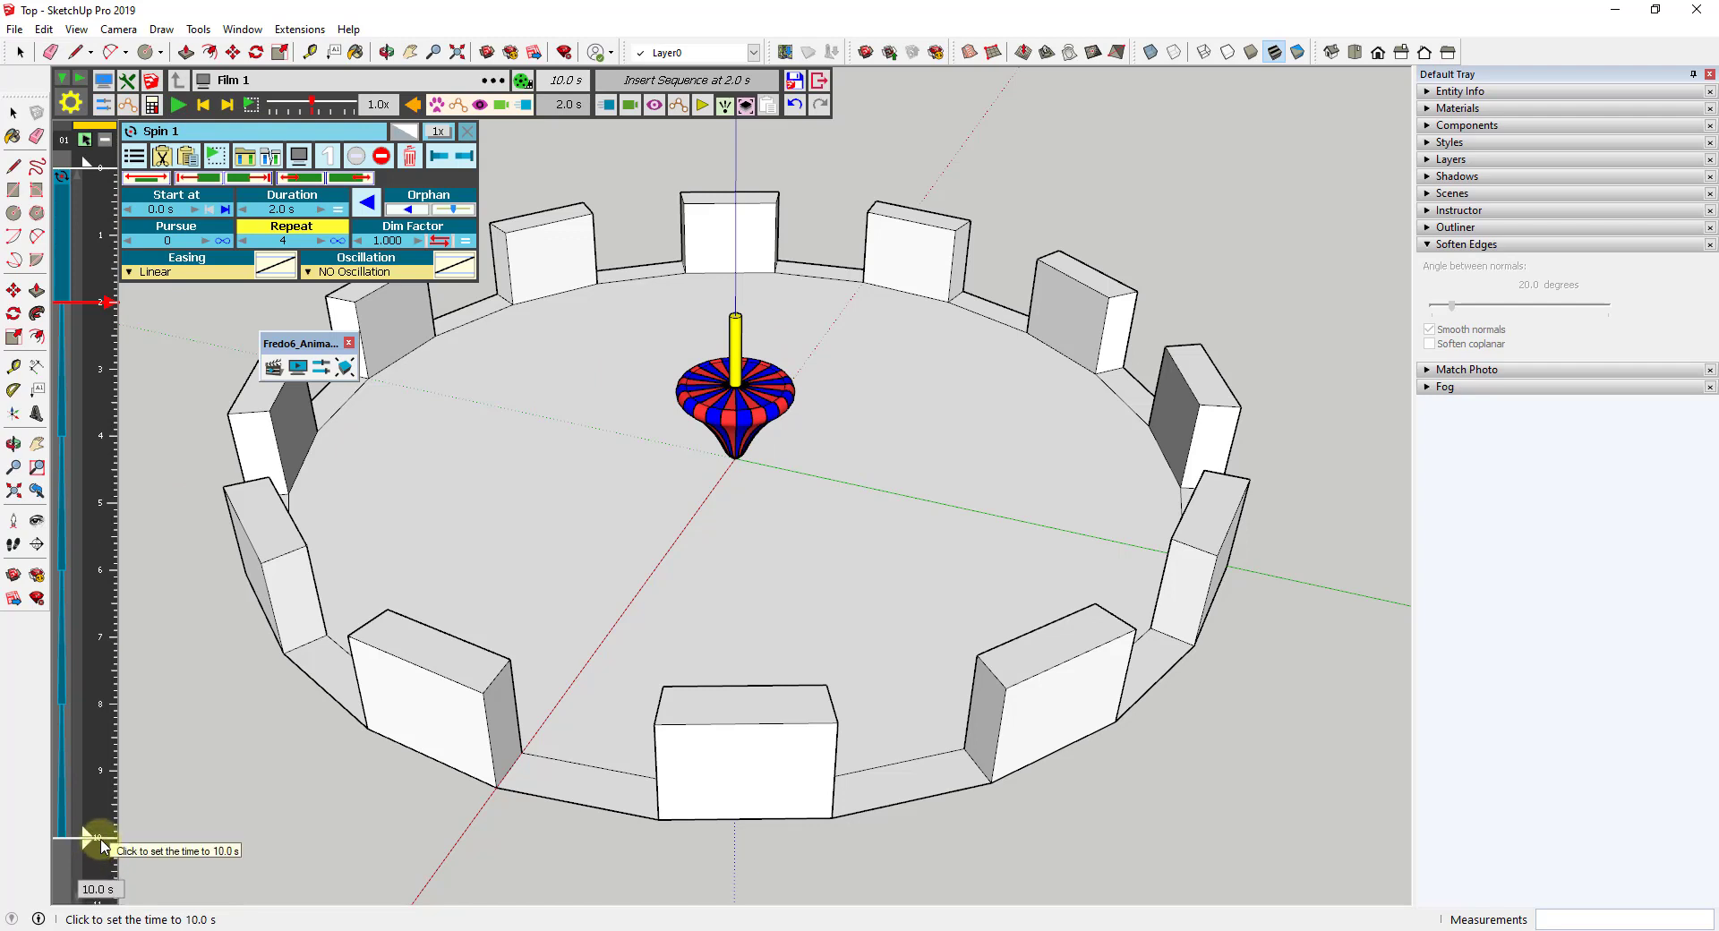
pyautogui.click(256, 322)
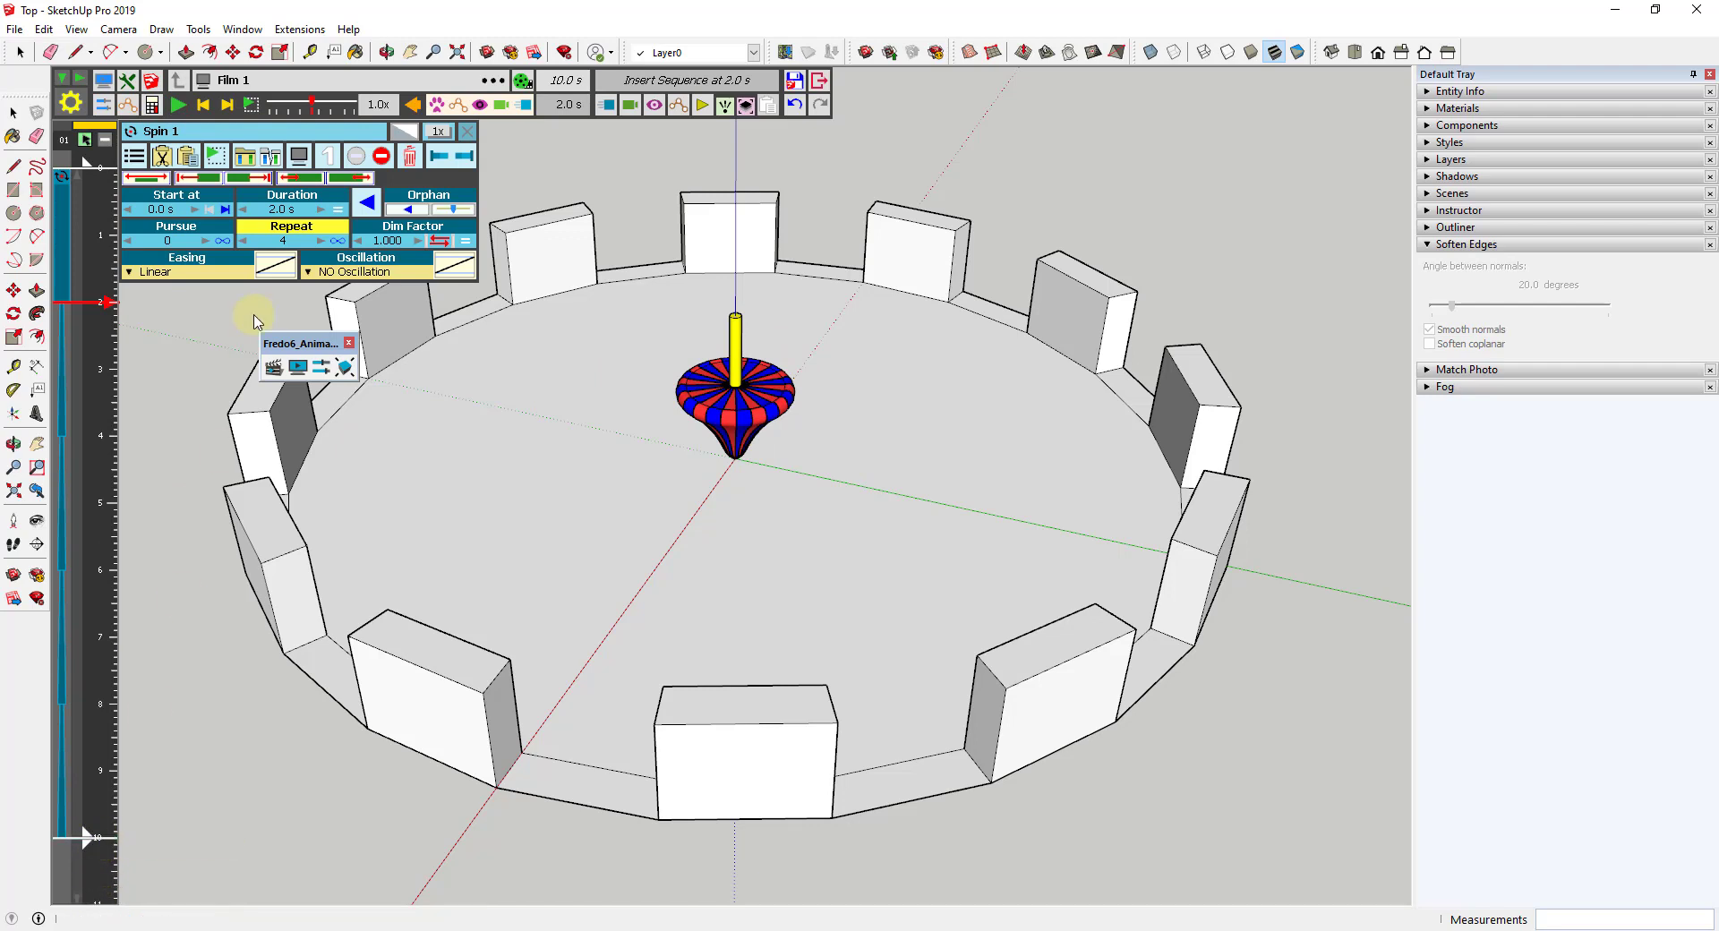
pyautogui.click(178, 105)
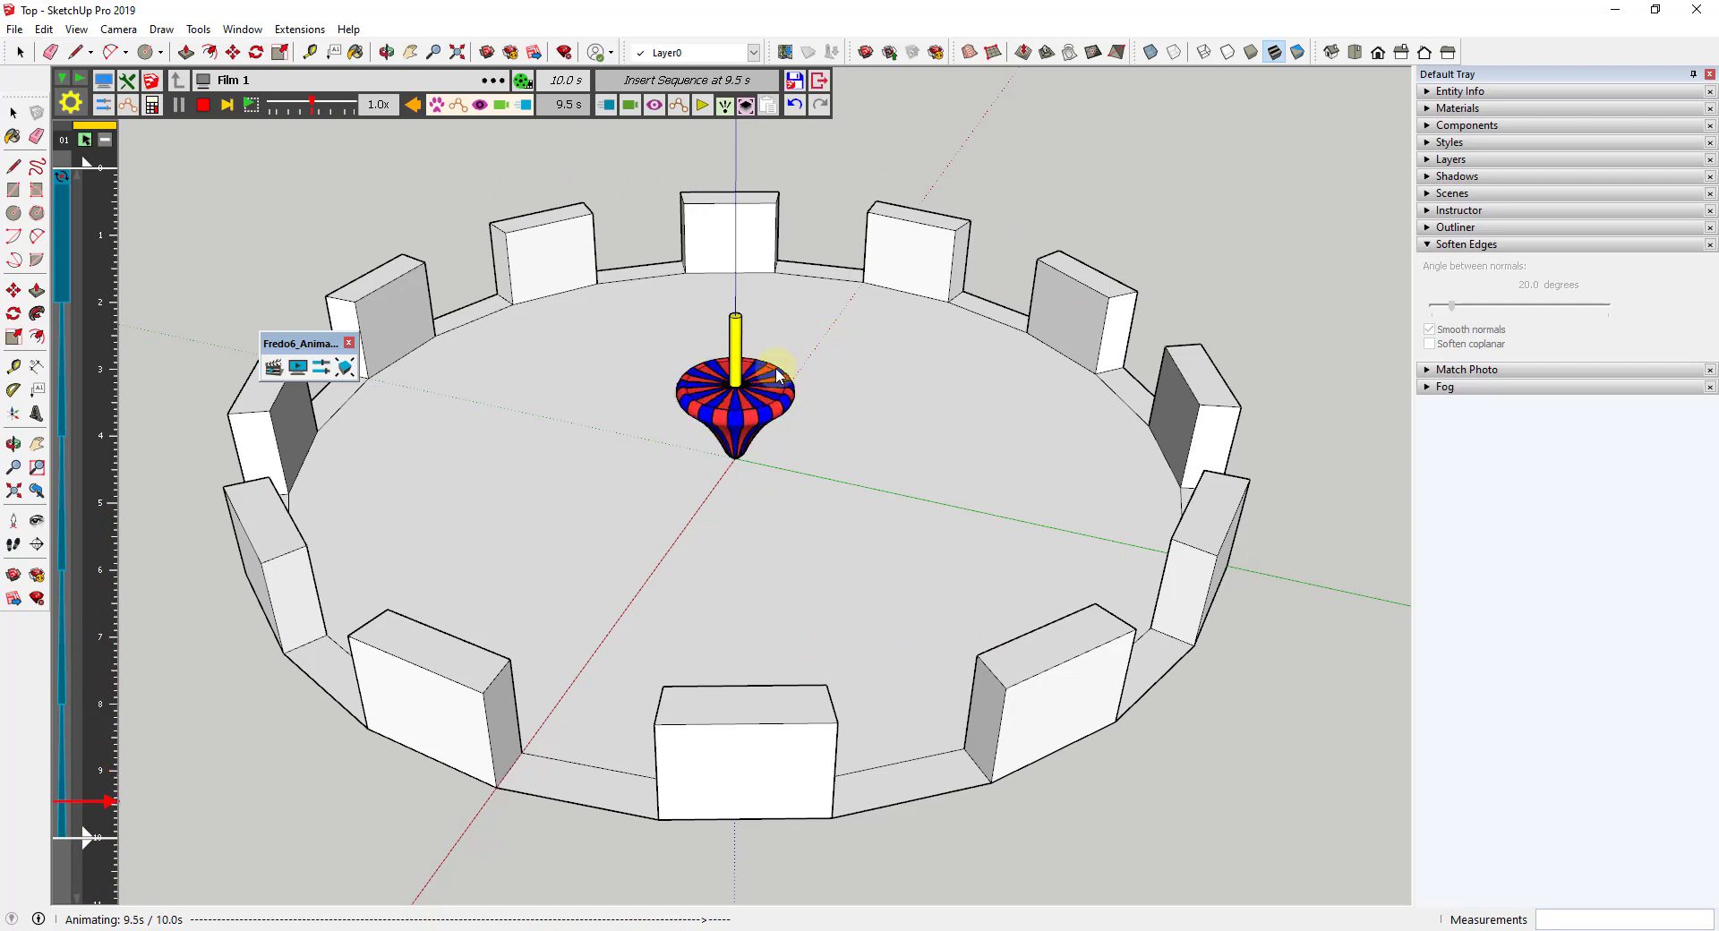
# - Add a static camera view at 10.0 s that captures the whole arena from slightly above
pyautogui.moveTo(636, 563); pyautogui.dragTo(719, 481, button='middle')
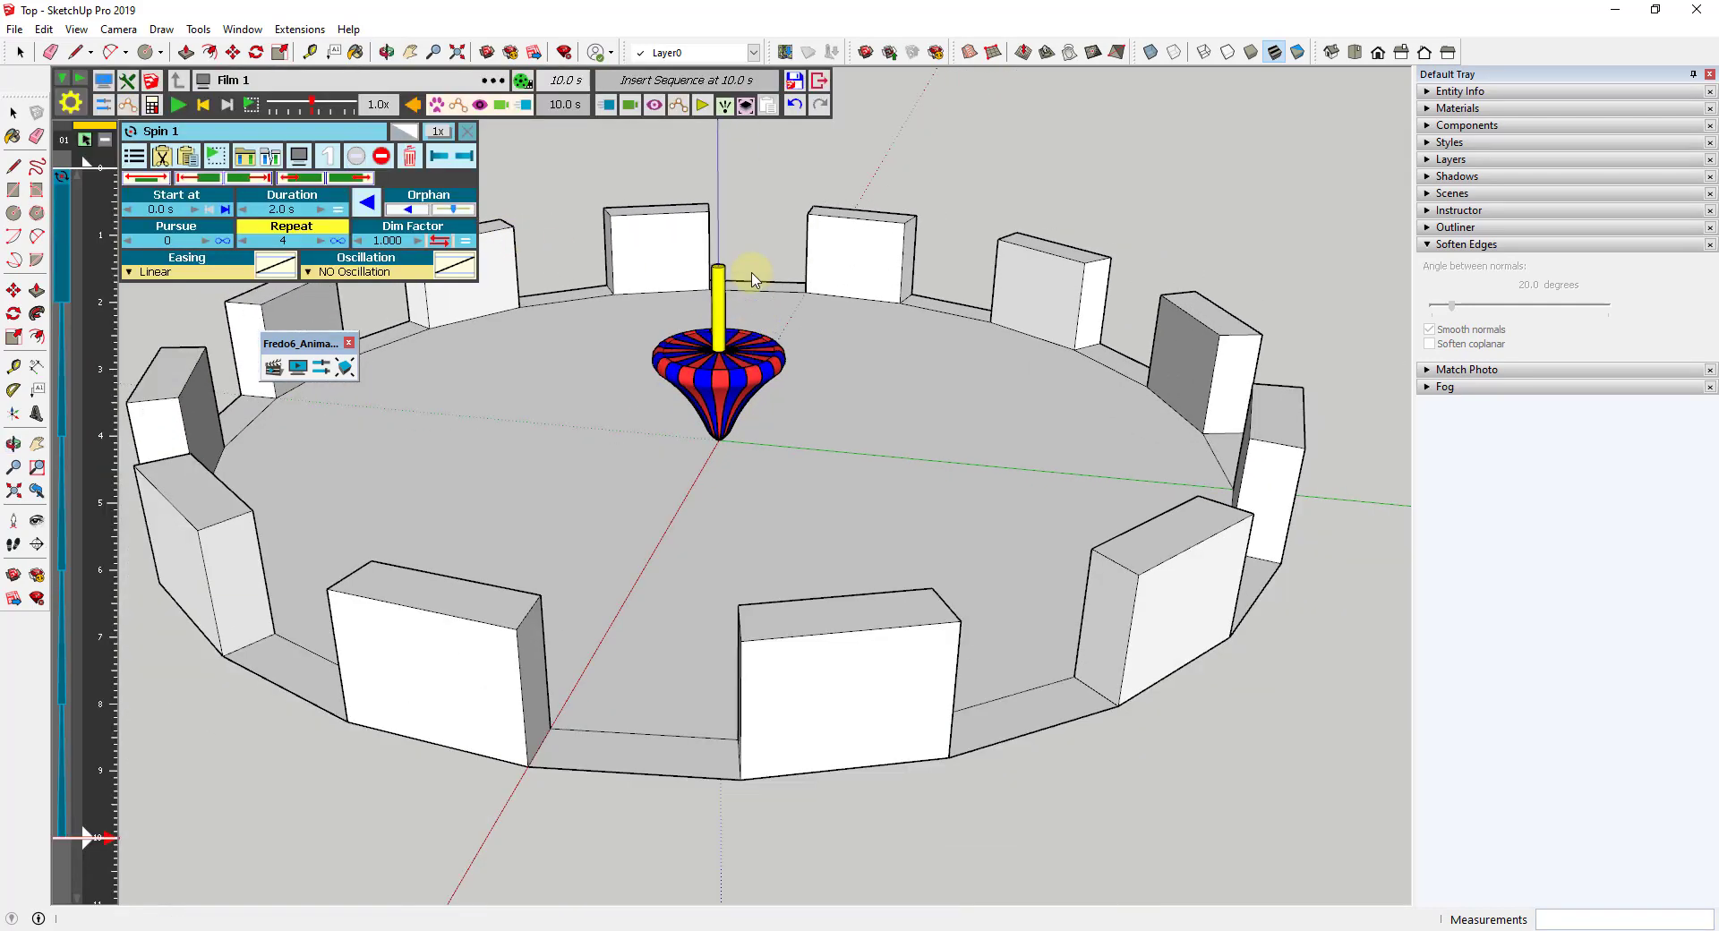
pyautogui.moveTo(721, 307)
pyautogui.mouseDown(button='middle')
pyautogui.moveTo(768, 284)
pyautogui.moveTo(756, 303)
pyautogui.mouseUp(button='middle')
pyautogui.moveTo(1230, 411); pyautogui.dragTo(1059, 391, button='middle')
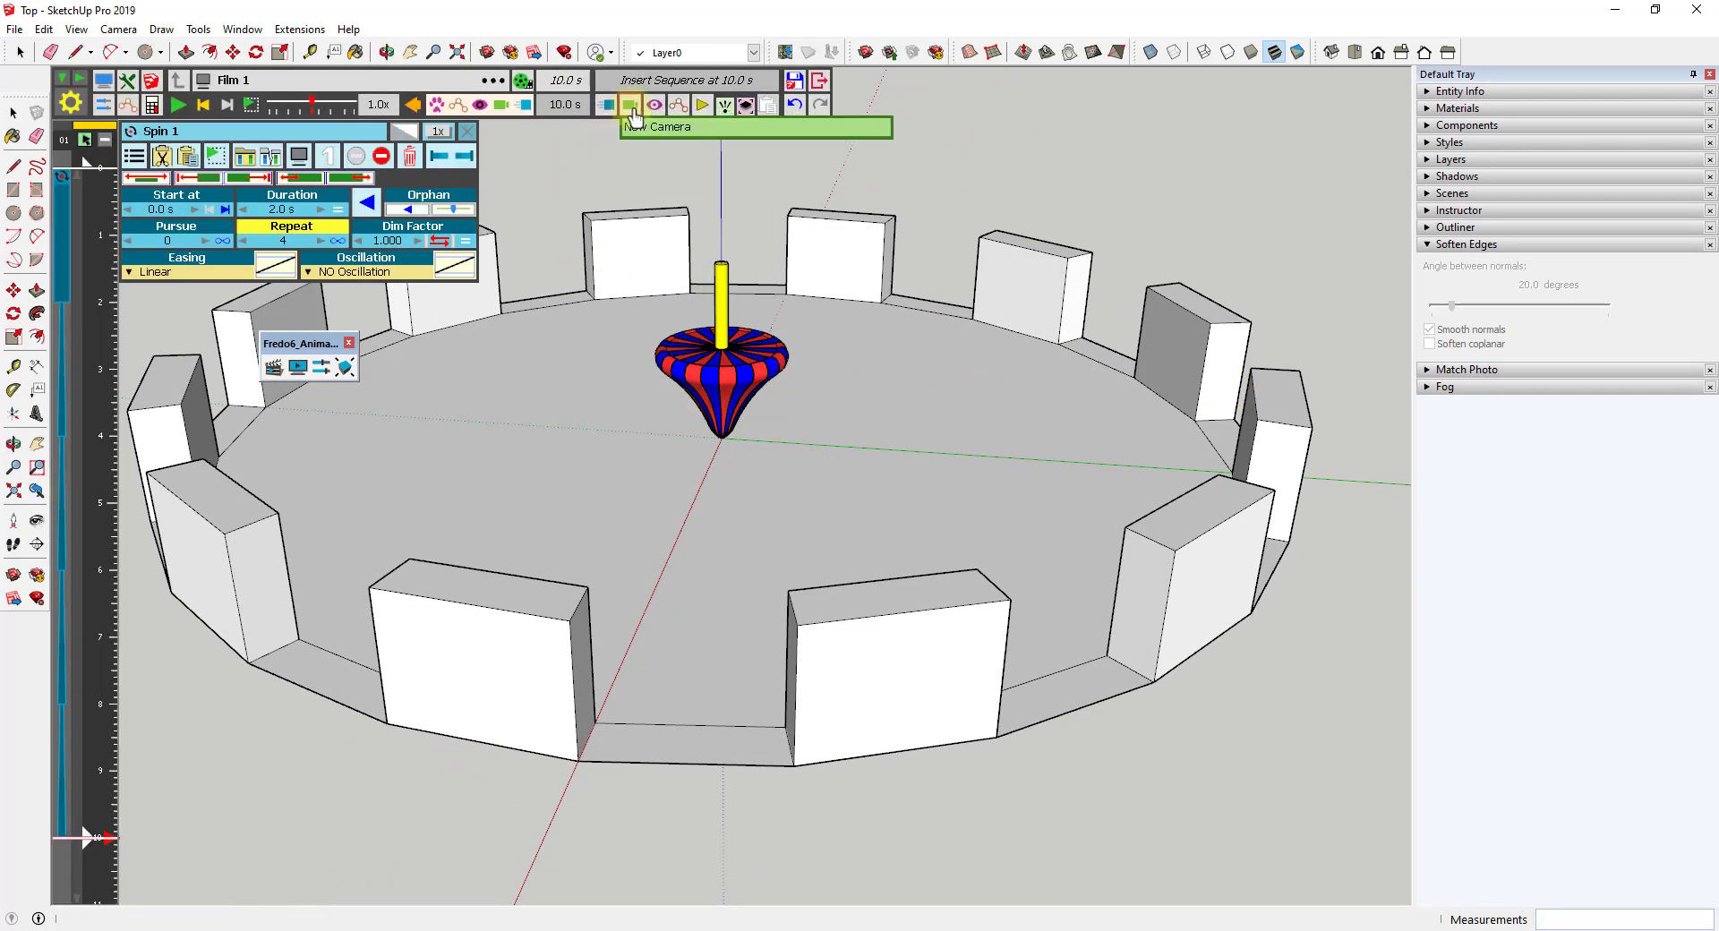
pyautogui.click(631, 106)
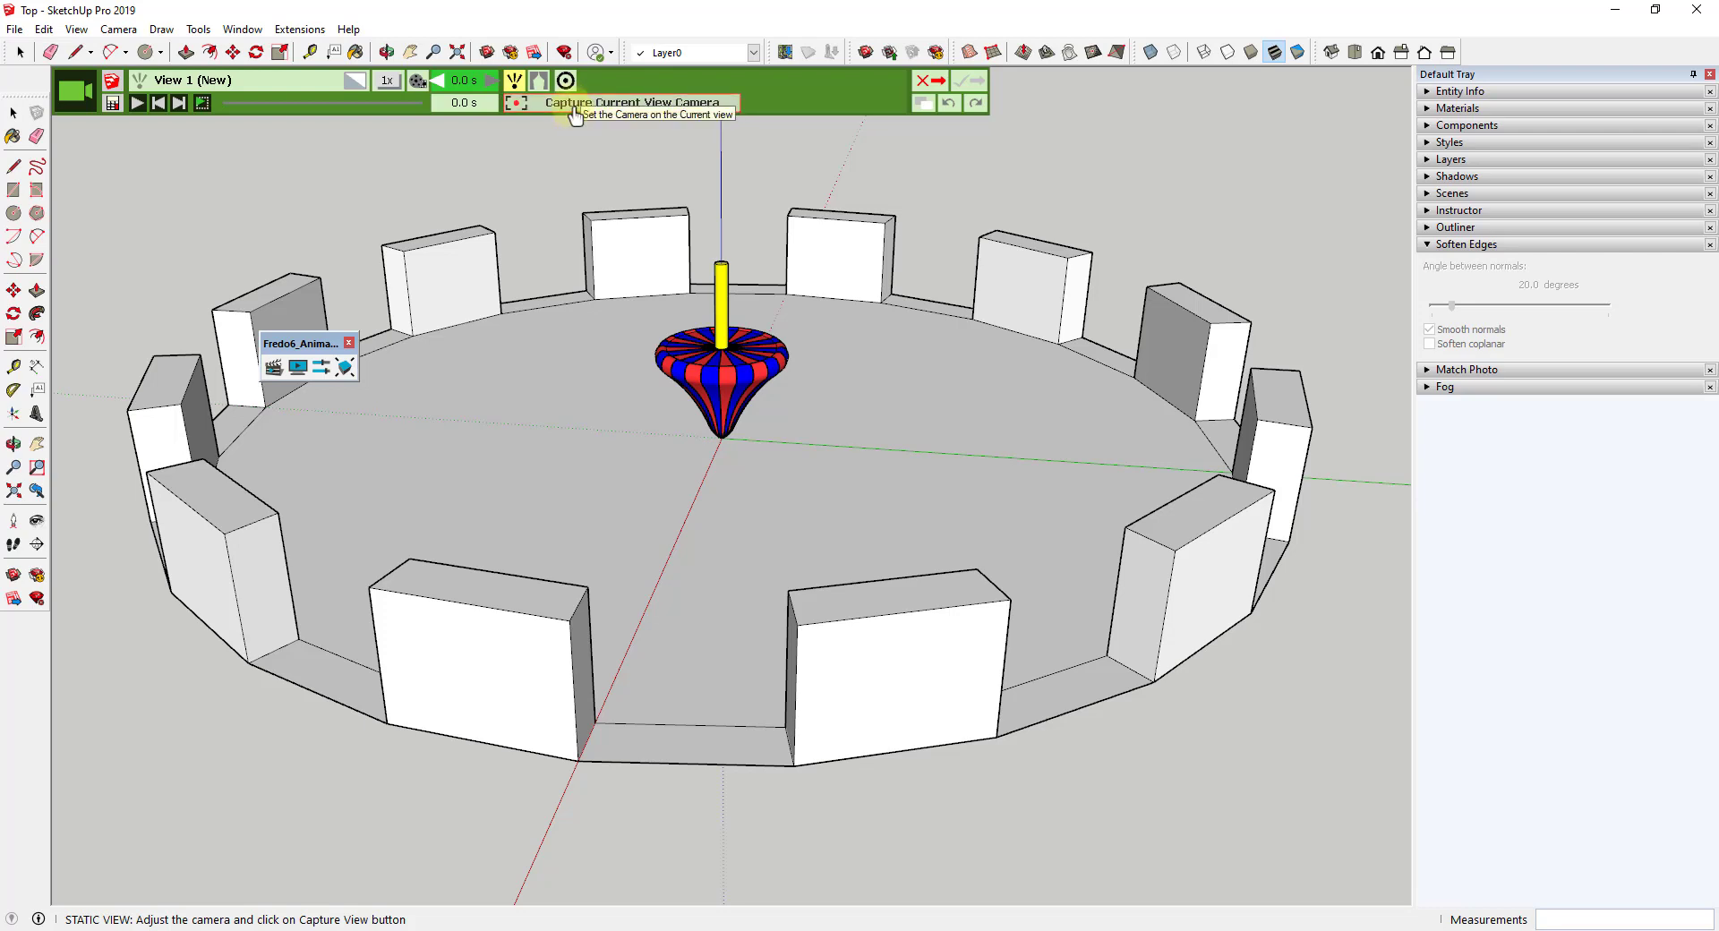
pyautogui.click(573, 110)
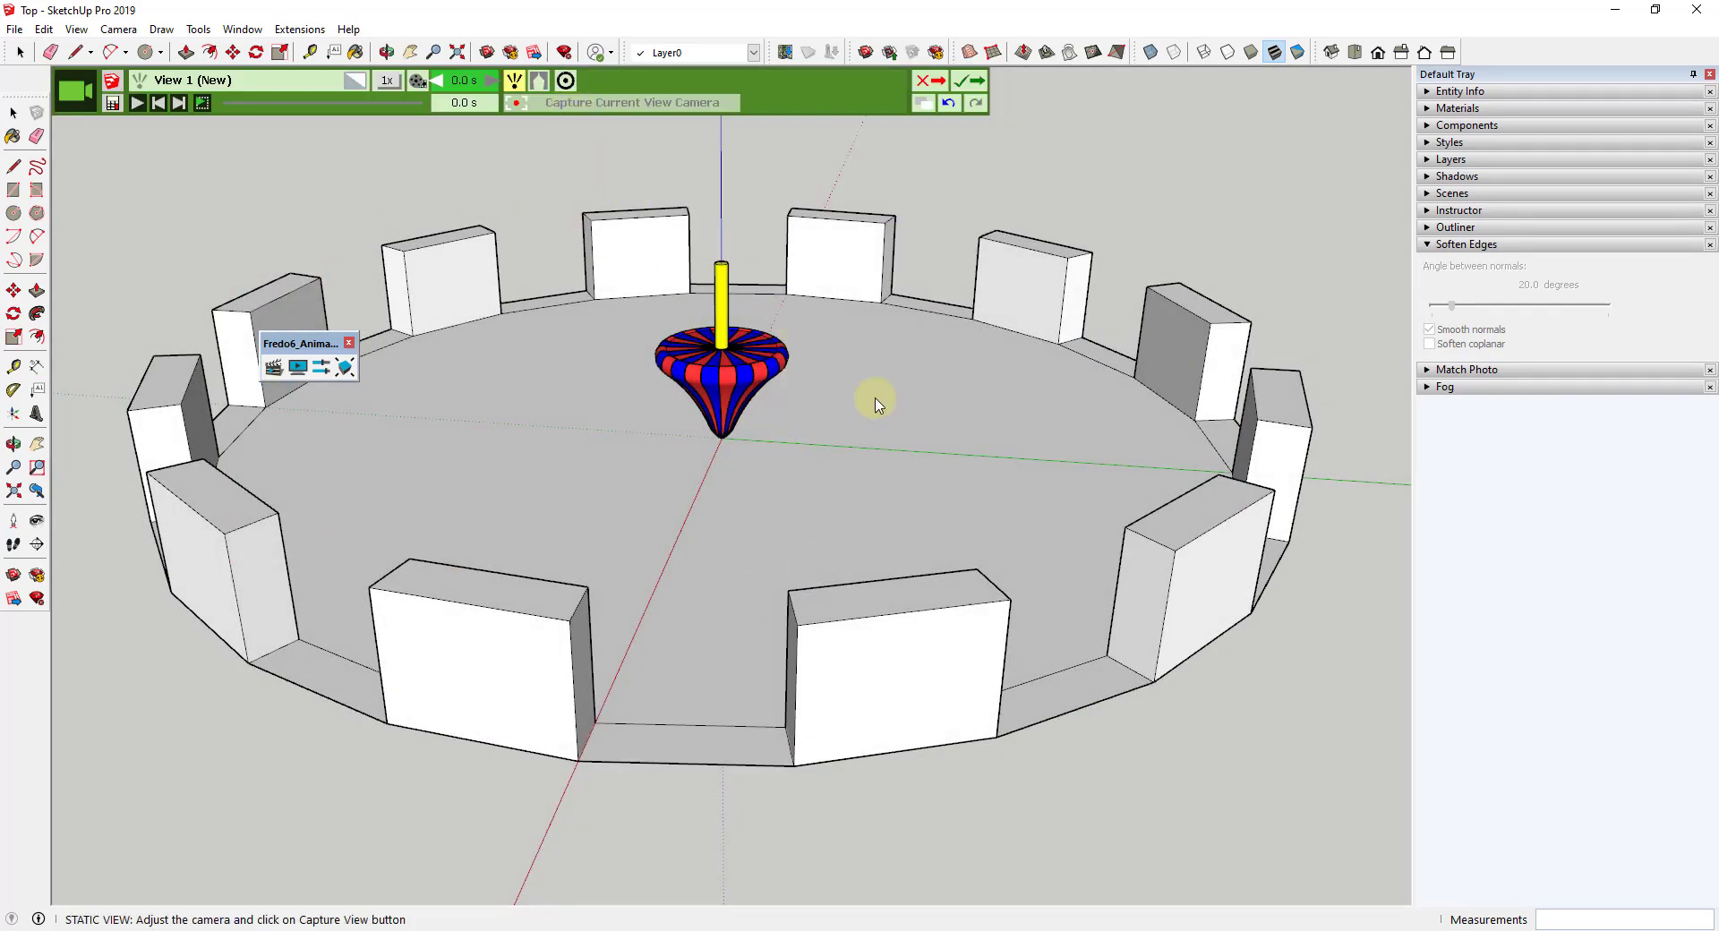
pyautogui.click(969, 87)
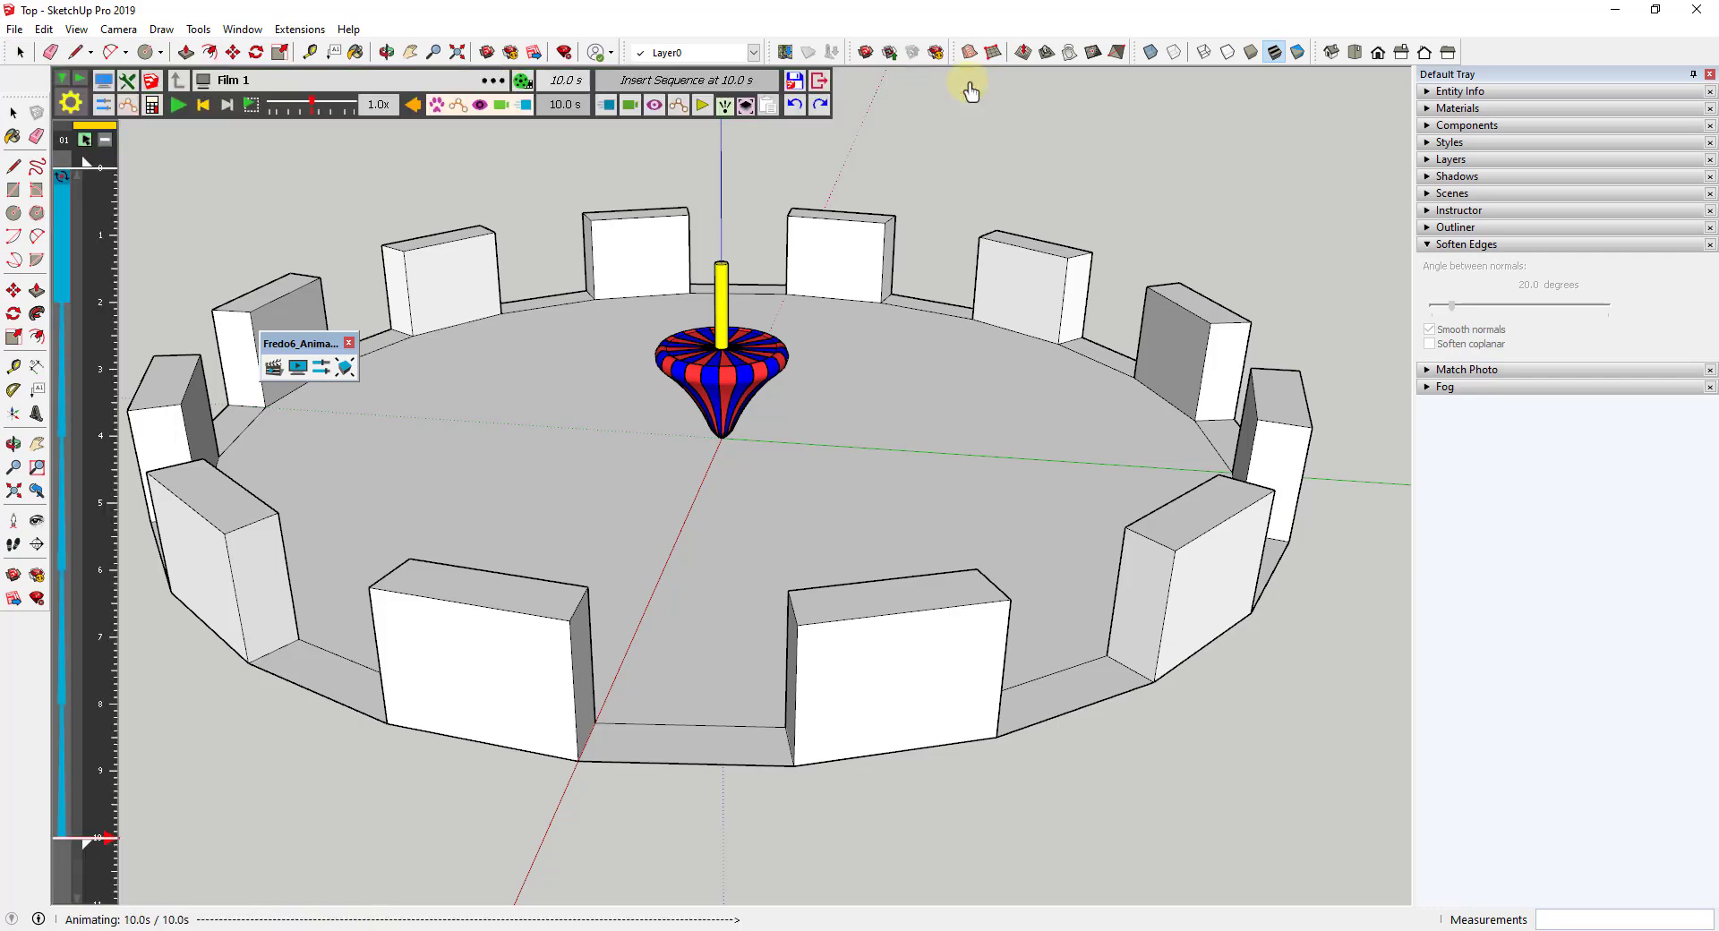
# - Set the start time of the new camera view to 0.0 s
pyautogui.moveTo(1110, 353); pyautogui.dragTo(719, 481, button='middle')
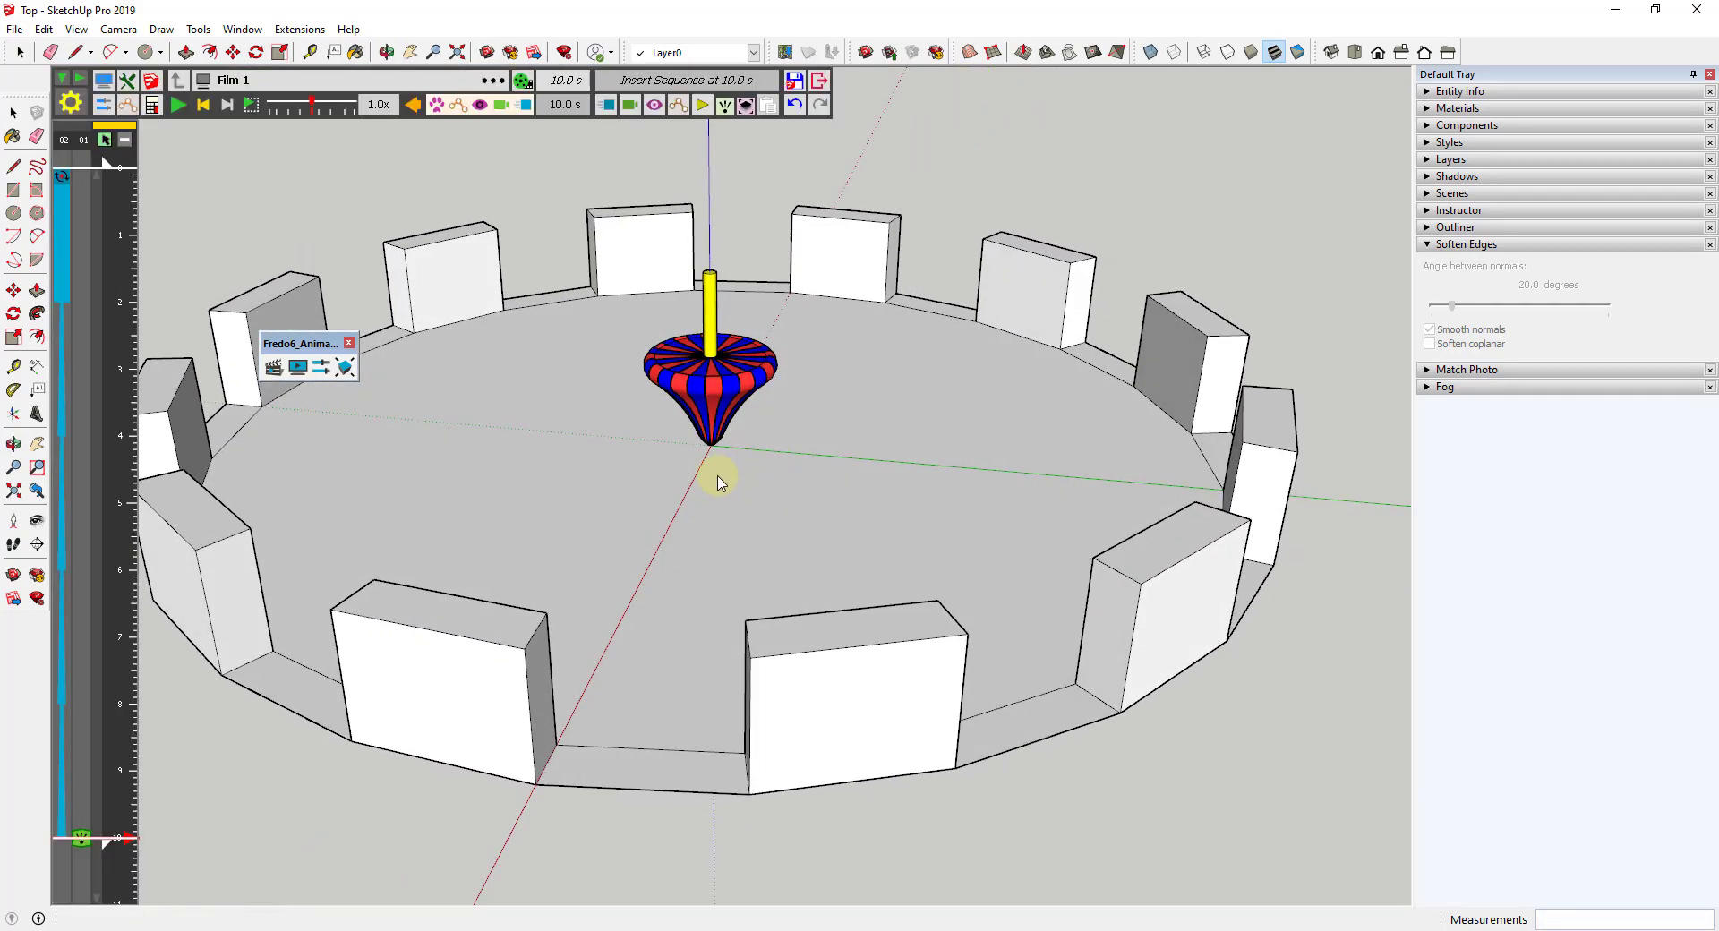
pyautogui.click(81, 842)
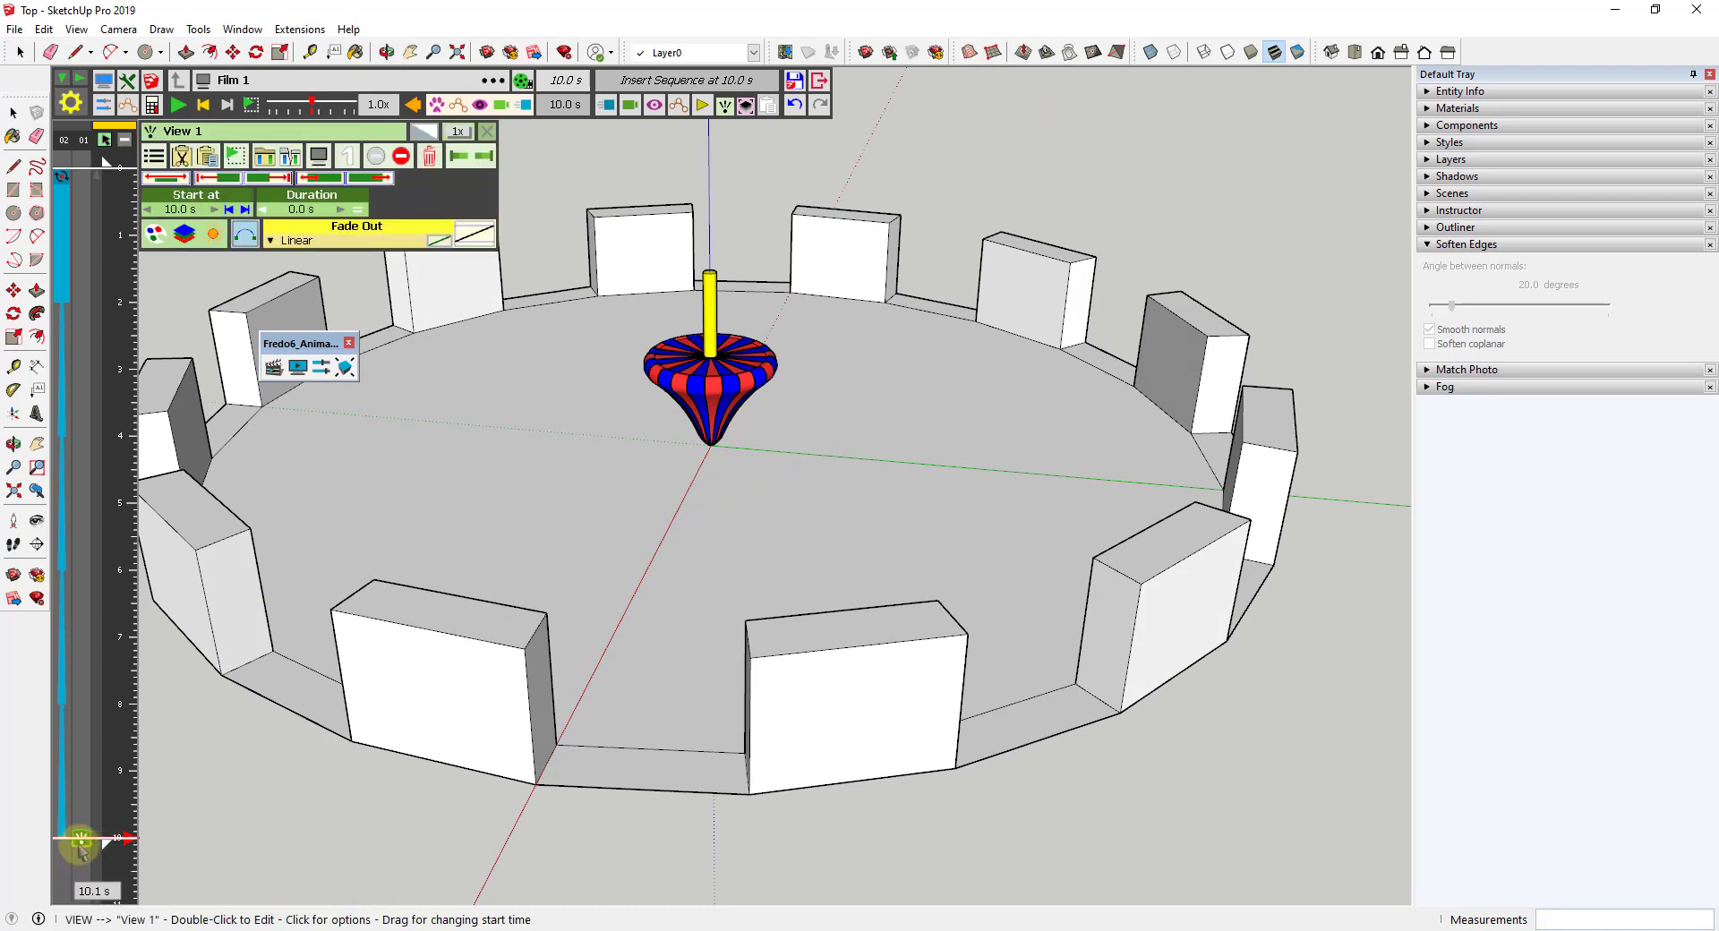
pyautogui.click(180, 210)
pyautogui.write('0')
pyautogui.press('Return')
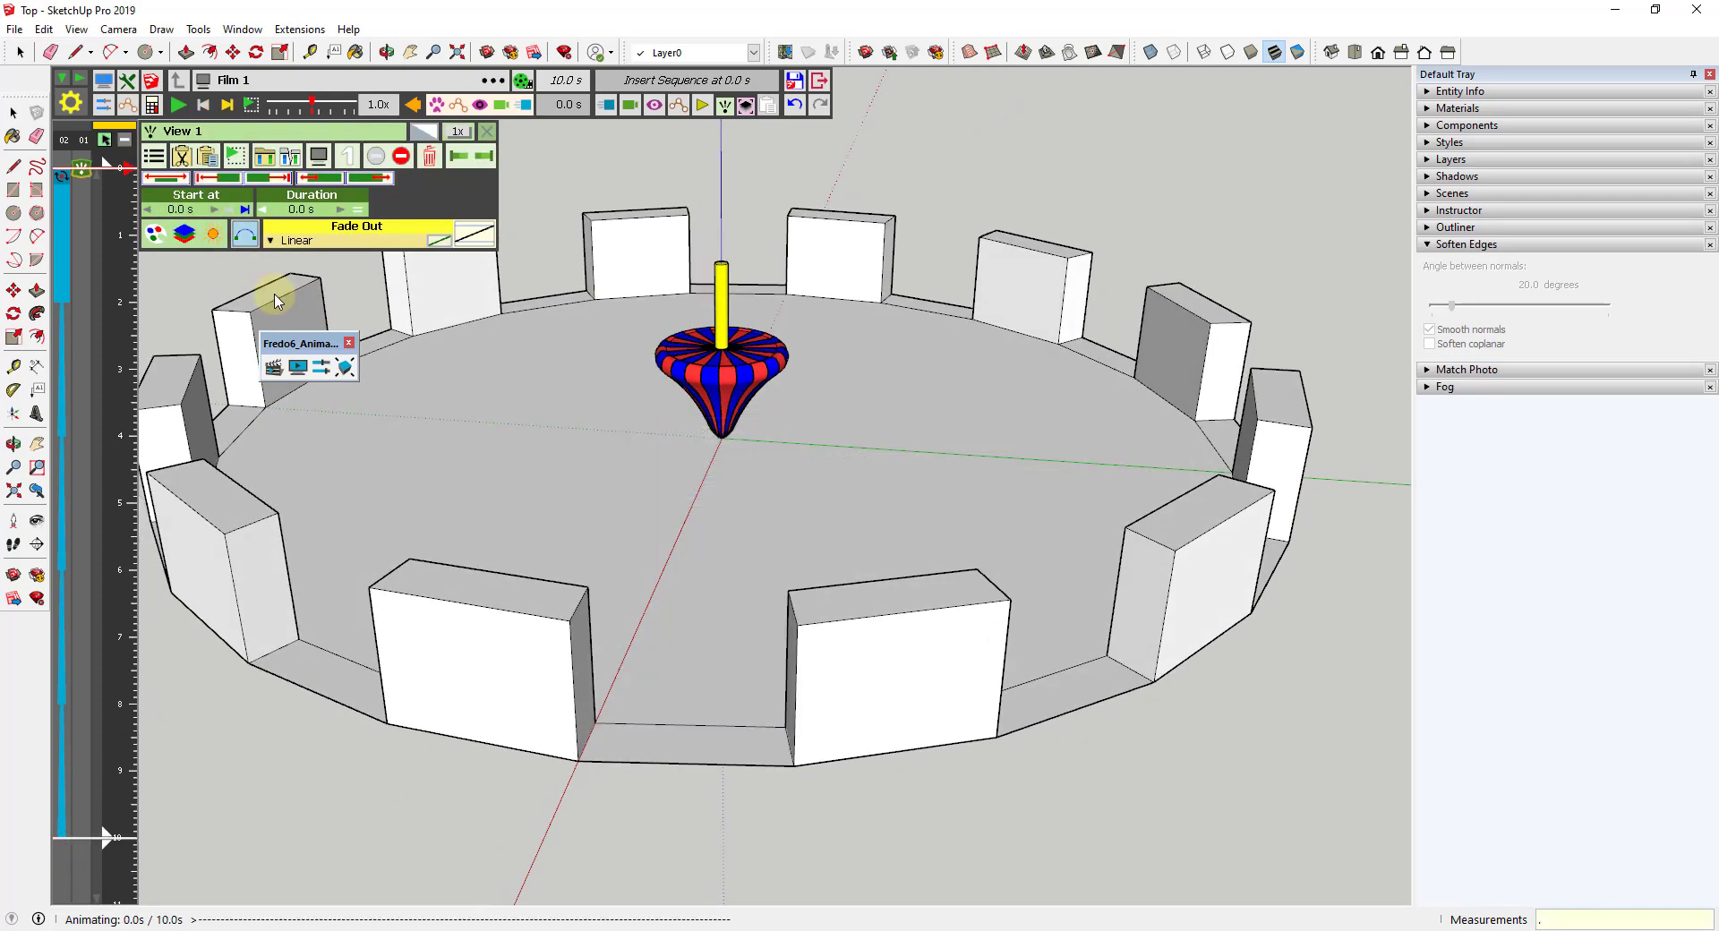
# - Play the film from a different viewing angle to test the opening camera view, and stop it partway
pyautogui.moveTo(81, 174); pyautogui.dragTo(909, 414, button='middle')
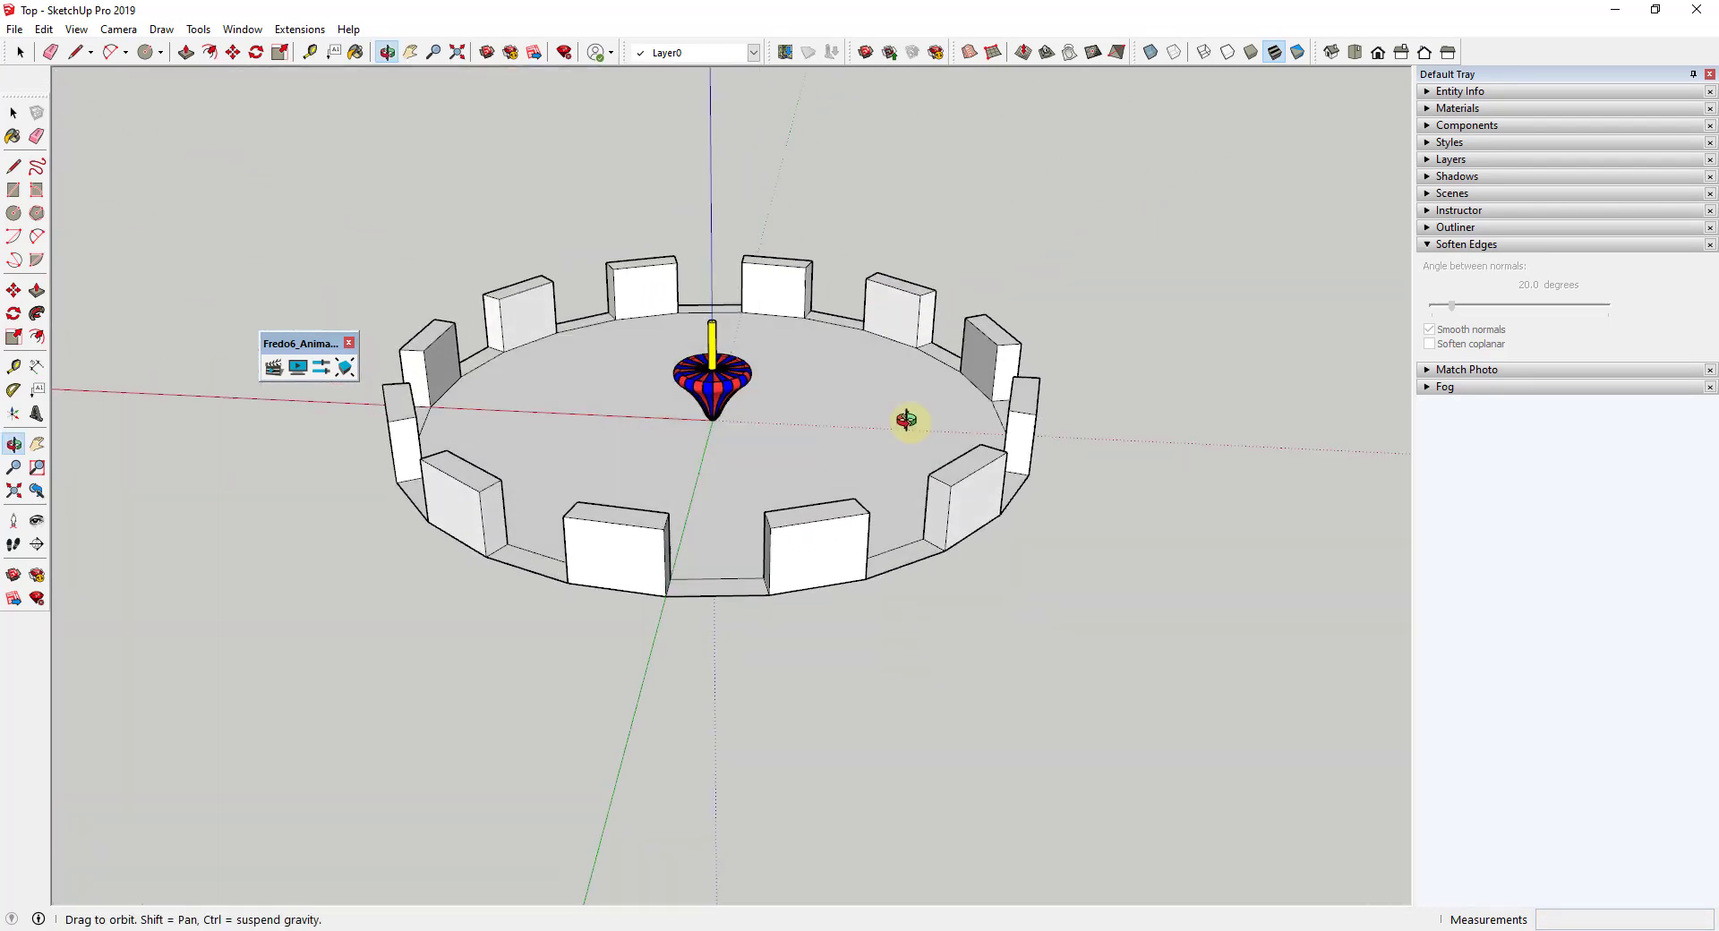
pyautogui.click(181, 106)
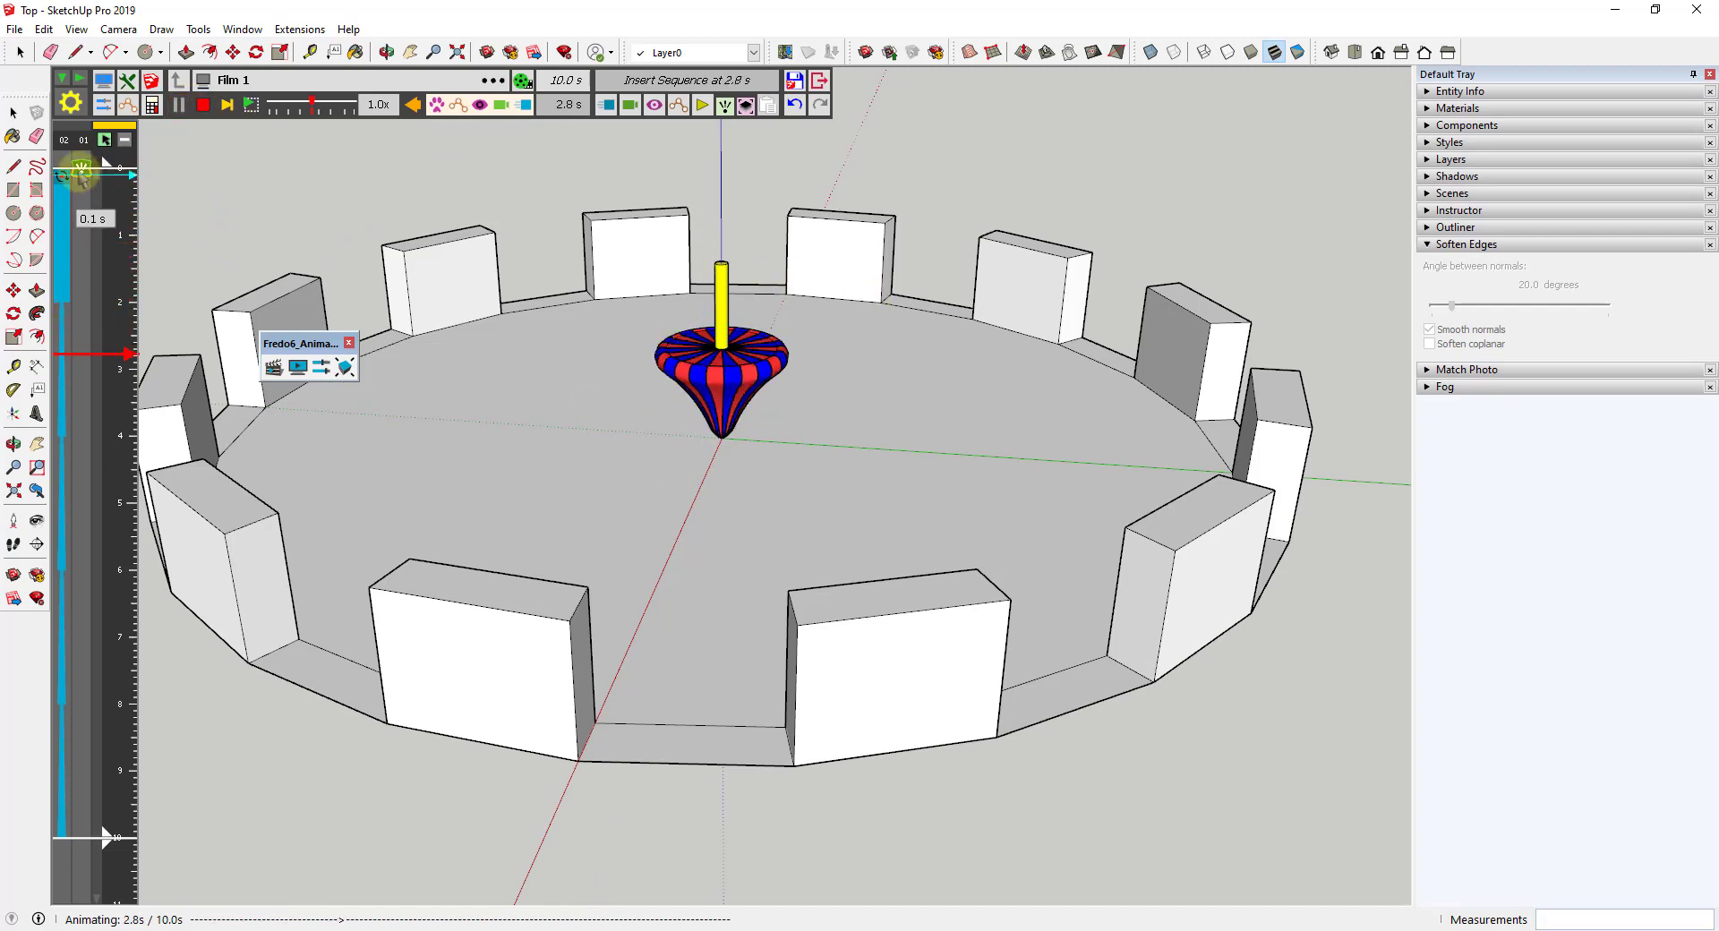
pyautogui.click(205, 106)
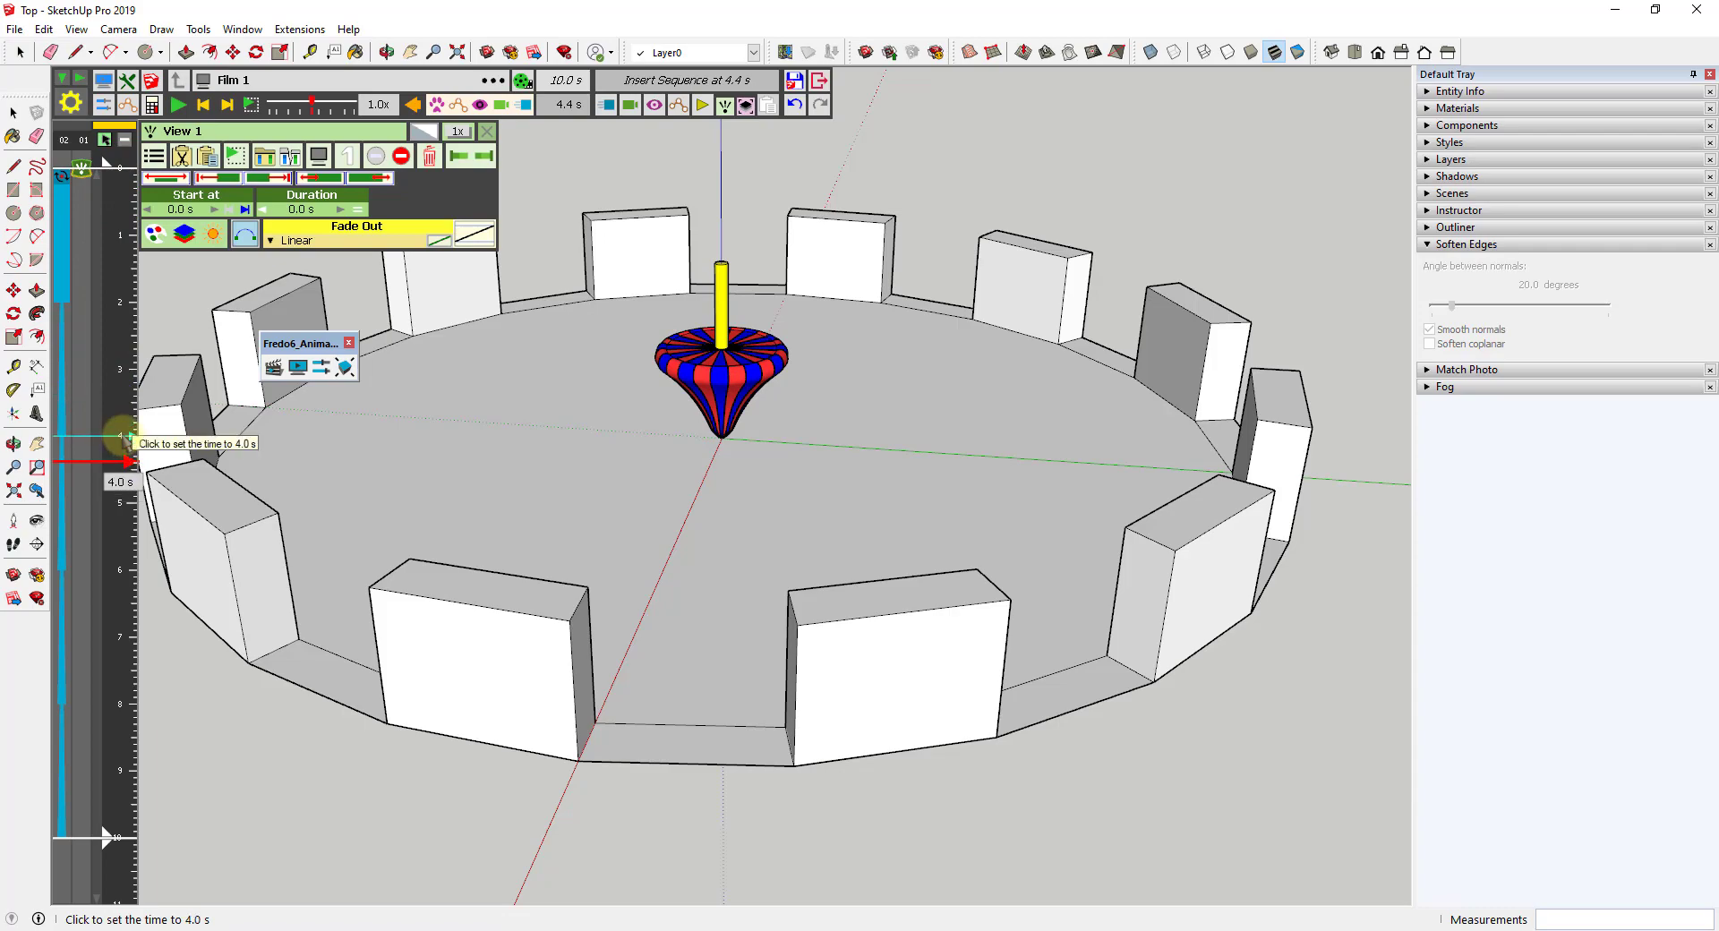
# - Add a static camera view at 4.0 s that captures the whole arena from a different side, and replay the film from its start
pyautogui.press('o')
pyautogui.moveTo(1163, 399); pyautogui.dragTo(626, 388)
pyautogui.press('Escape')
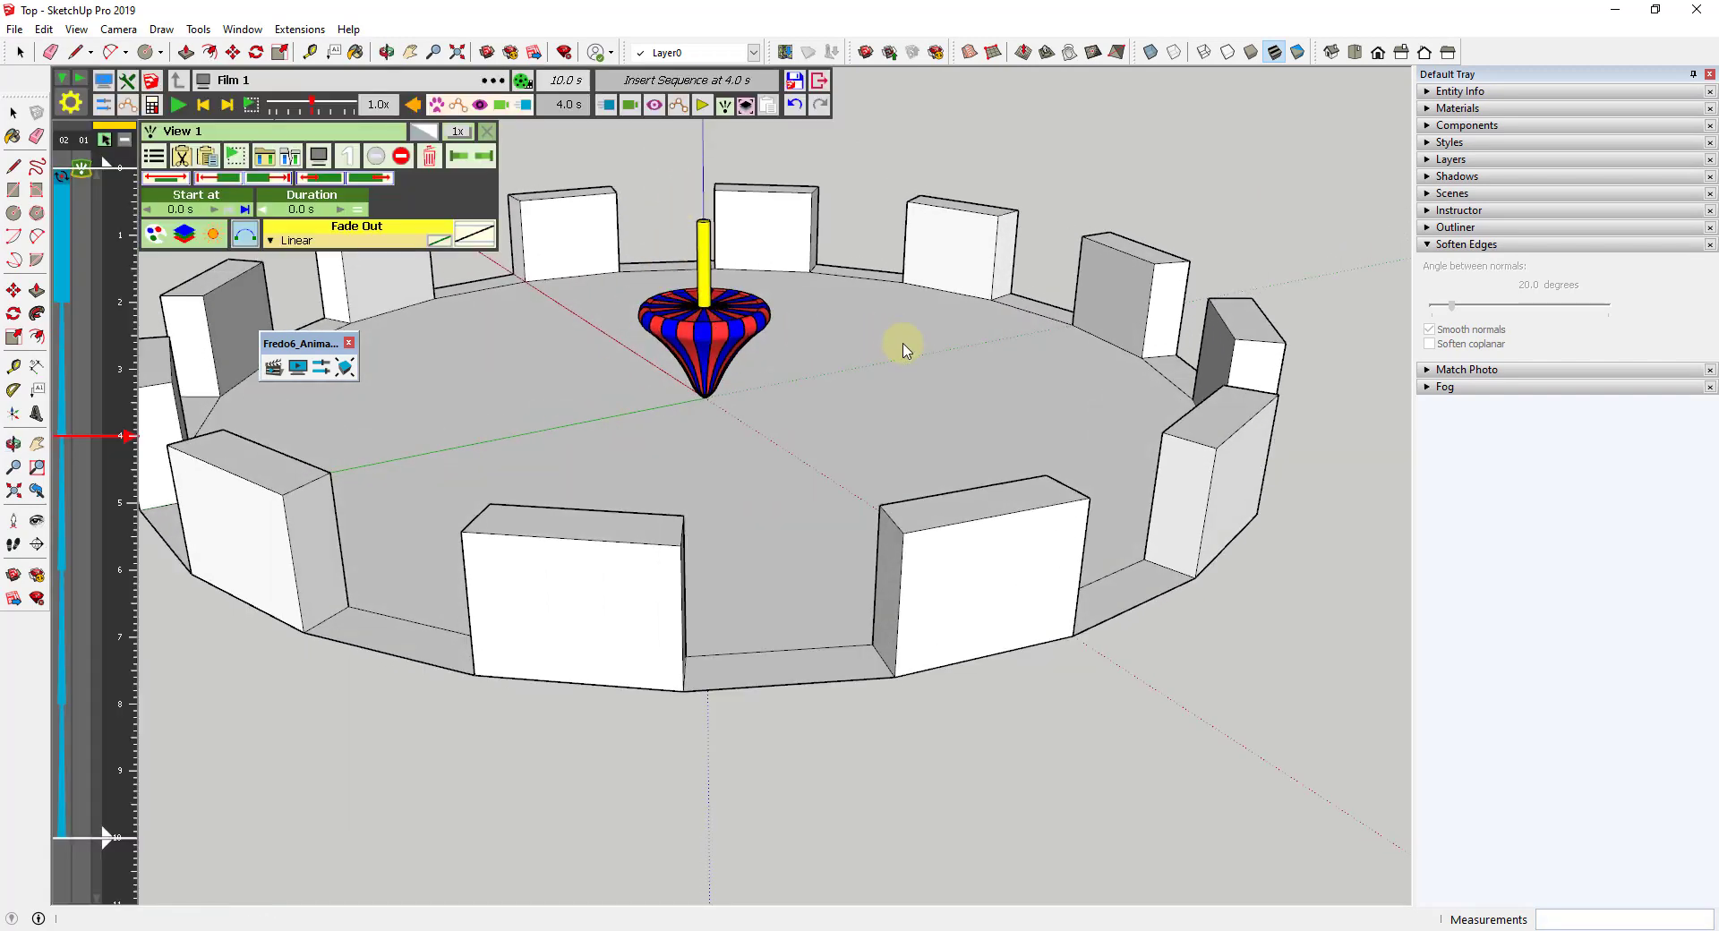
pyautogui.moveTo(876, 376); pyautogui.dragTo(884, 376, button='middle')
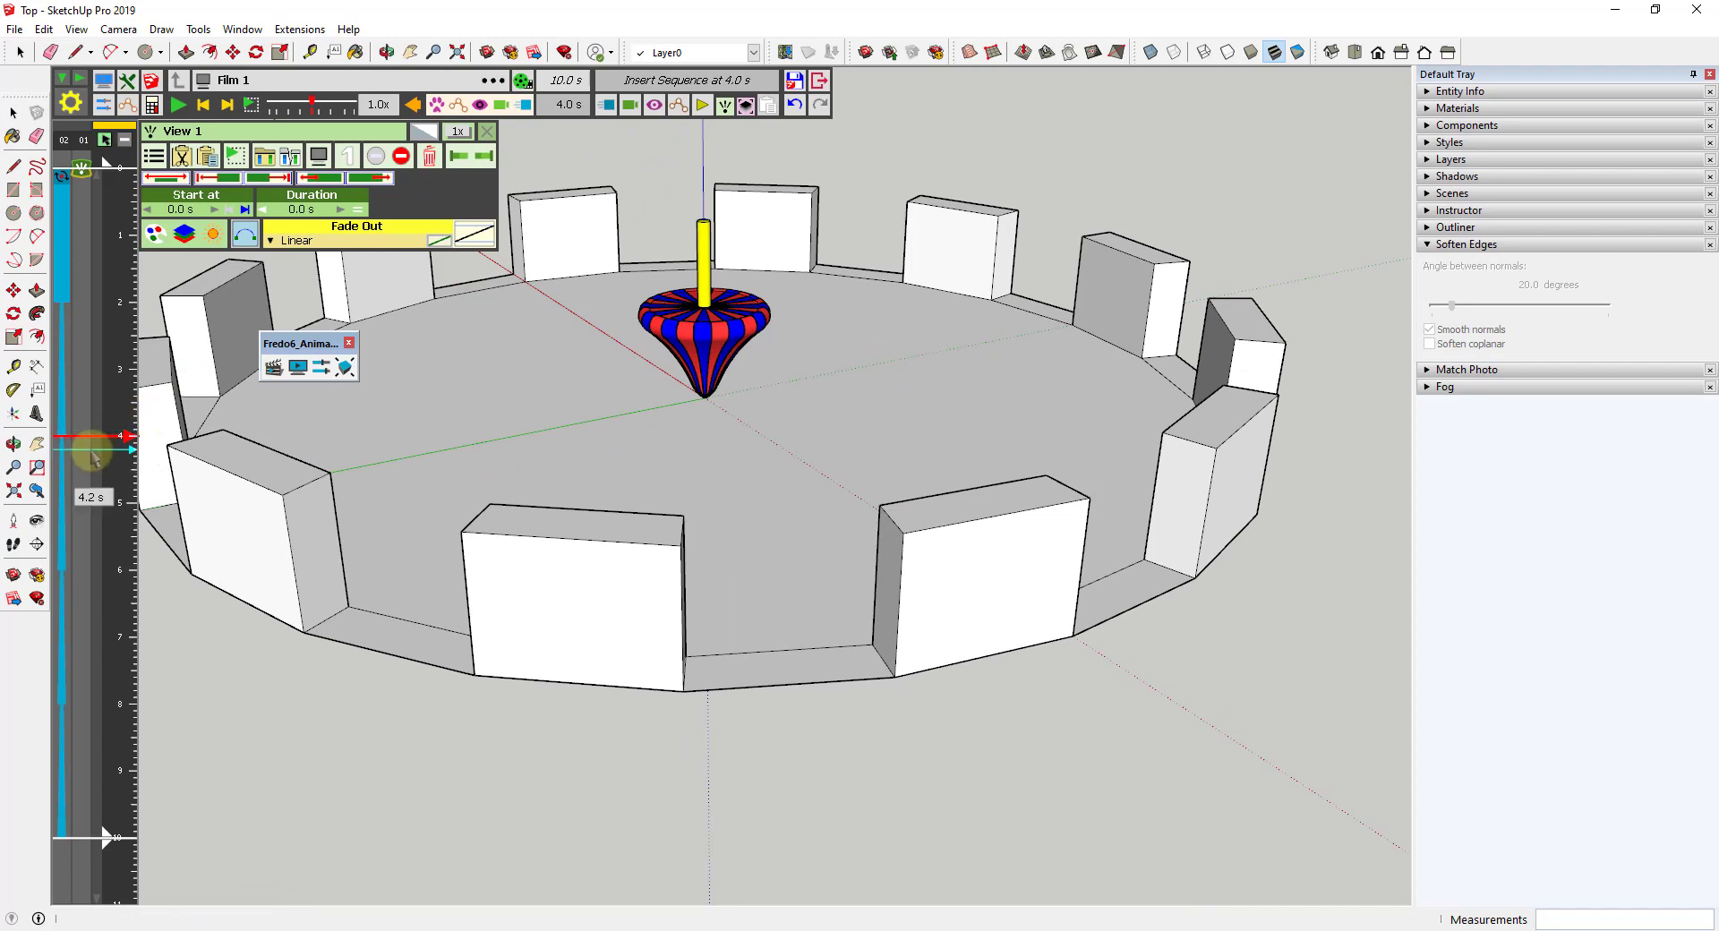
pyautogui.click(630, 107)
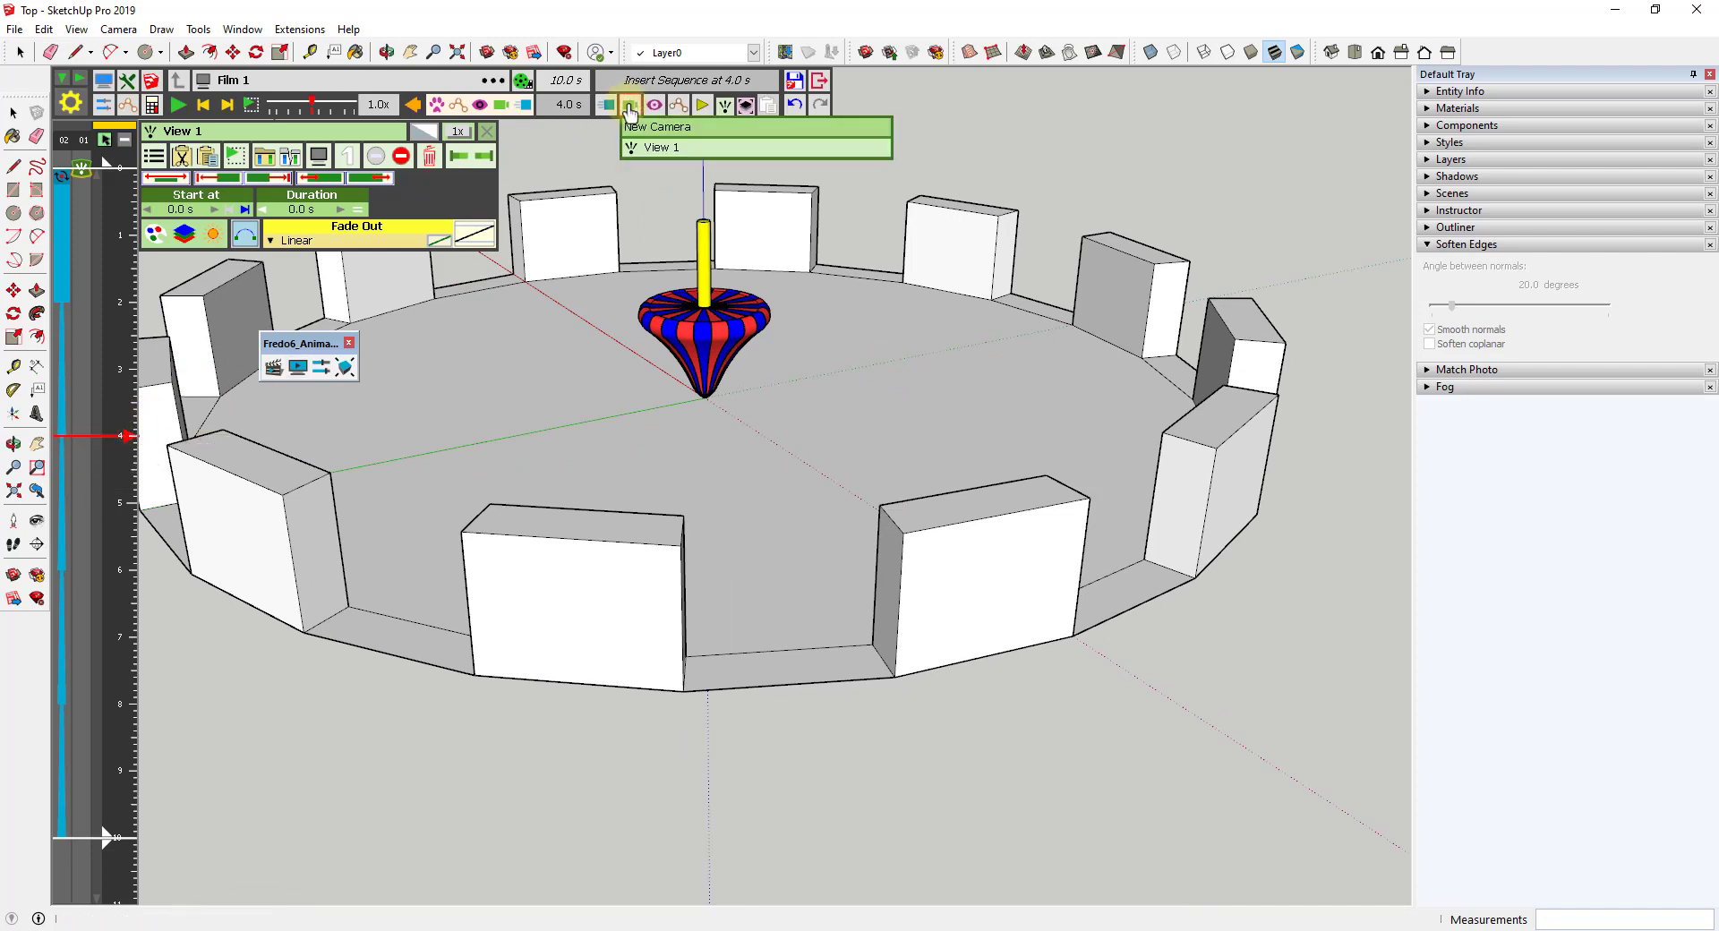
pyautogui.click(667, 128)
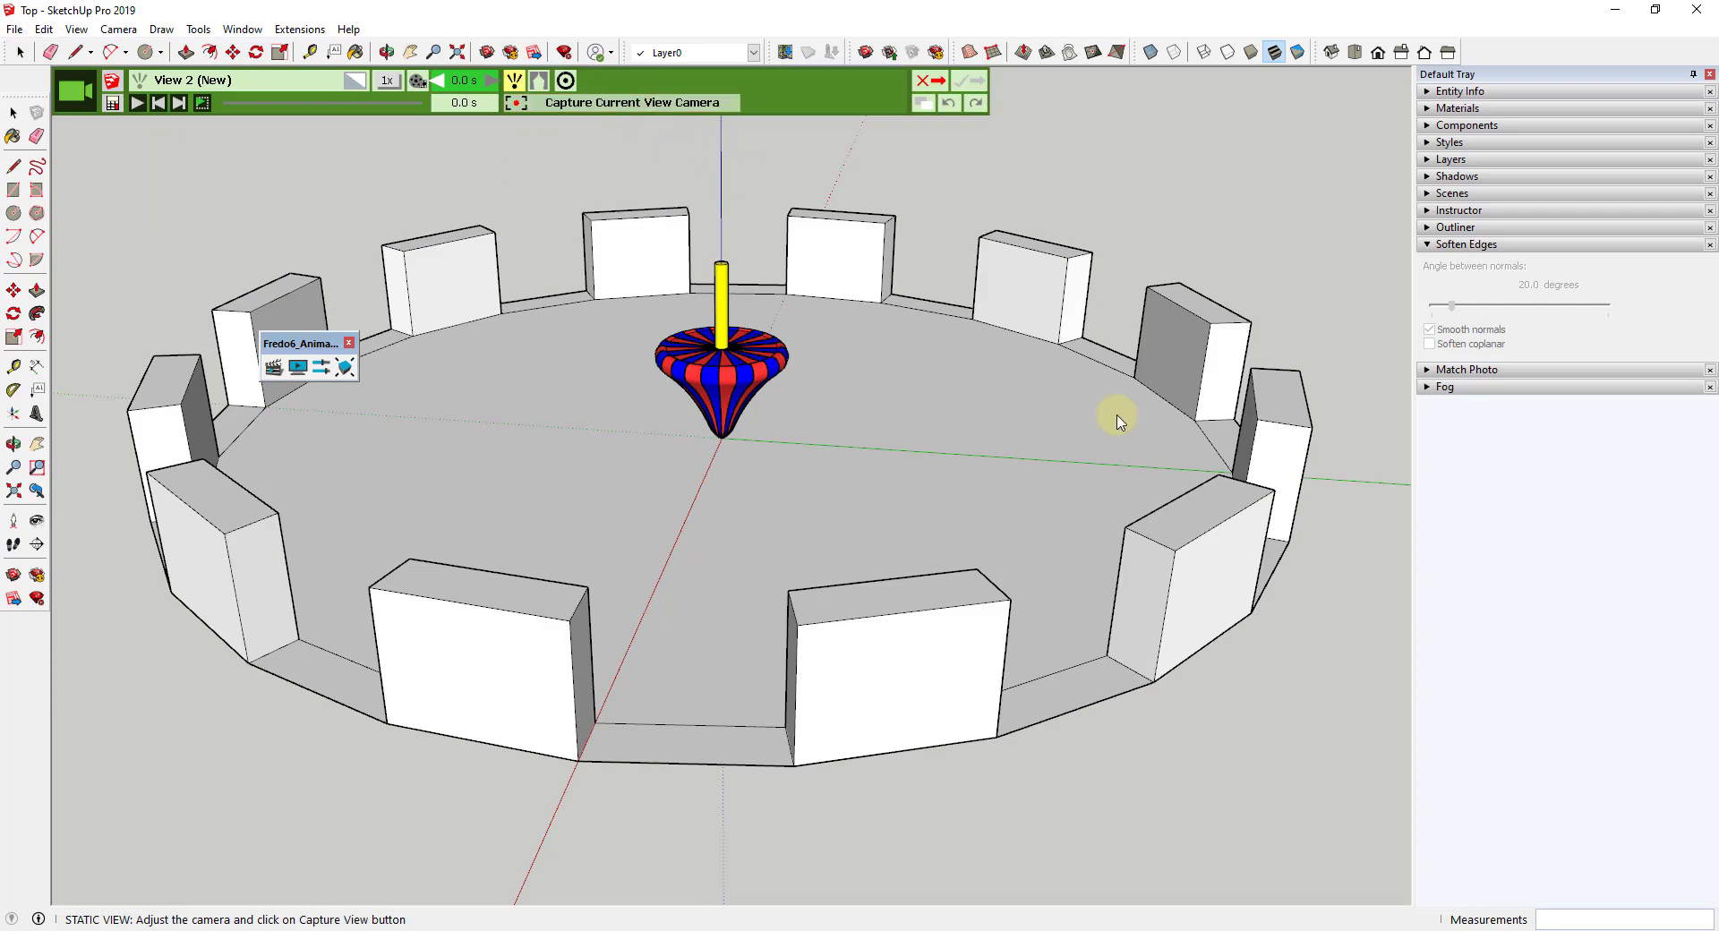
pyautogui.moveTo(1113, 410); pyautogui.dragTo(688, 188, button='middle')
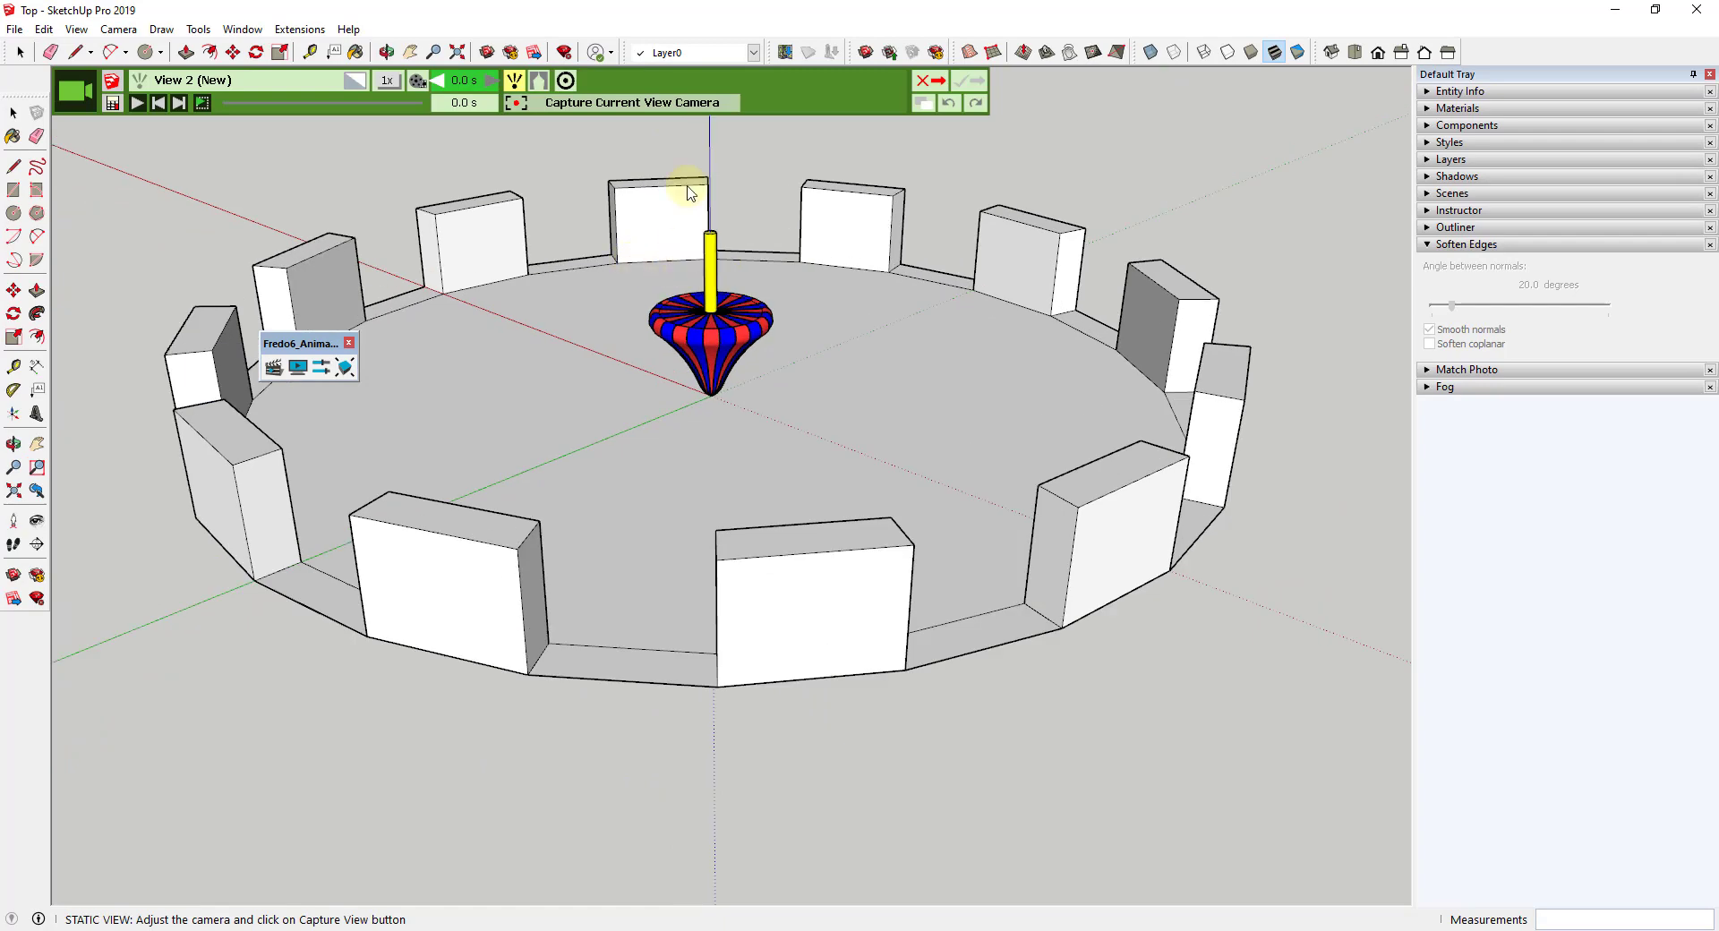
pyautogui.click(631, 104)
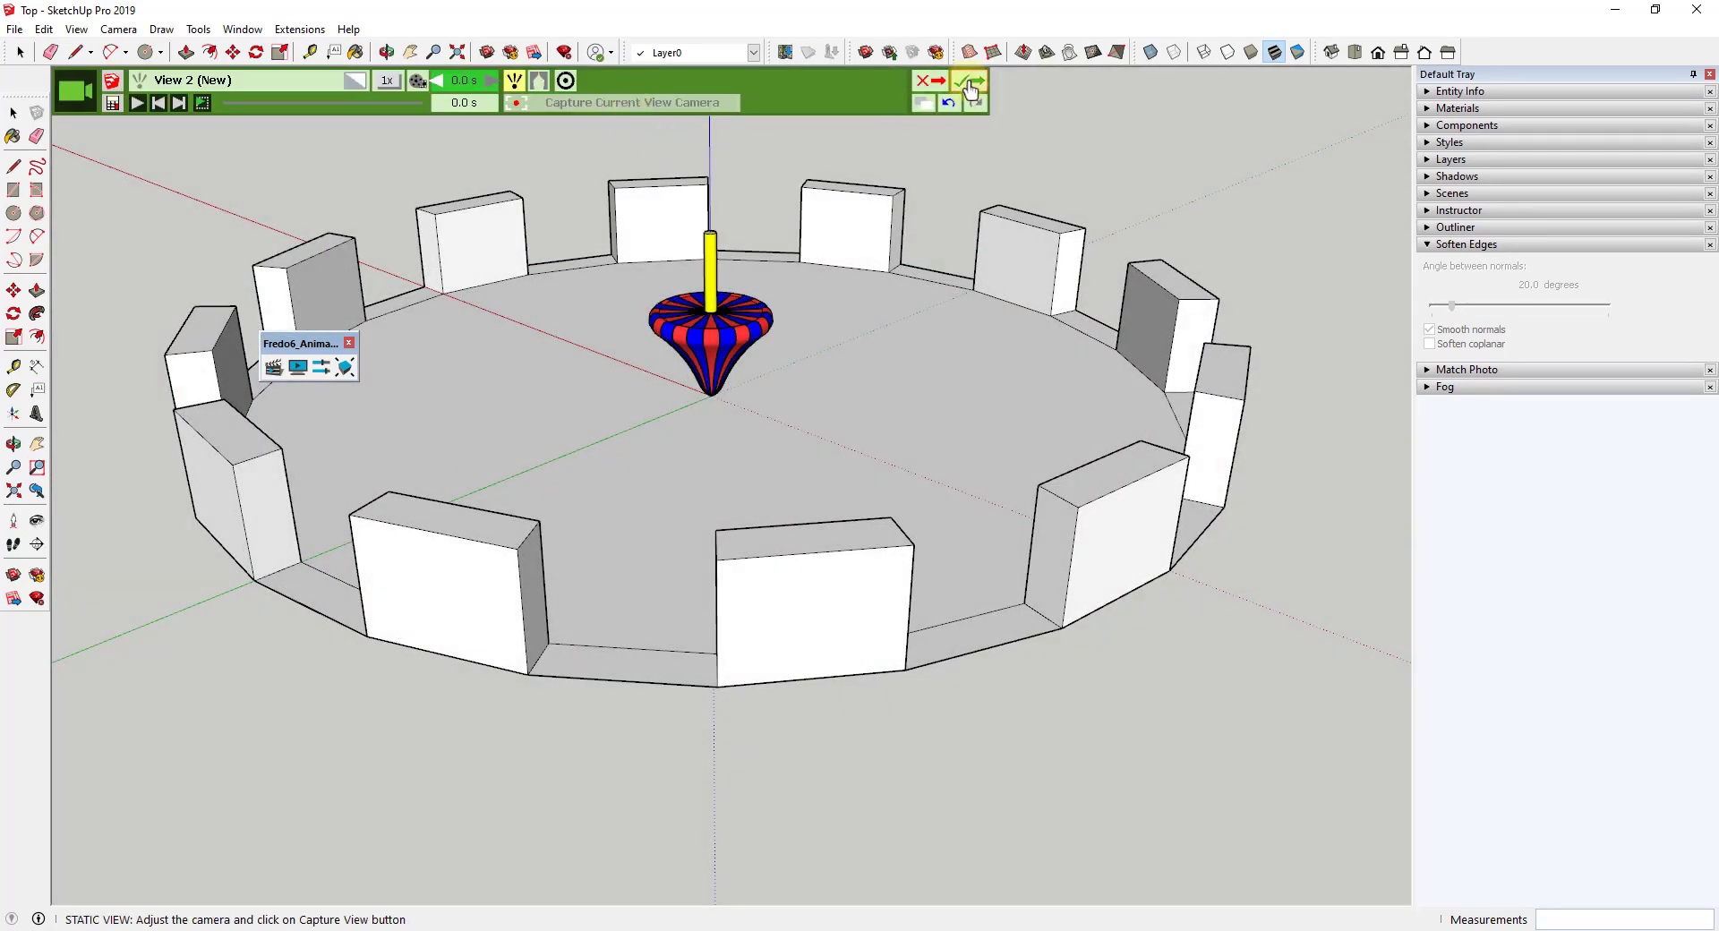
pyautogui.click(967, 83)
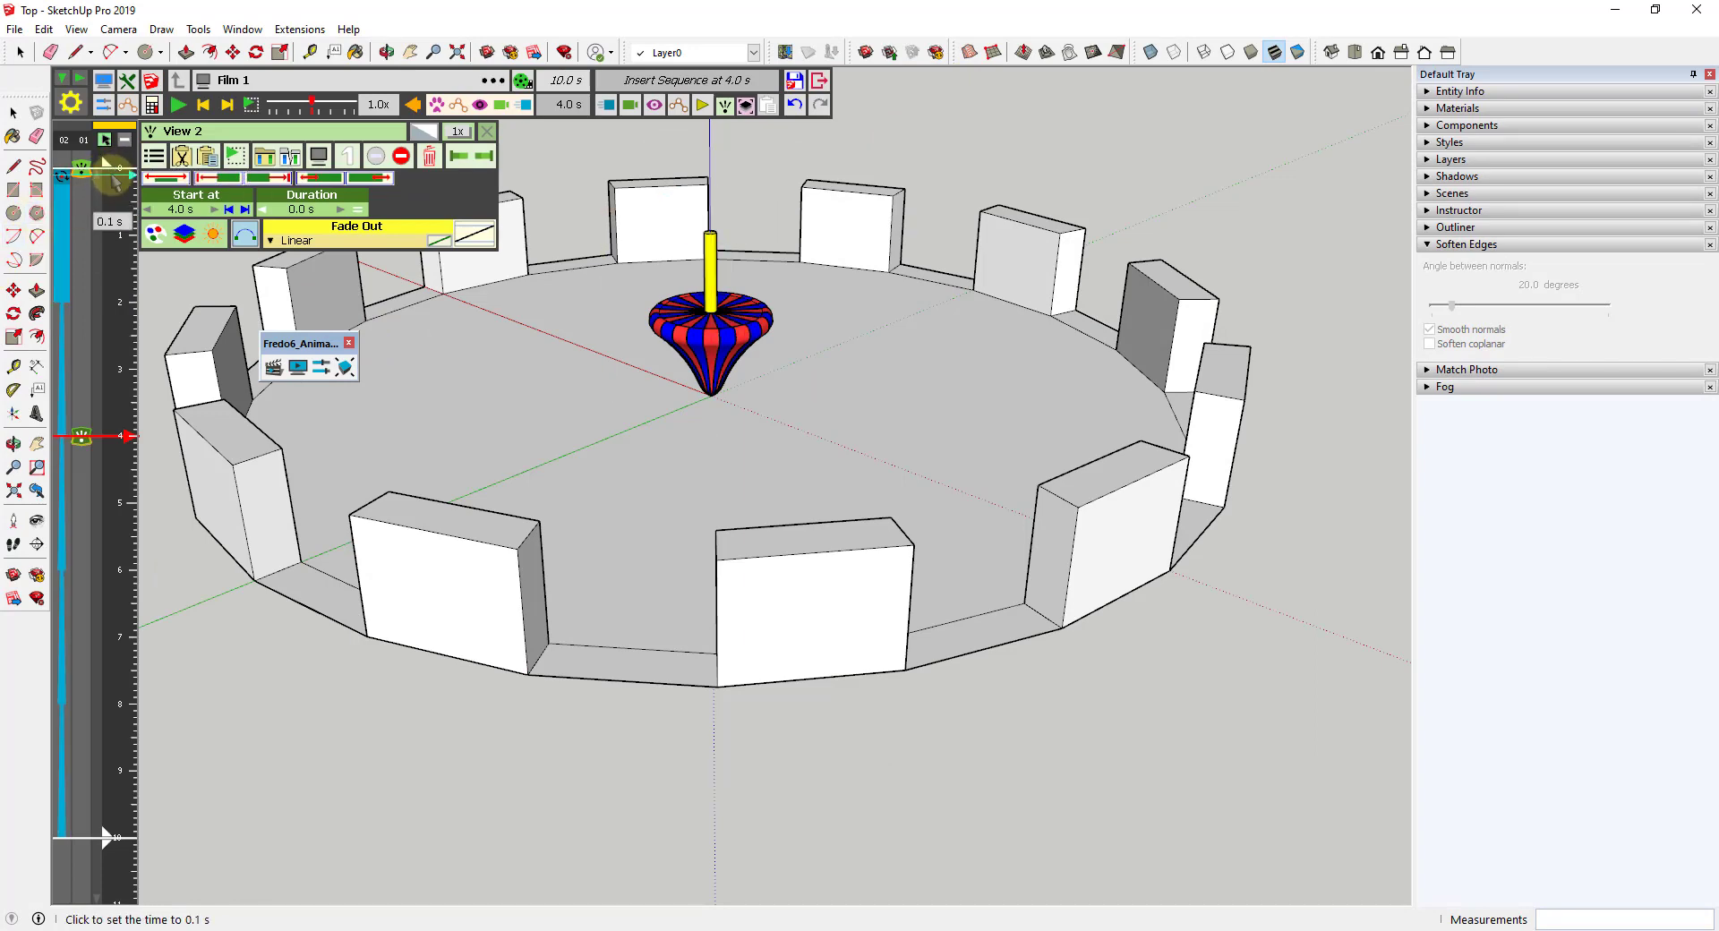
pyautogui.click(111, 175)
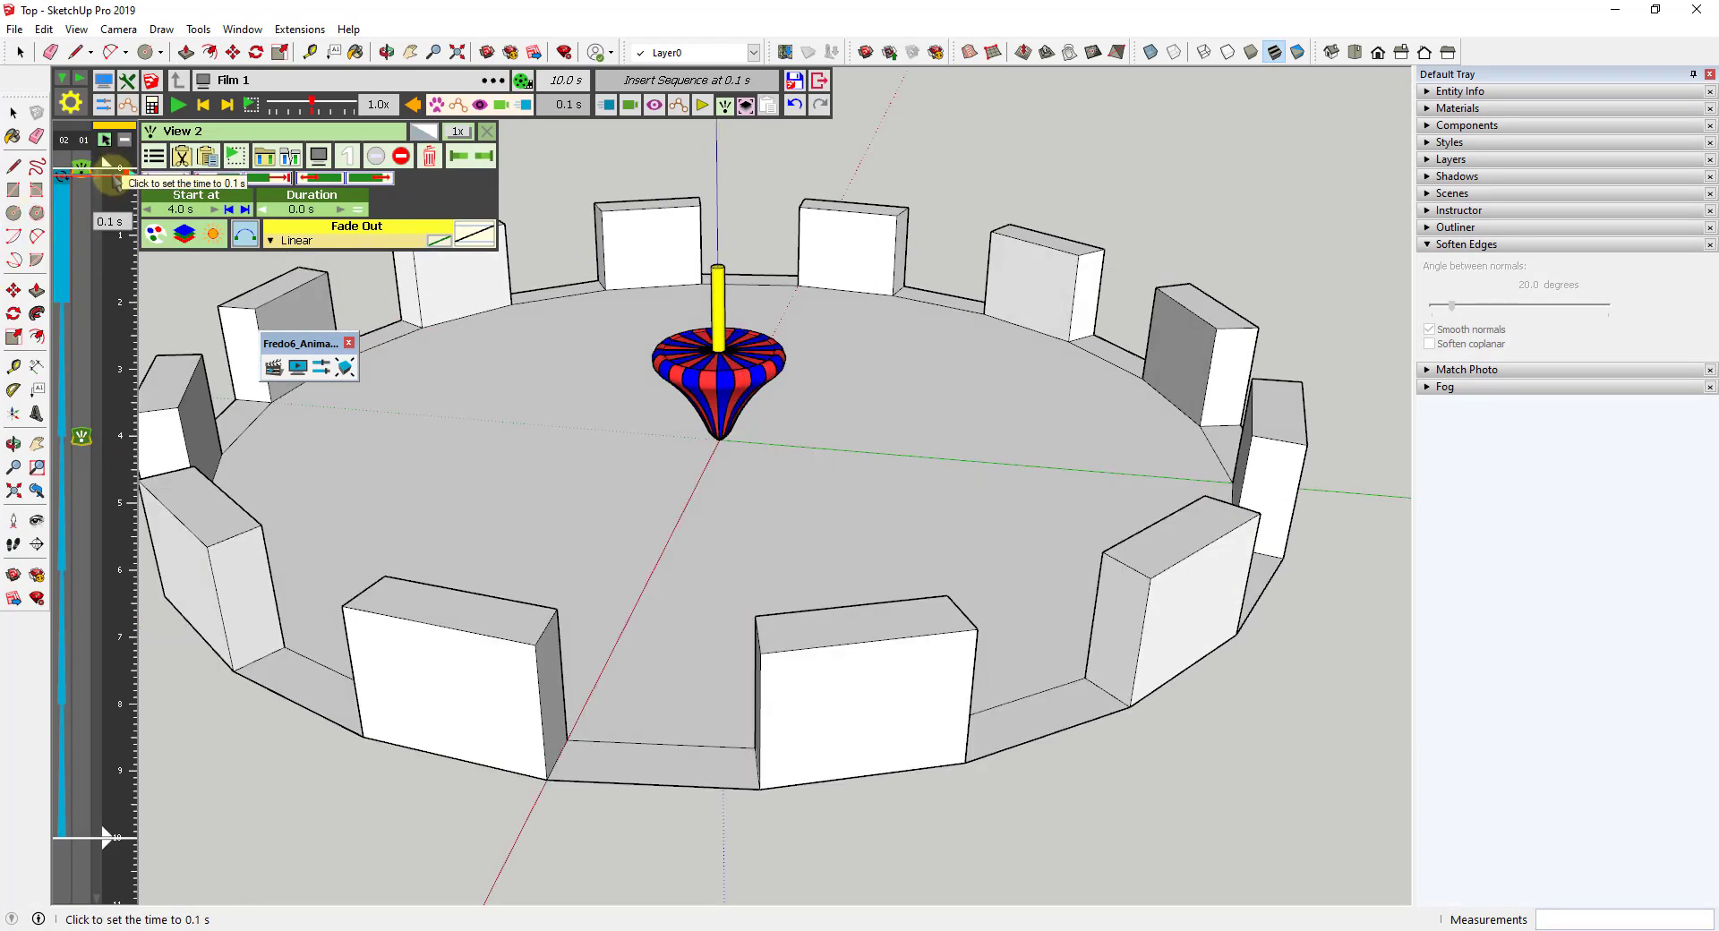
pyautogui.click(179, 106)
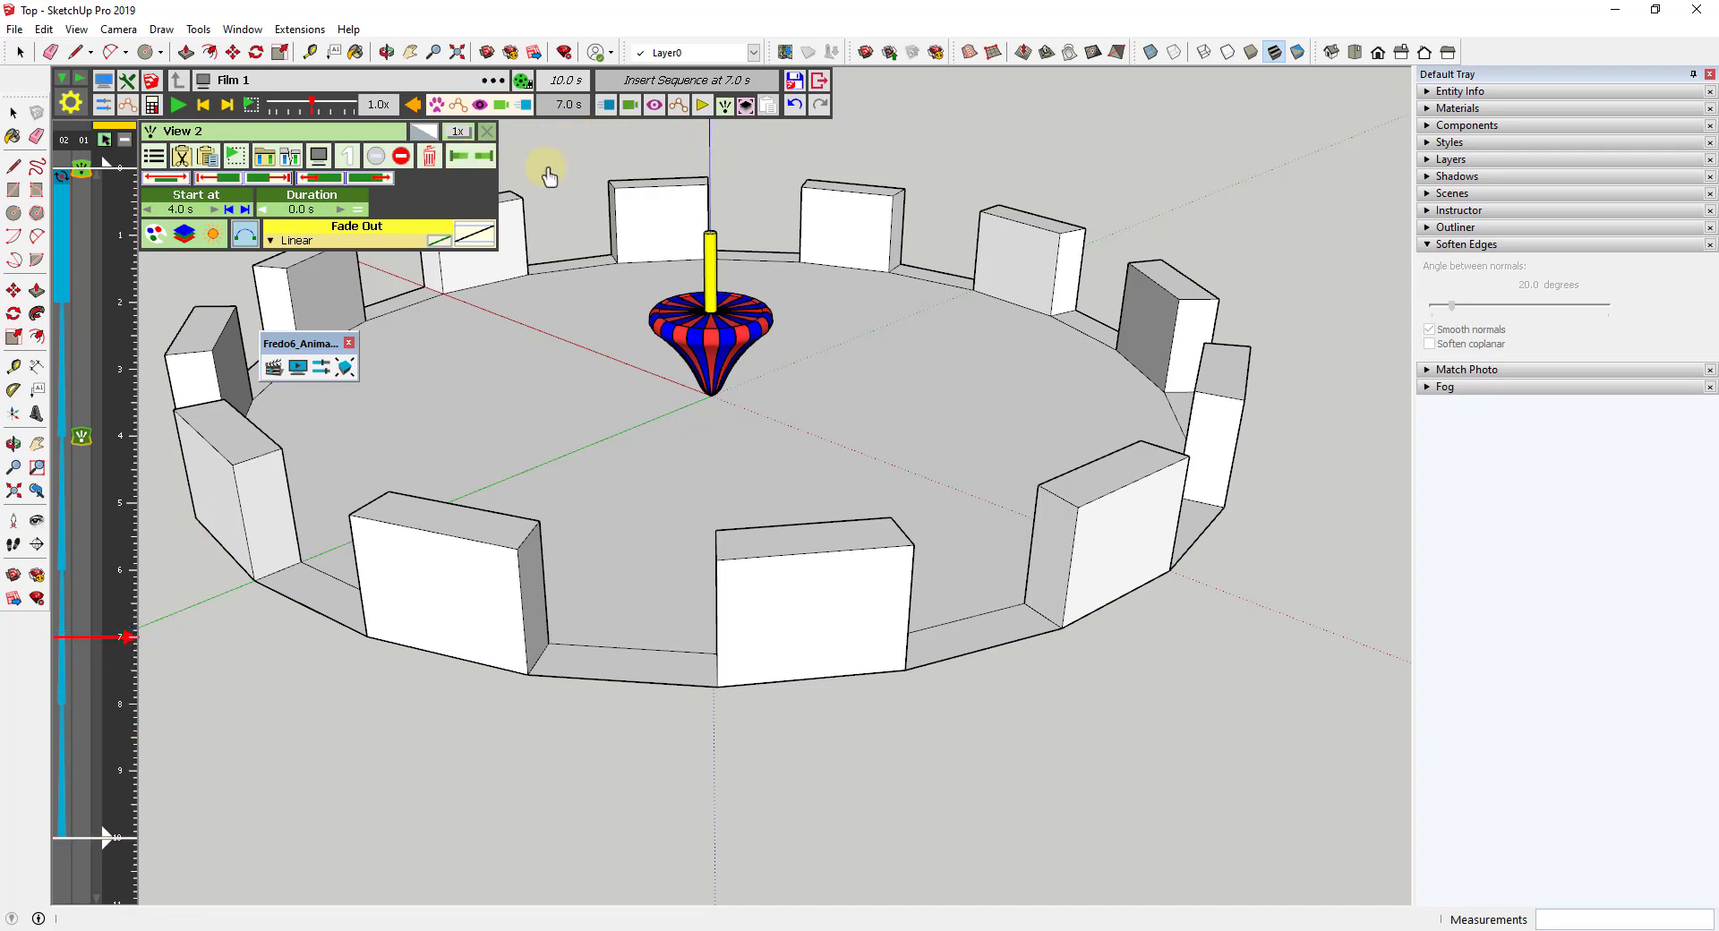
# - Add a static camera view at 7.0 s with the arena rotated further around, and replay the film from its start
pyautogui.click(633, 116)
pyautogui.click(656, 154)
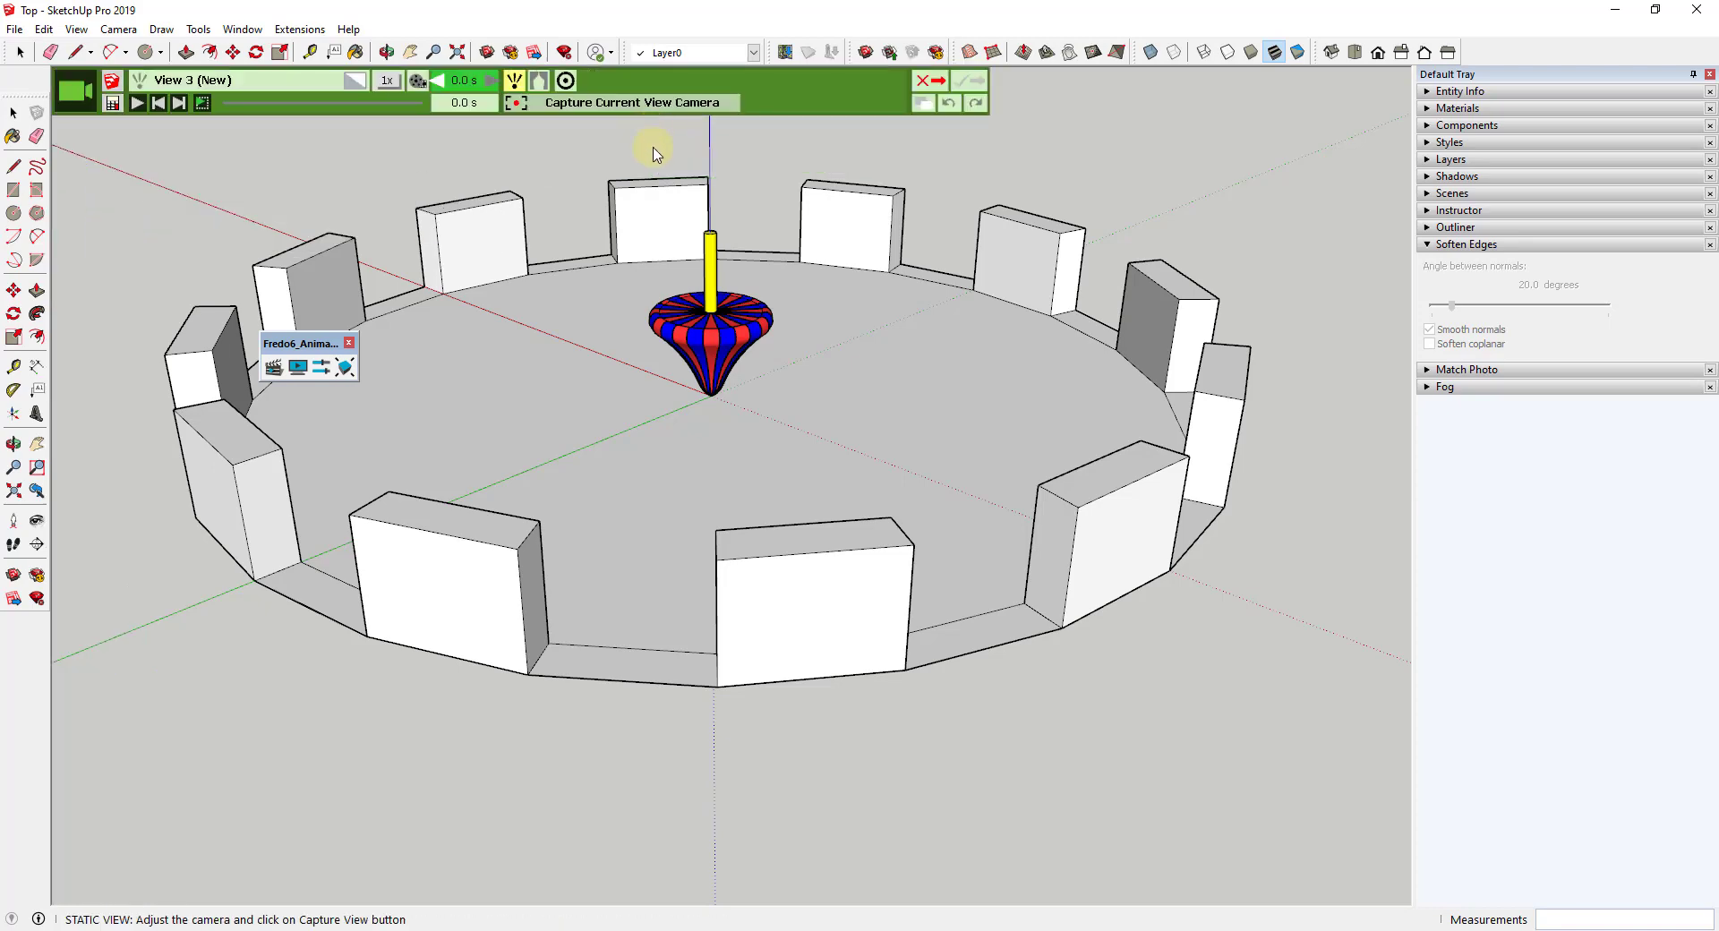
pyautogui.moveTo(1100, 448); pyautogui.dragTo(707, 417, button='middle')
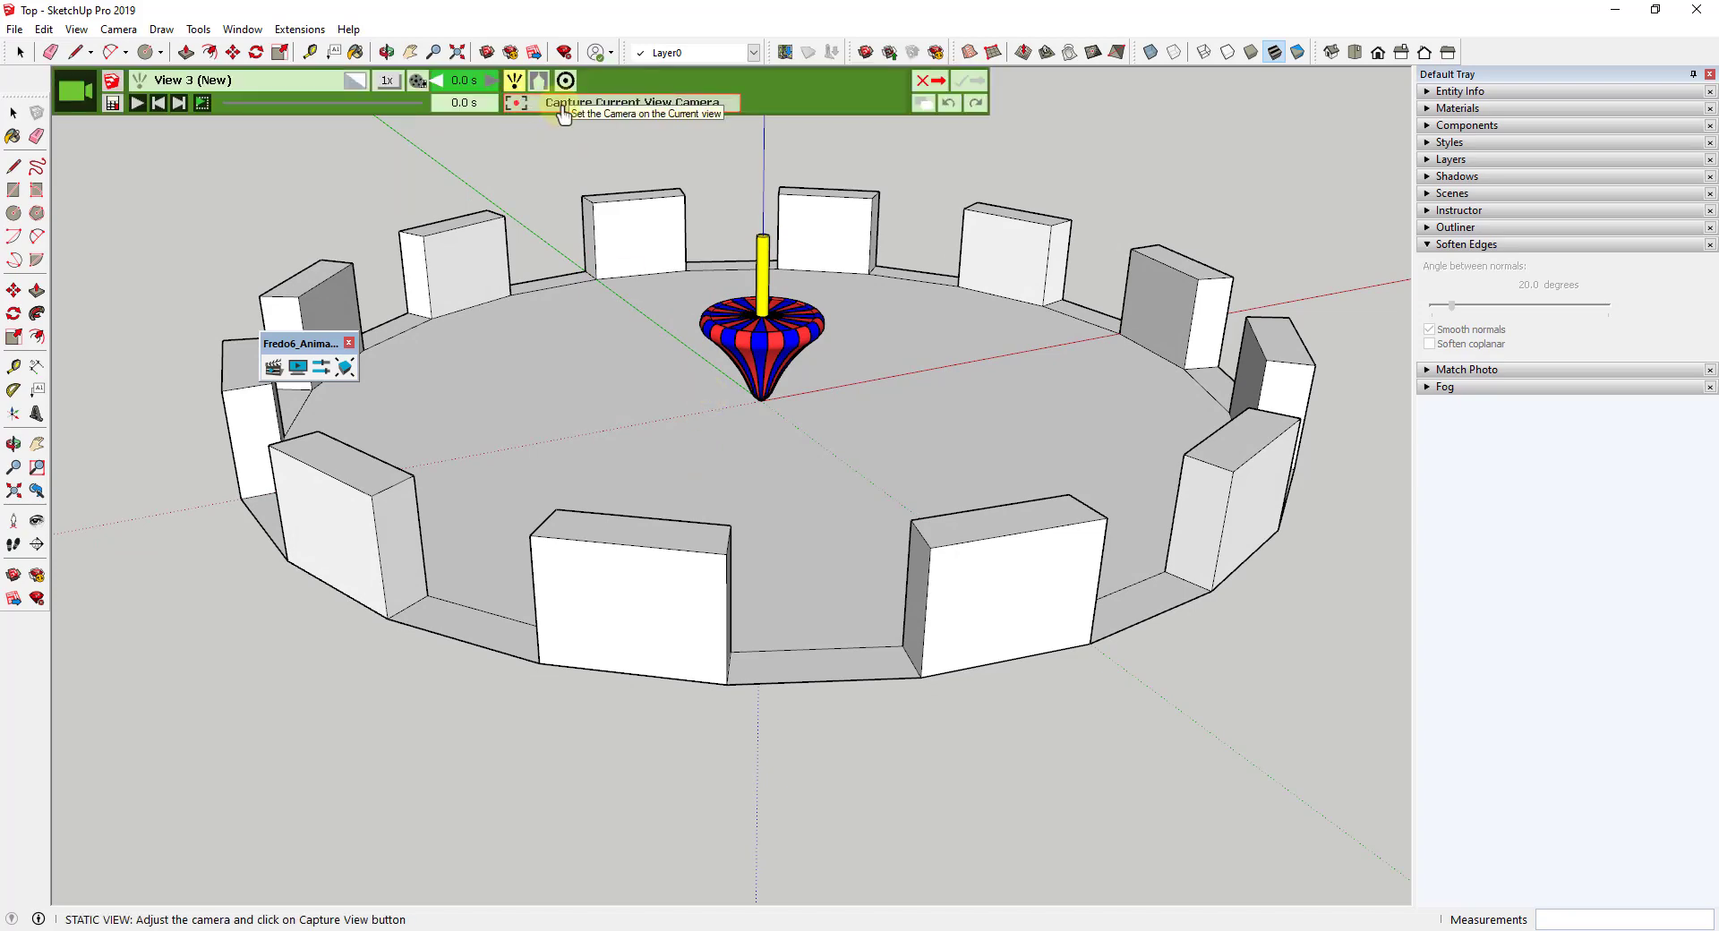
pyautogui.click(562, 107)
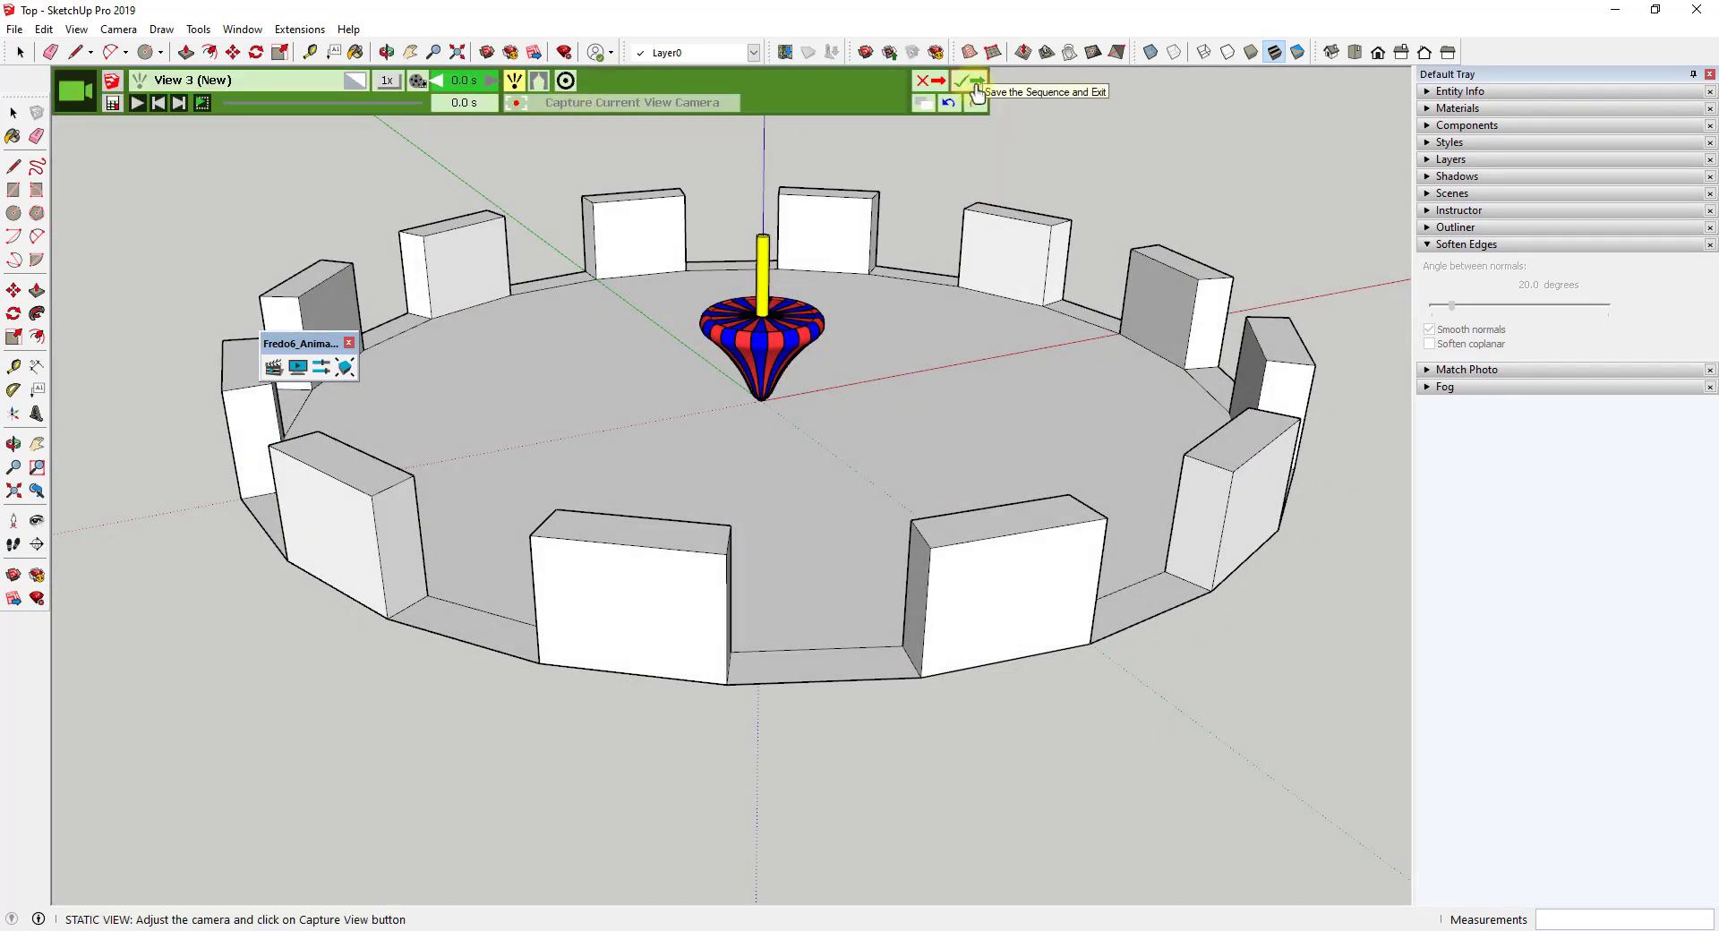
pyautogui.click(976, 93)
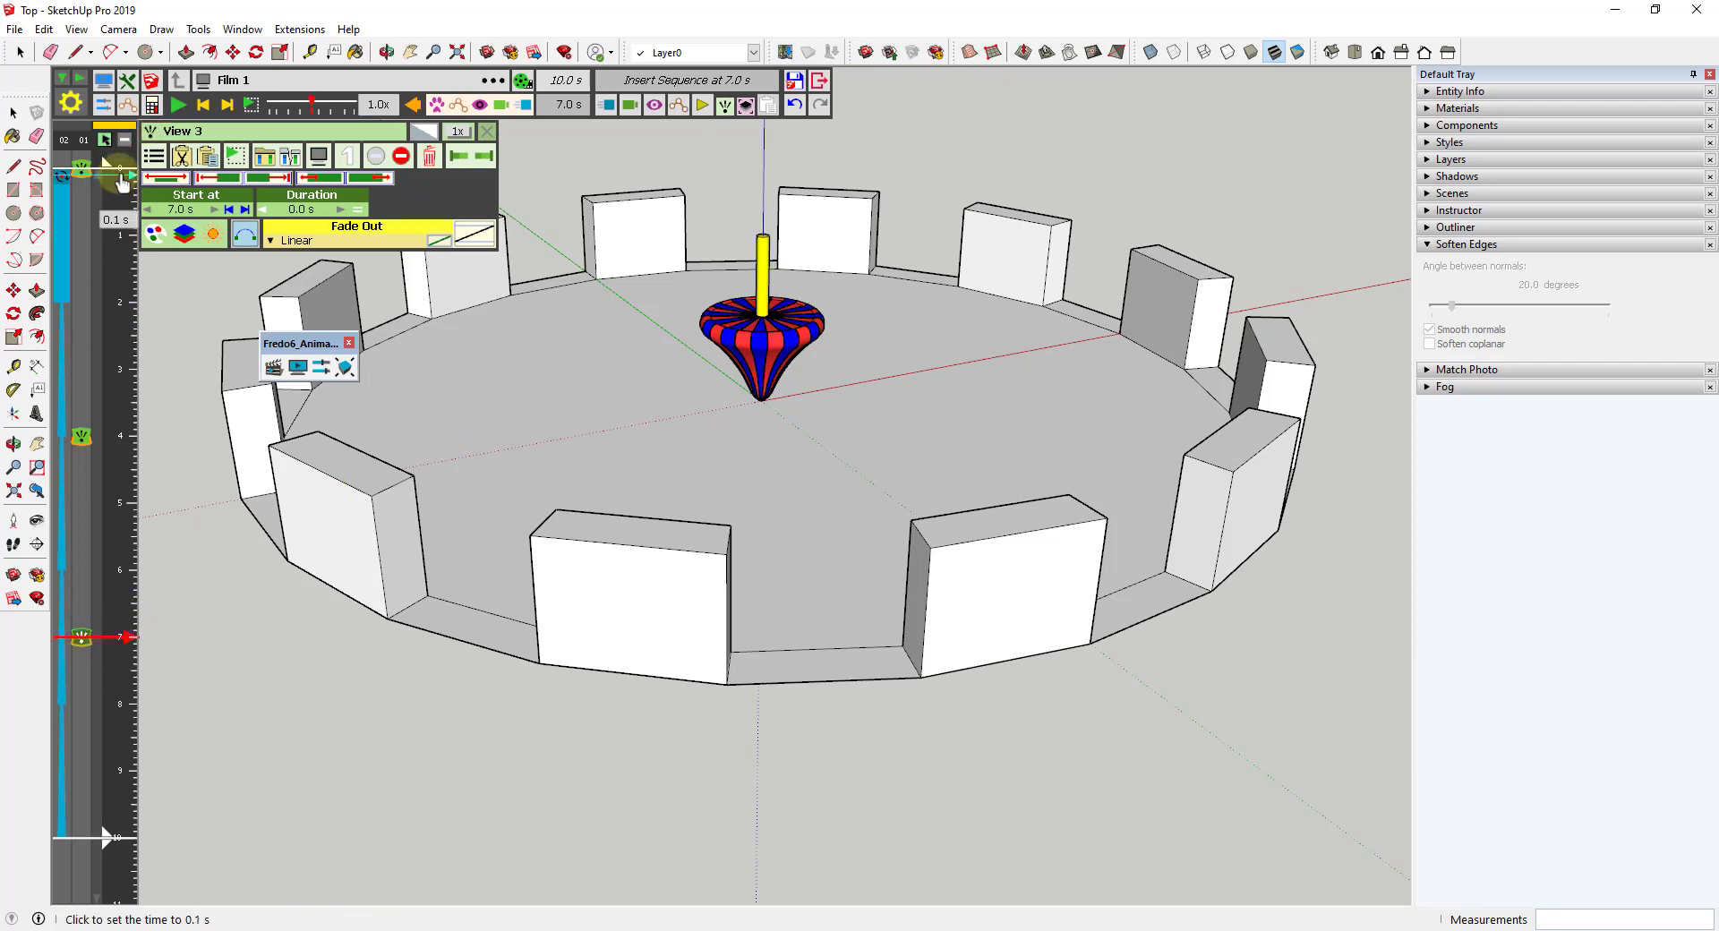
pyautogui.click(121, 177)
pyautogui.click(180, 107)
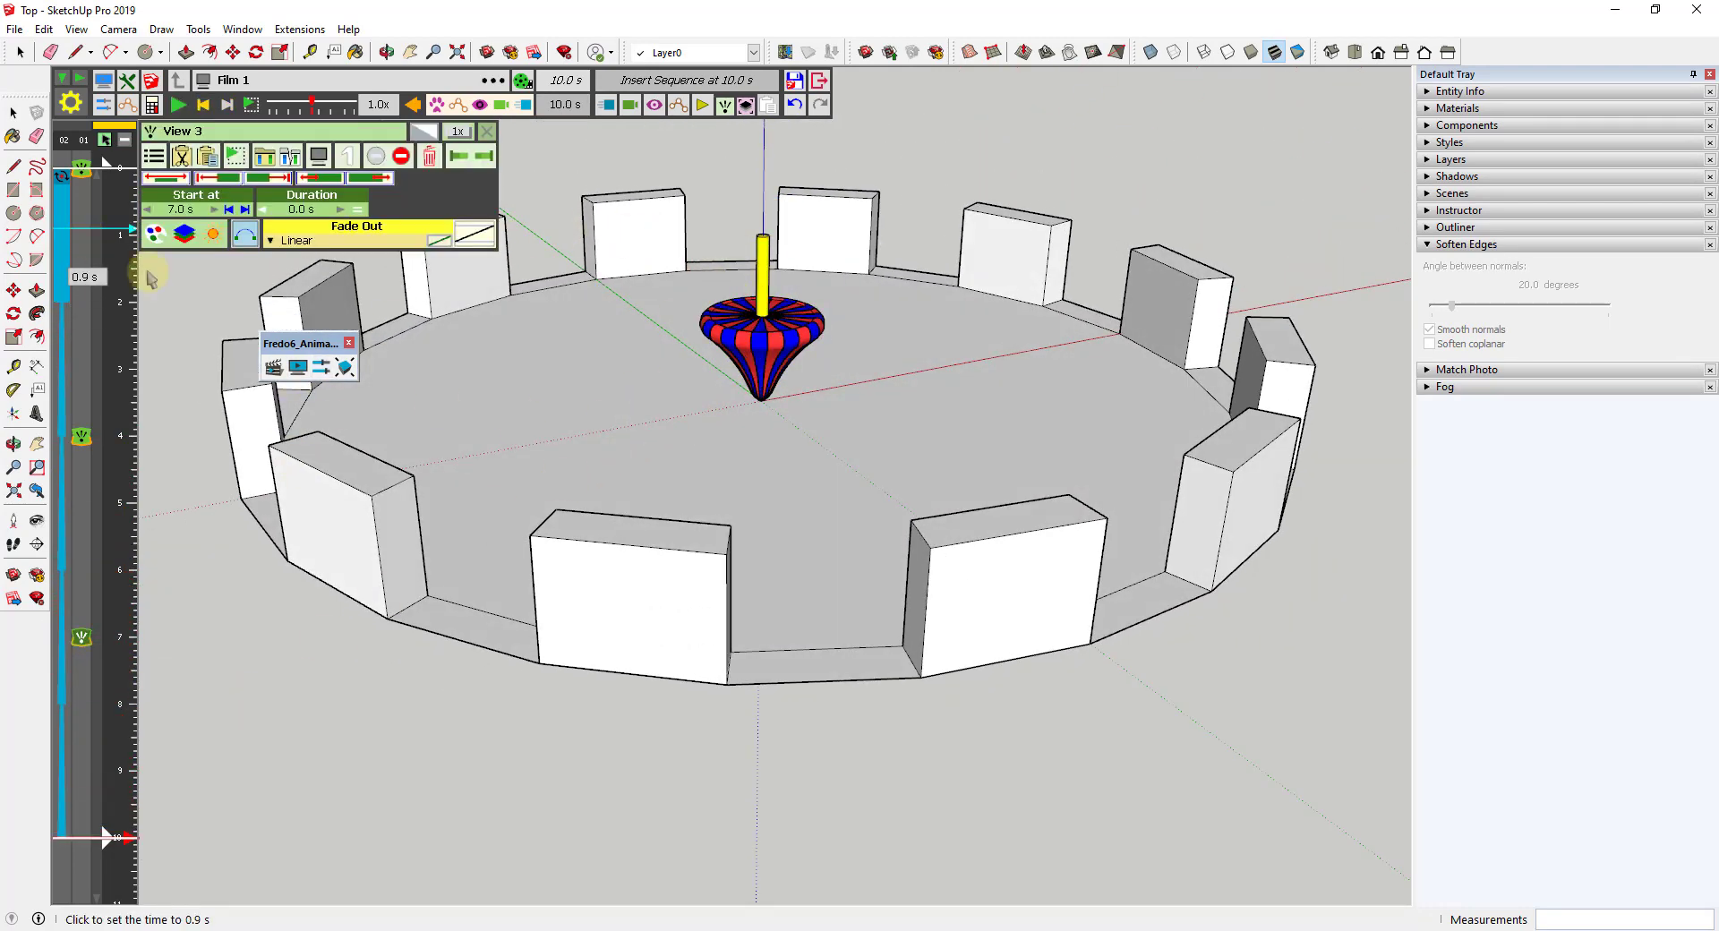
# - Copy the opening camera view to 10.0 s so the film ends on its starting view, and play the film from 0.0 s
pyautogui.click(81, 169)
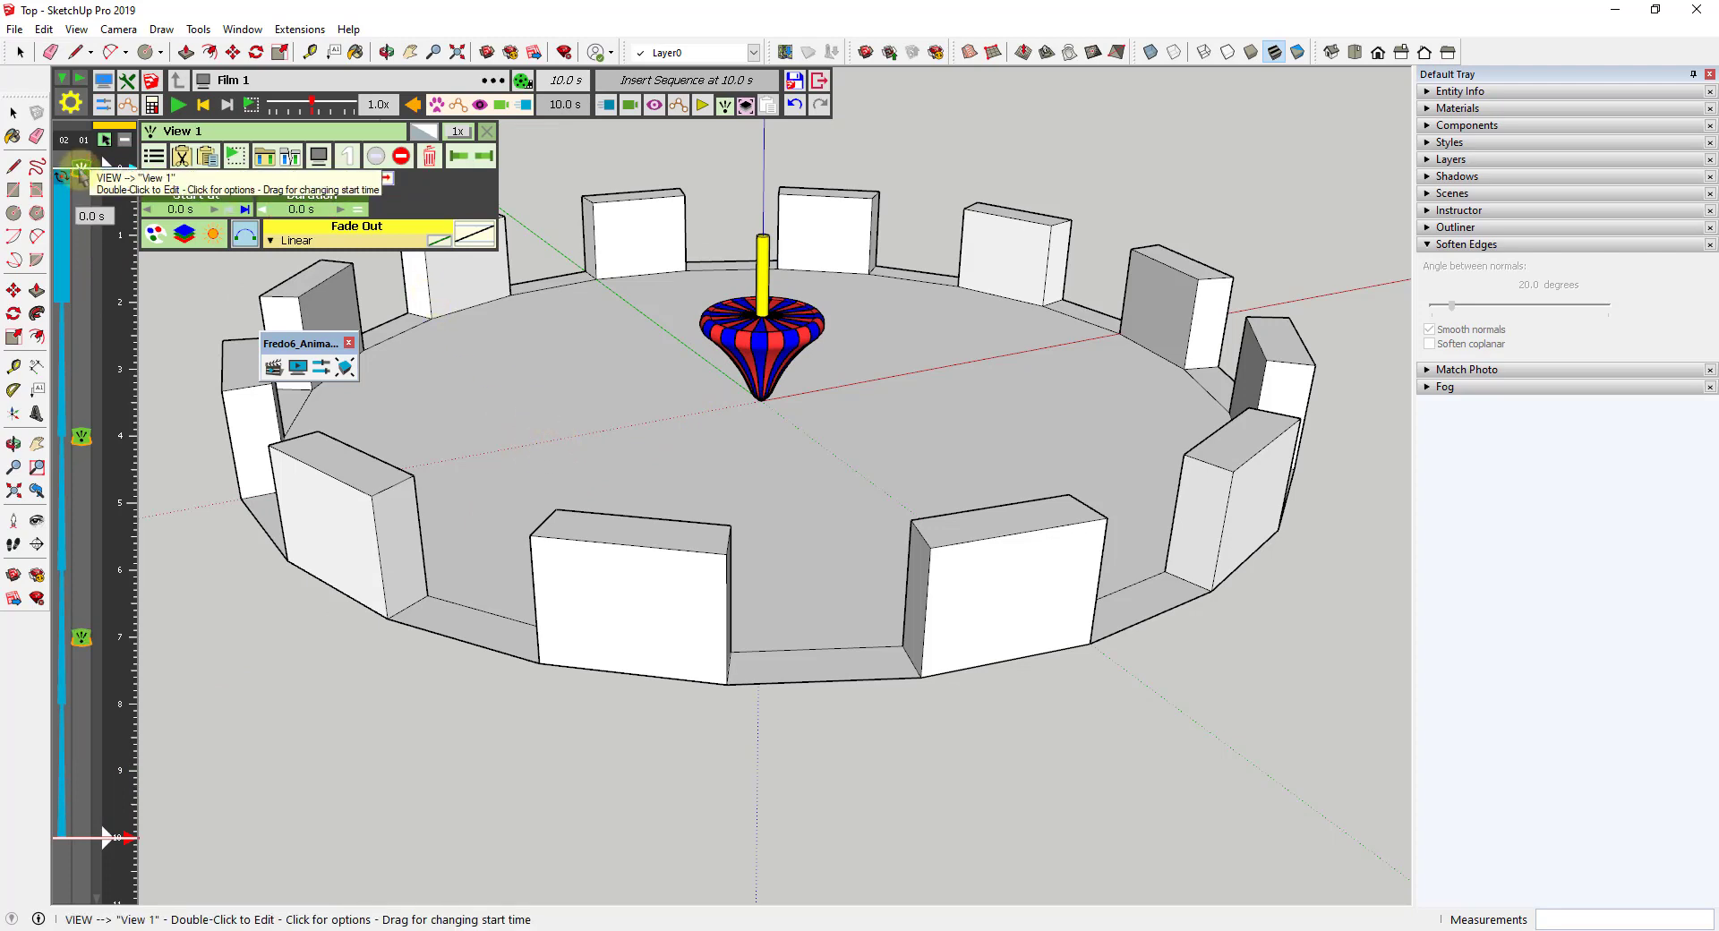
pyautogui.click(79, 177)
pyautogui.press('Escape')
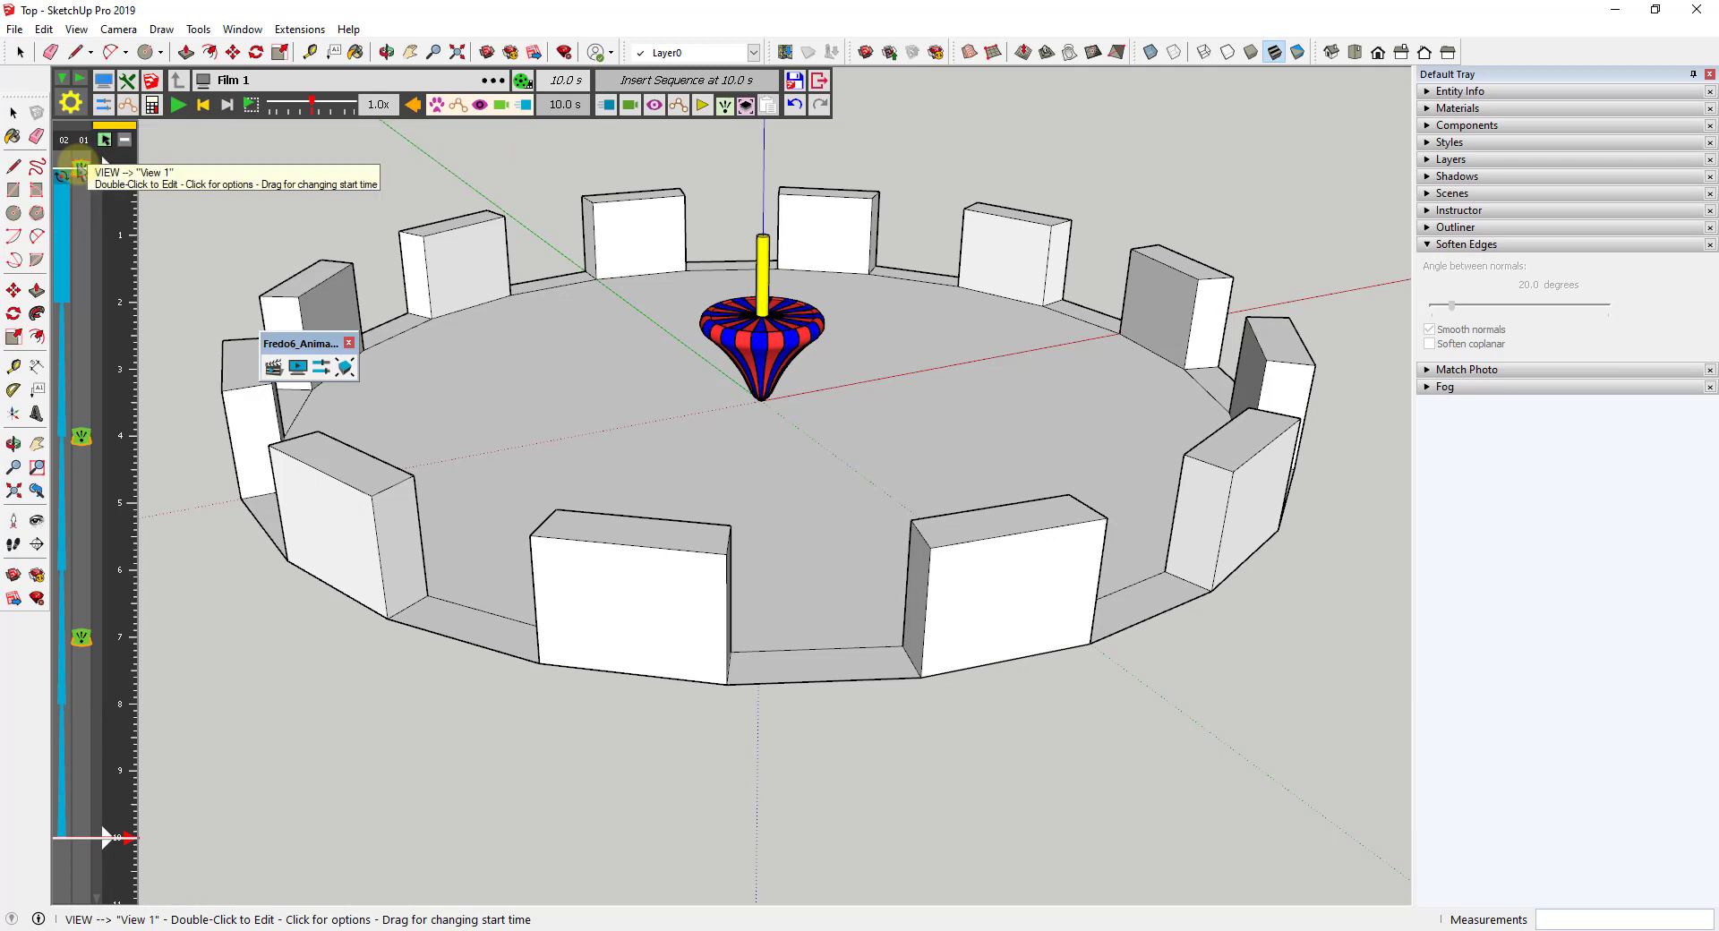
pyautogui.doubleClick(80, 168)
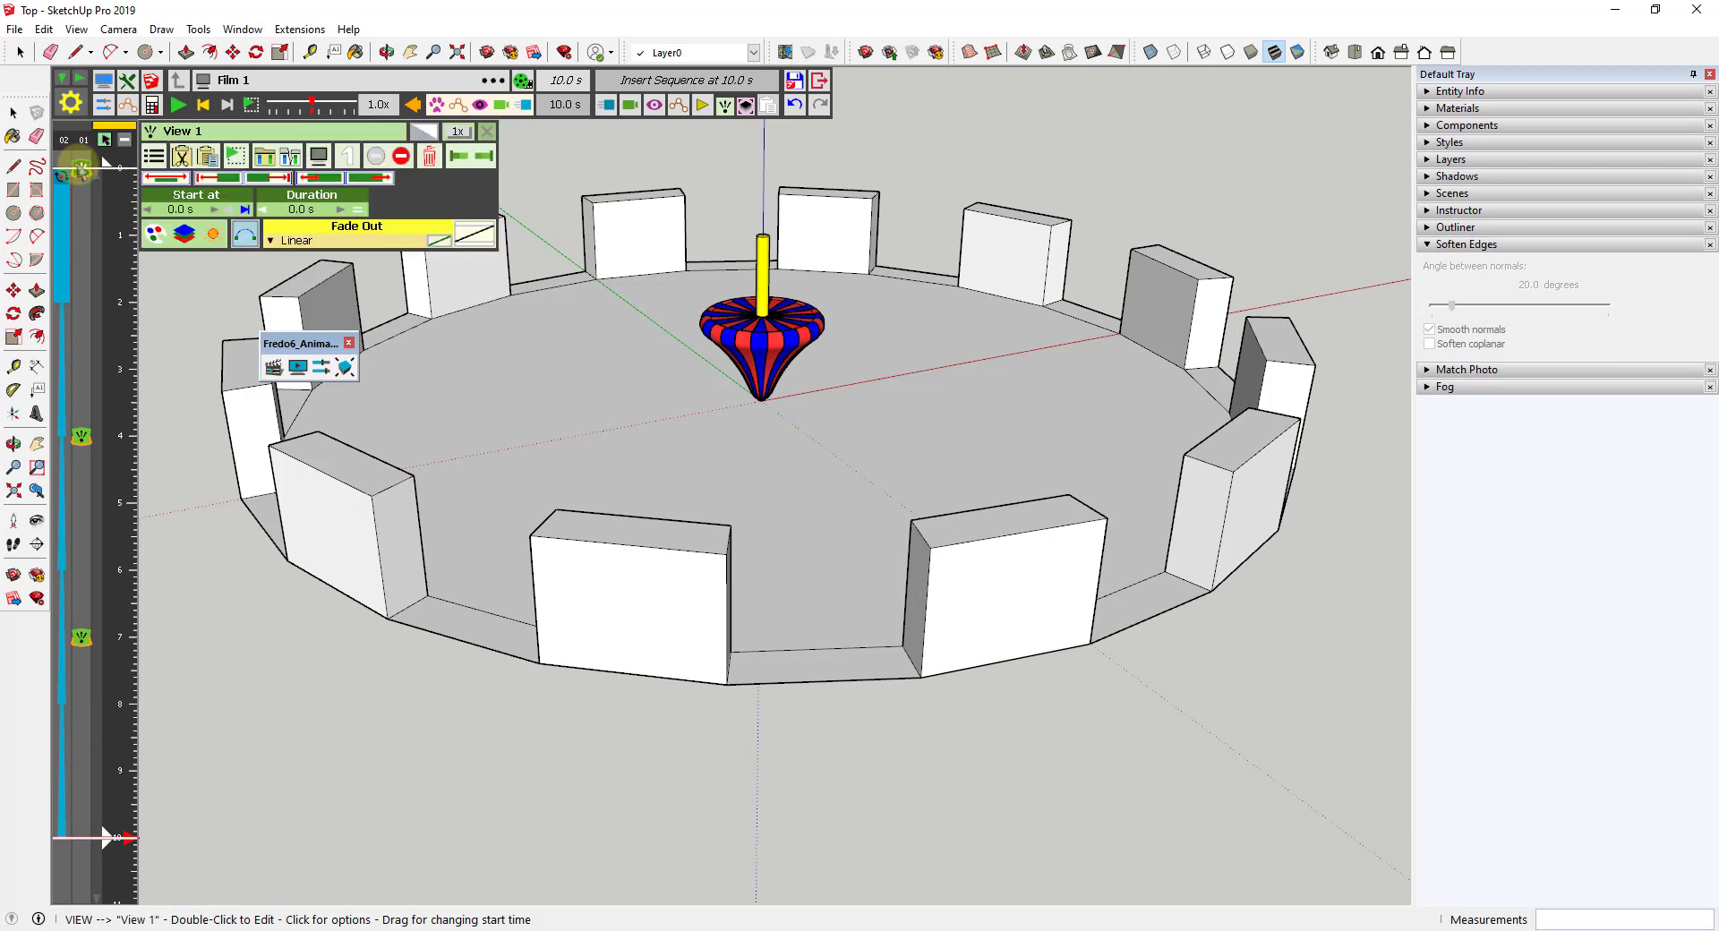
pyautogui.click(208, 161)
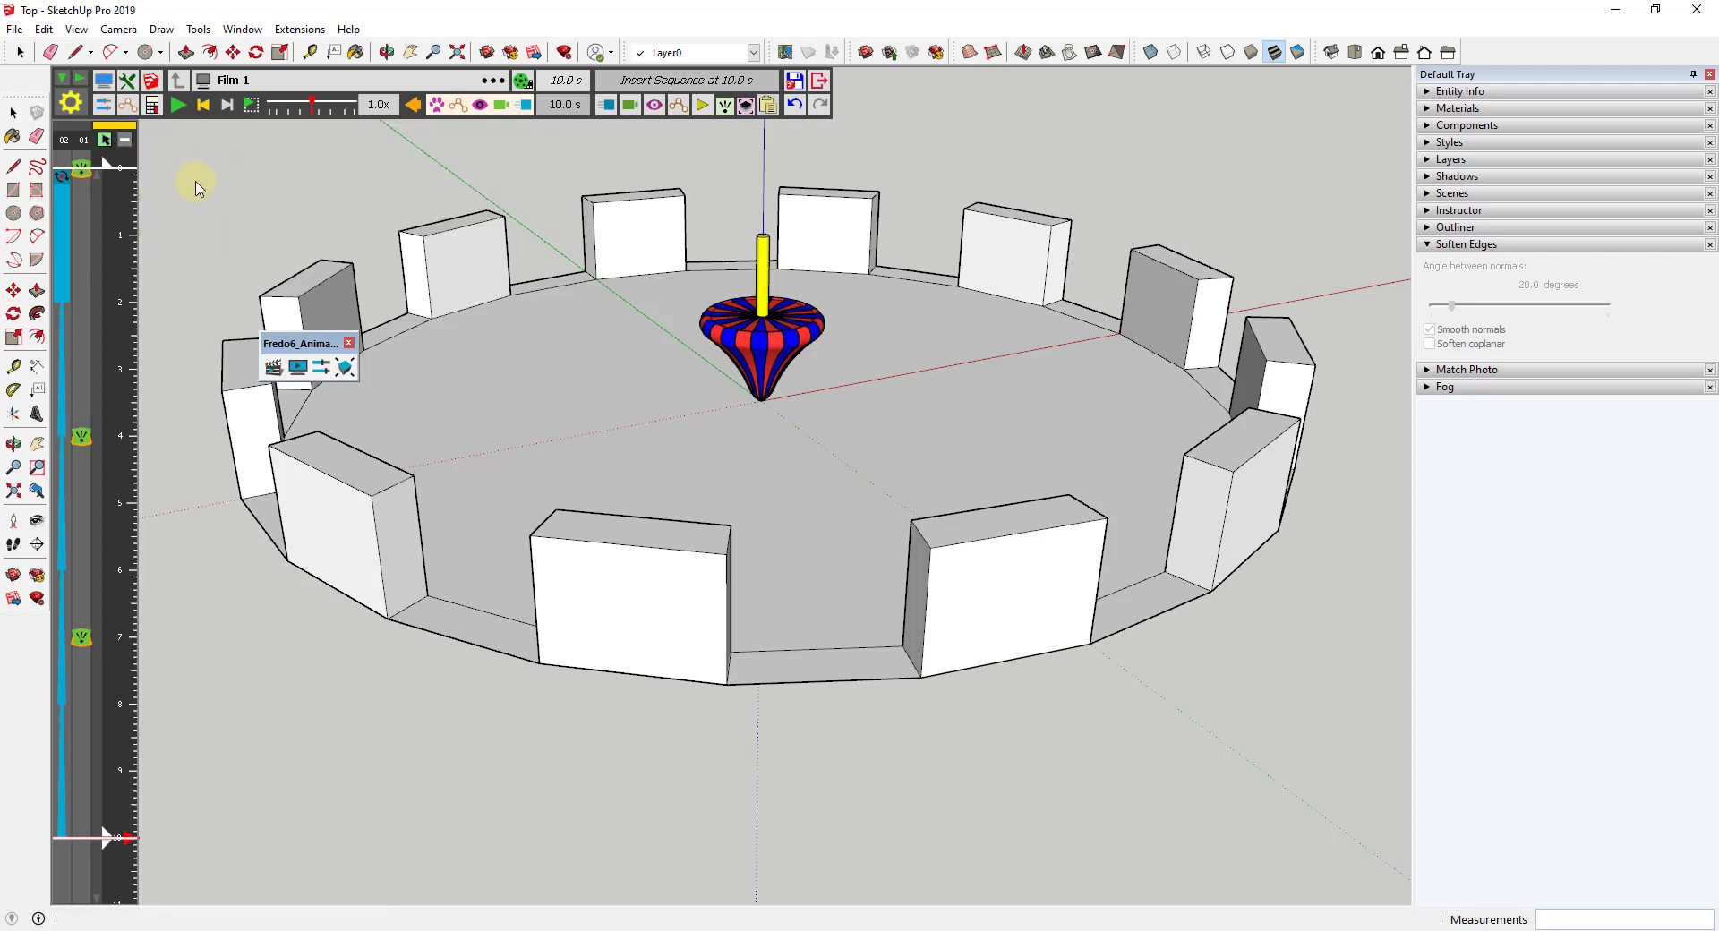
pyautogui.rightClick(82, 840)
pyautogui.click(122, 643)
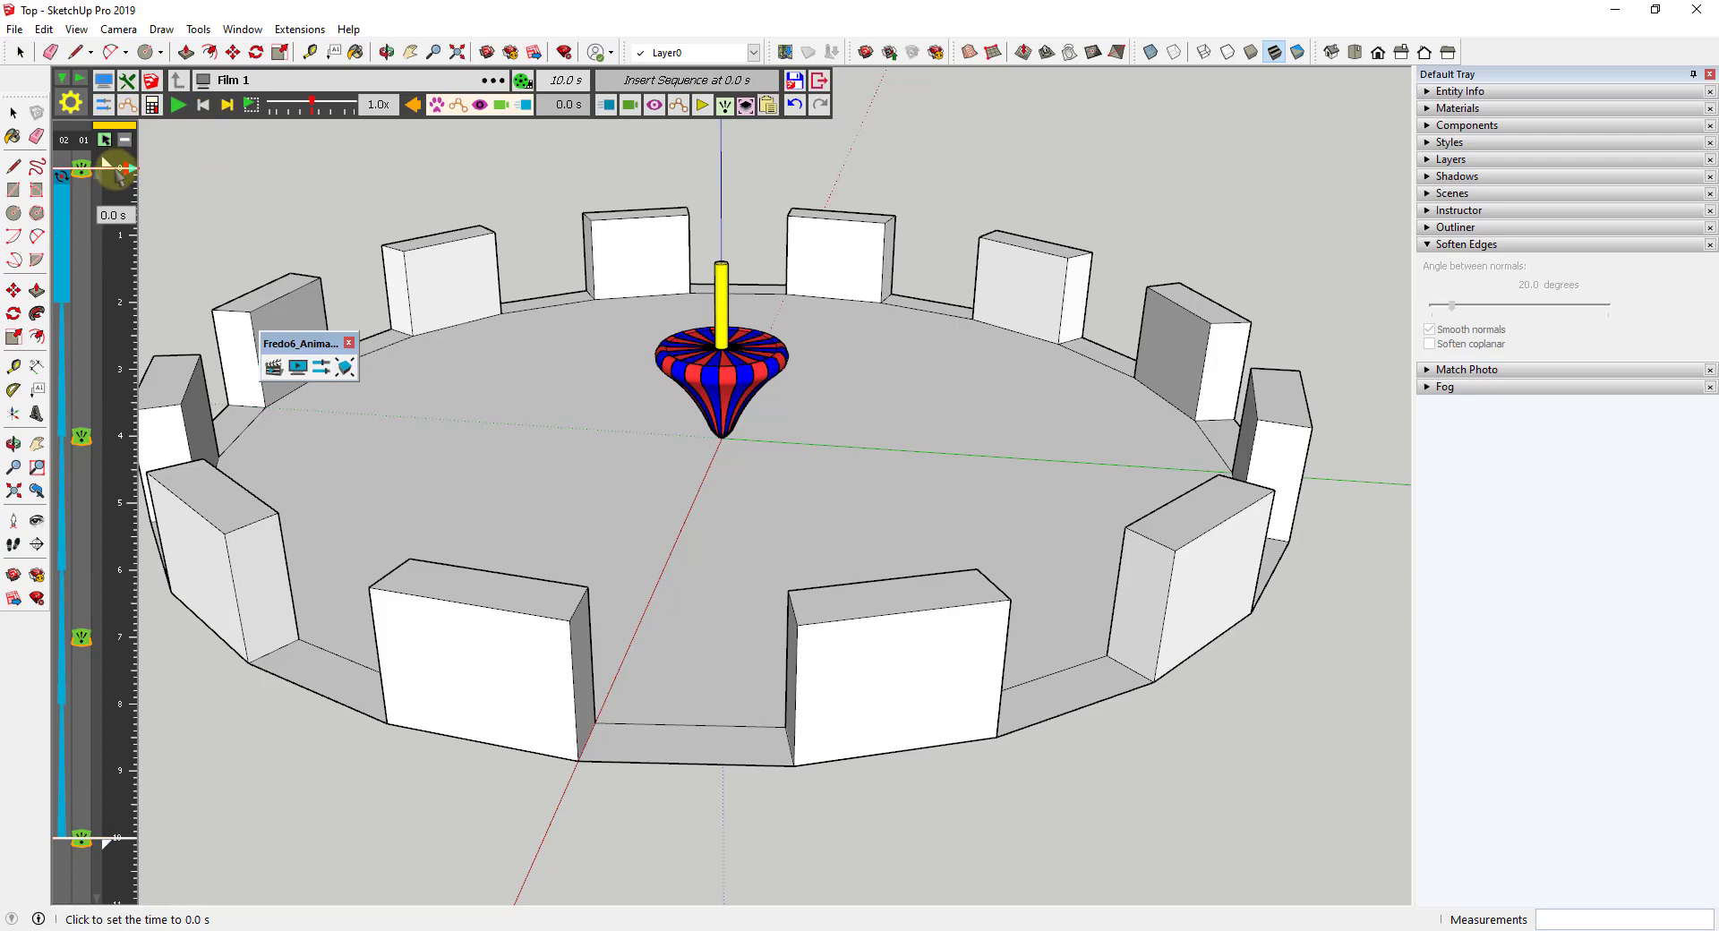
pyautogui.click(179, 106)
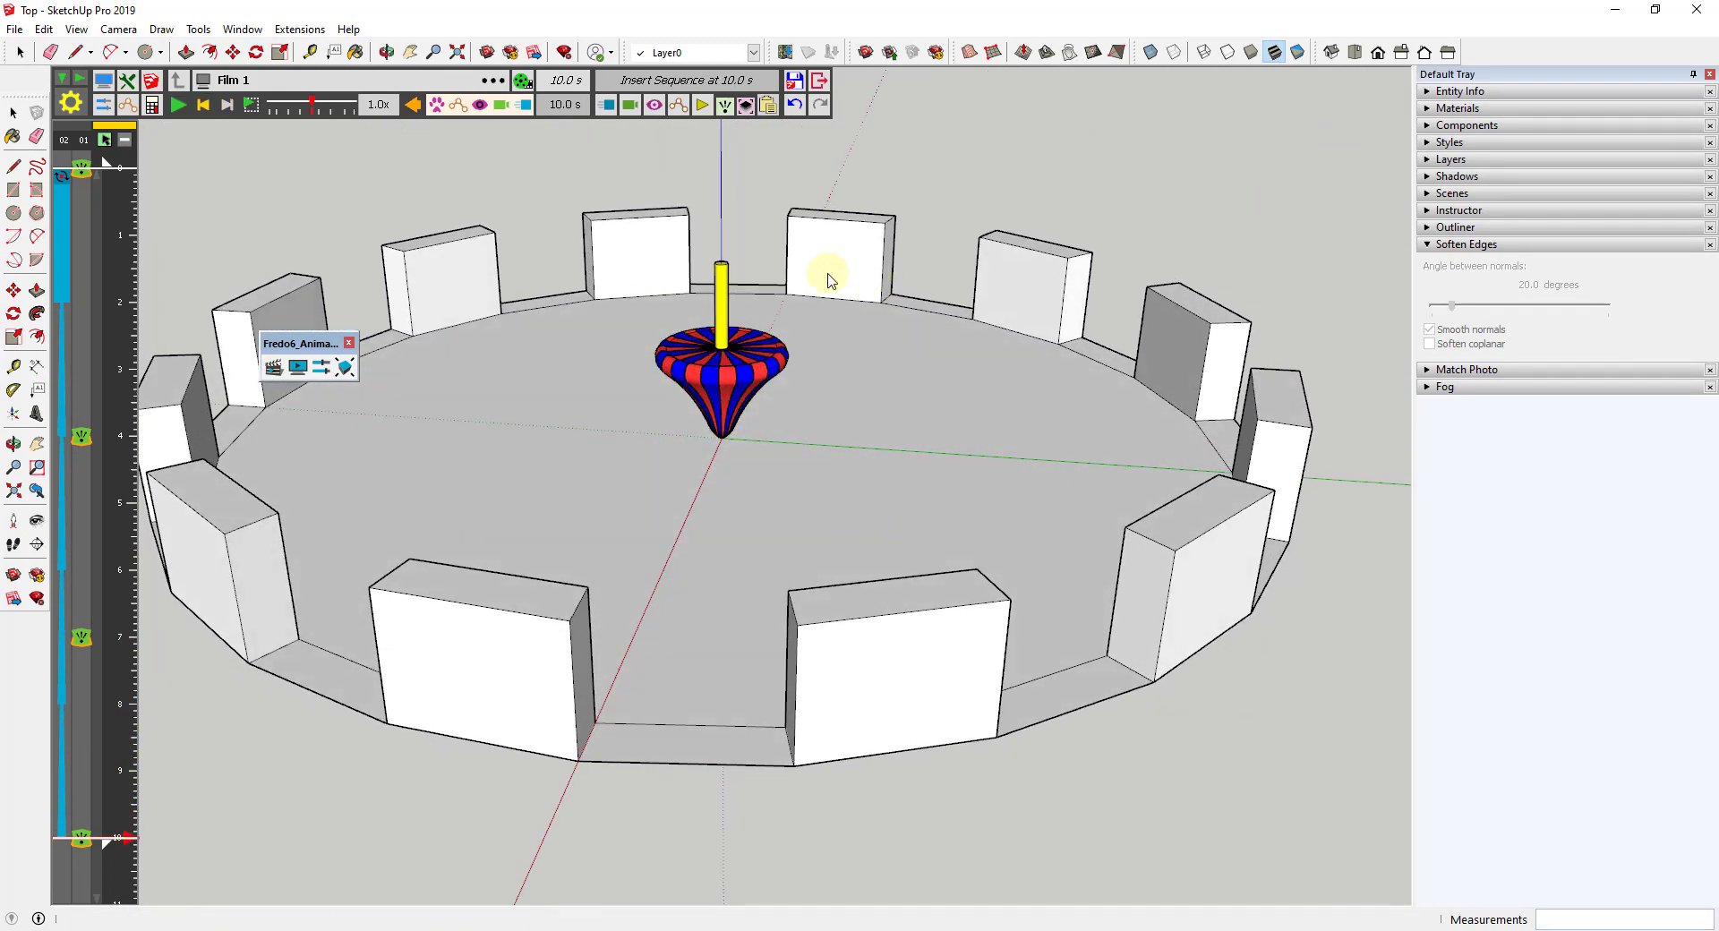
# - Try a linear camera path for the 4.0 s view, scrub through the transition leading to it, and restore the circular path
pyautogui.click(825, 191)
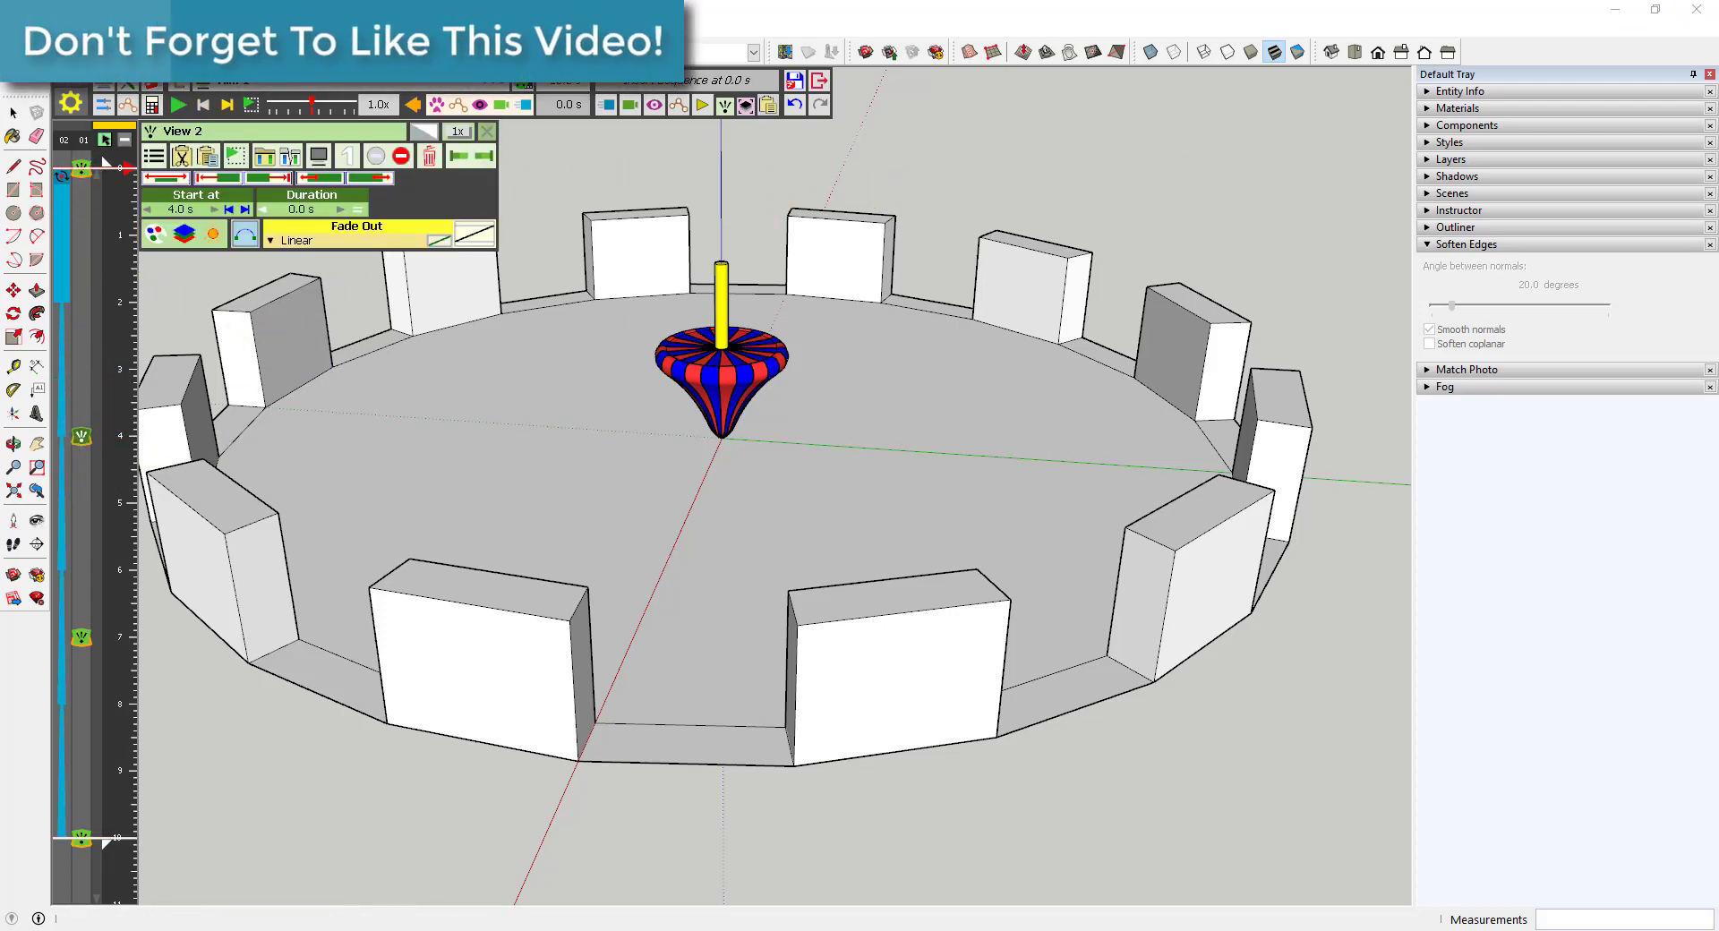
pyautogui.click(124, 181)
pyautogui.moveTo(125, 182)
pyautogui.mouseDown()
pyautogui.moveTo(111, 618)
pyautogui.moveTo(124, 300)
pyautogui.mouseUp()
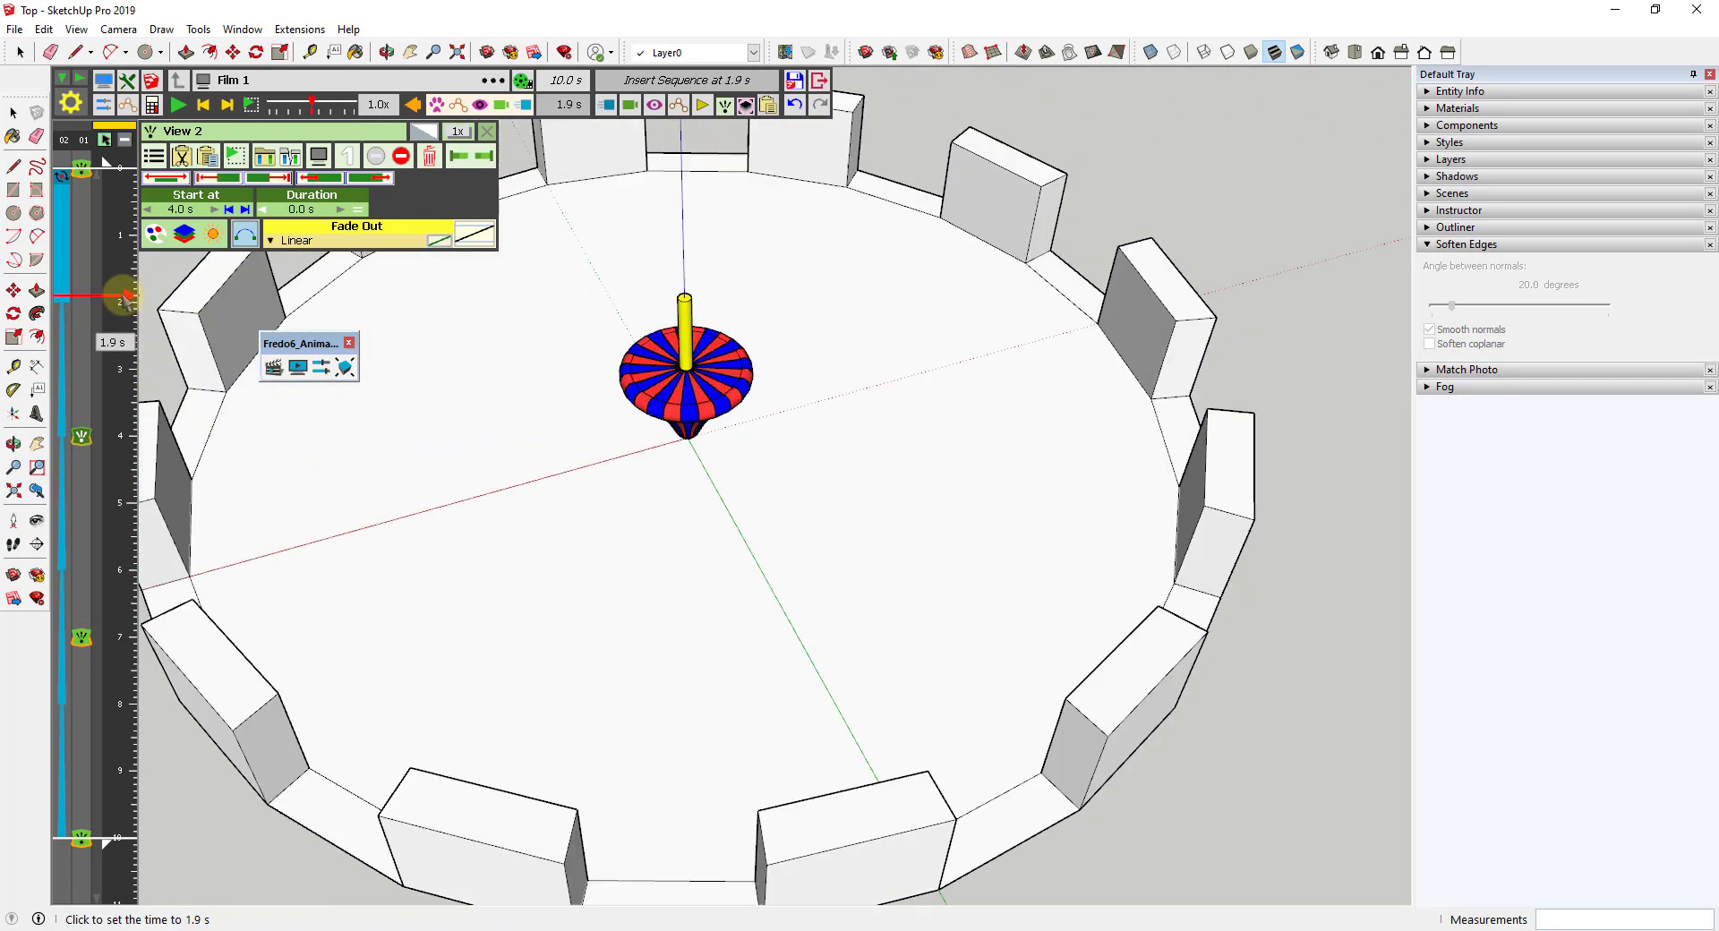
pyautogui.click(244, 236)
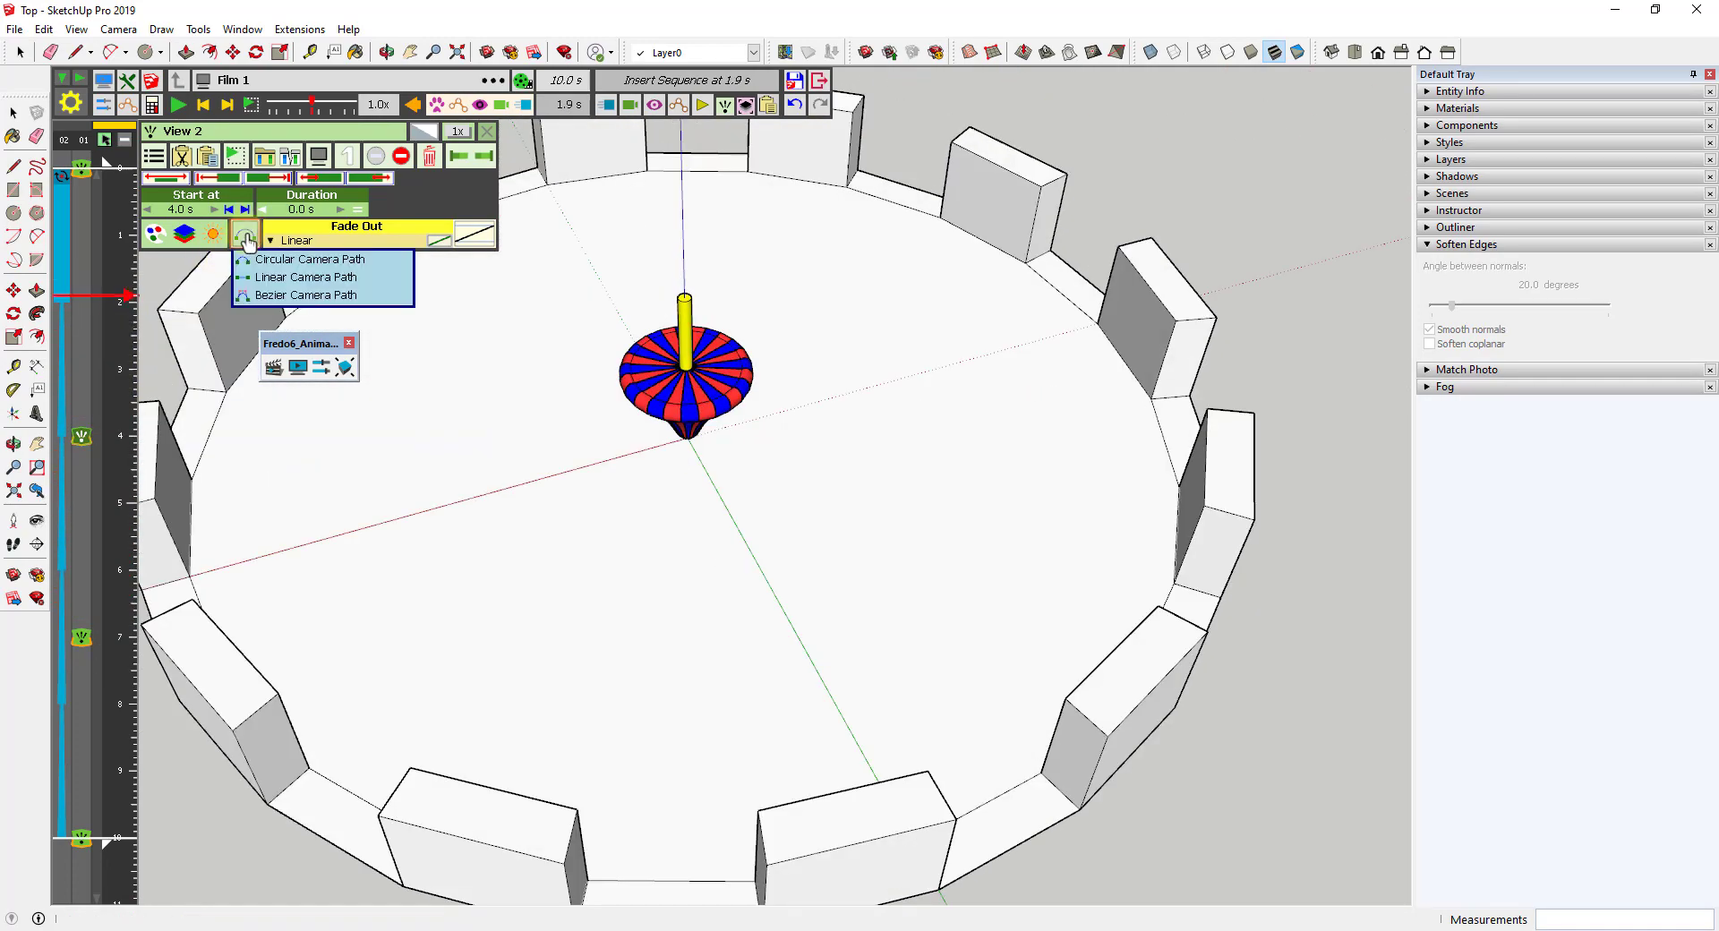
pyautogui.click(304, 277)
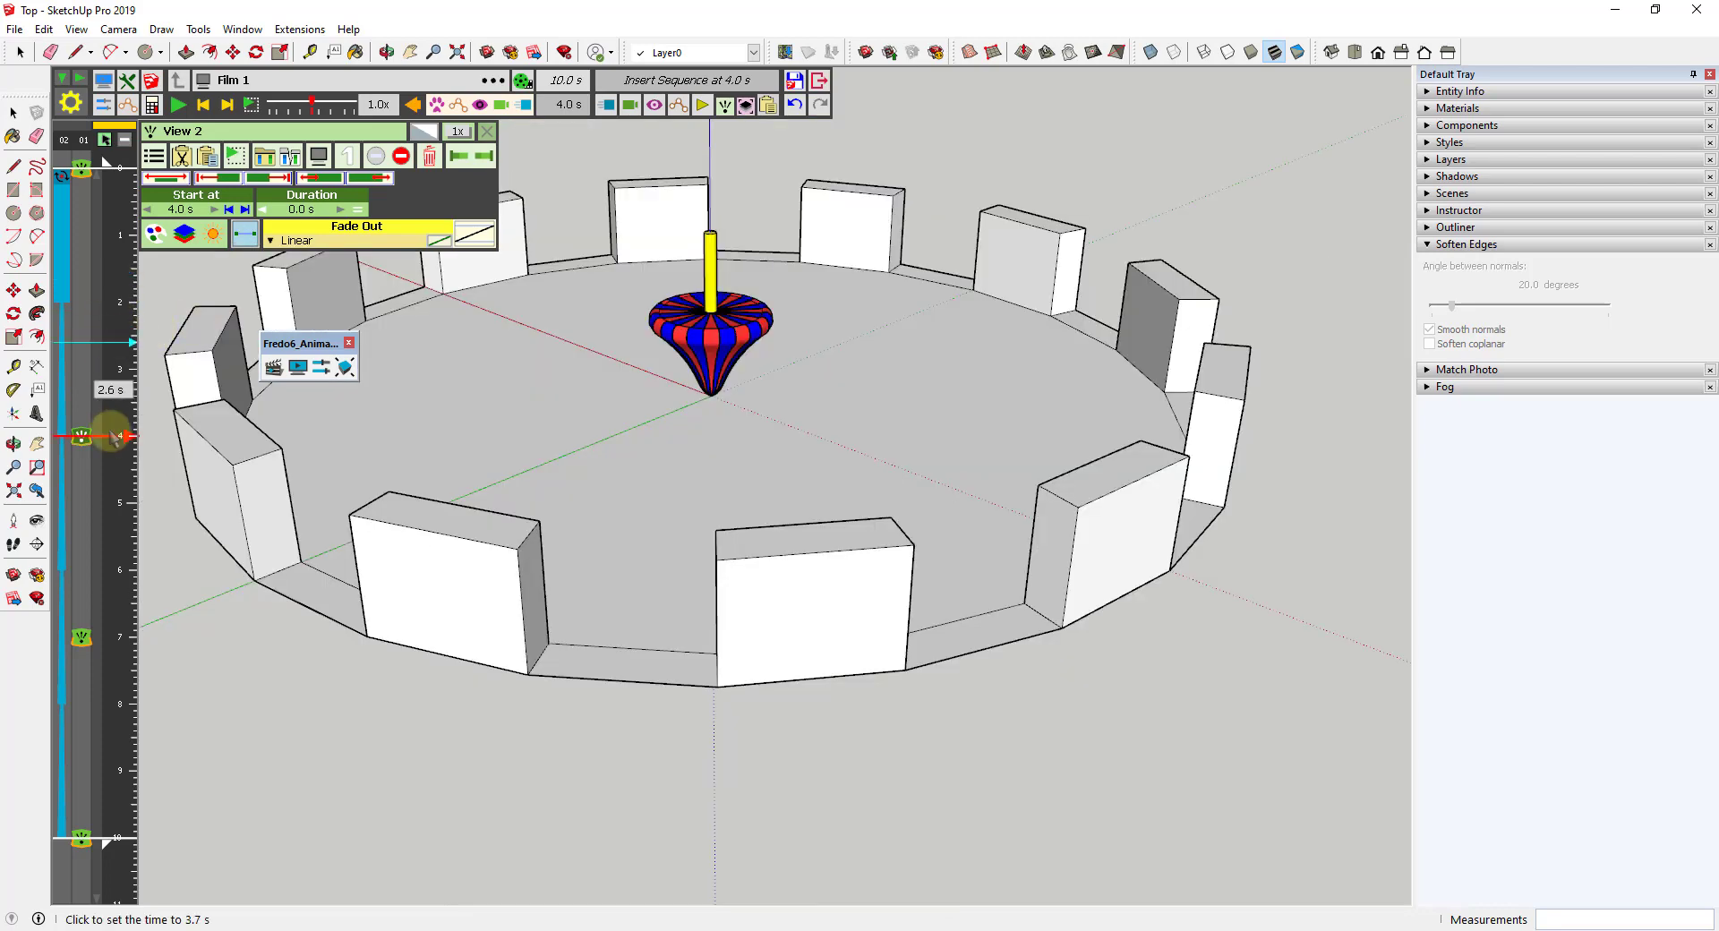
pyautogui.moveTo(116, 441)
pyautogui.mouseDown()
pyautogui.moveTo(113, 595)
pyautogui.moveTo(116, 436)
pyautogui.mouseUp()
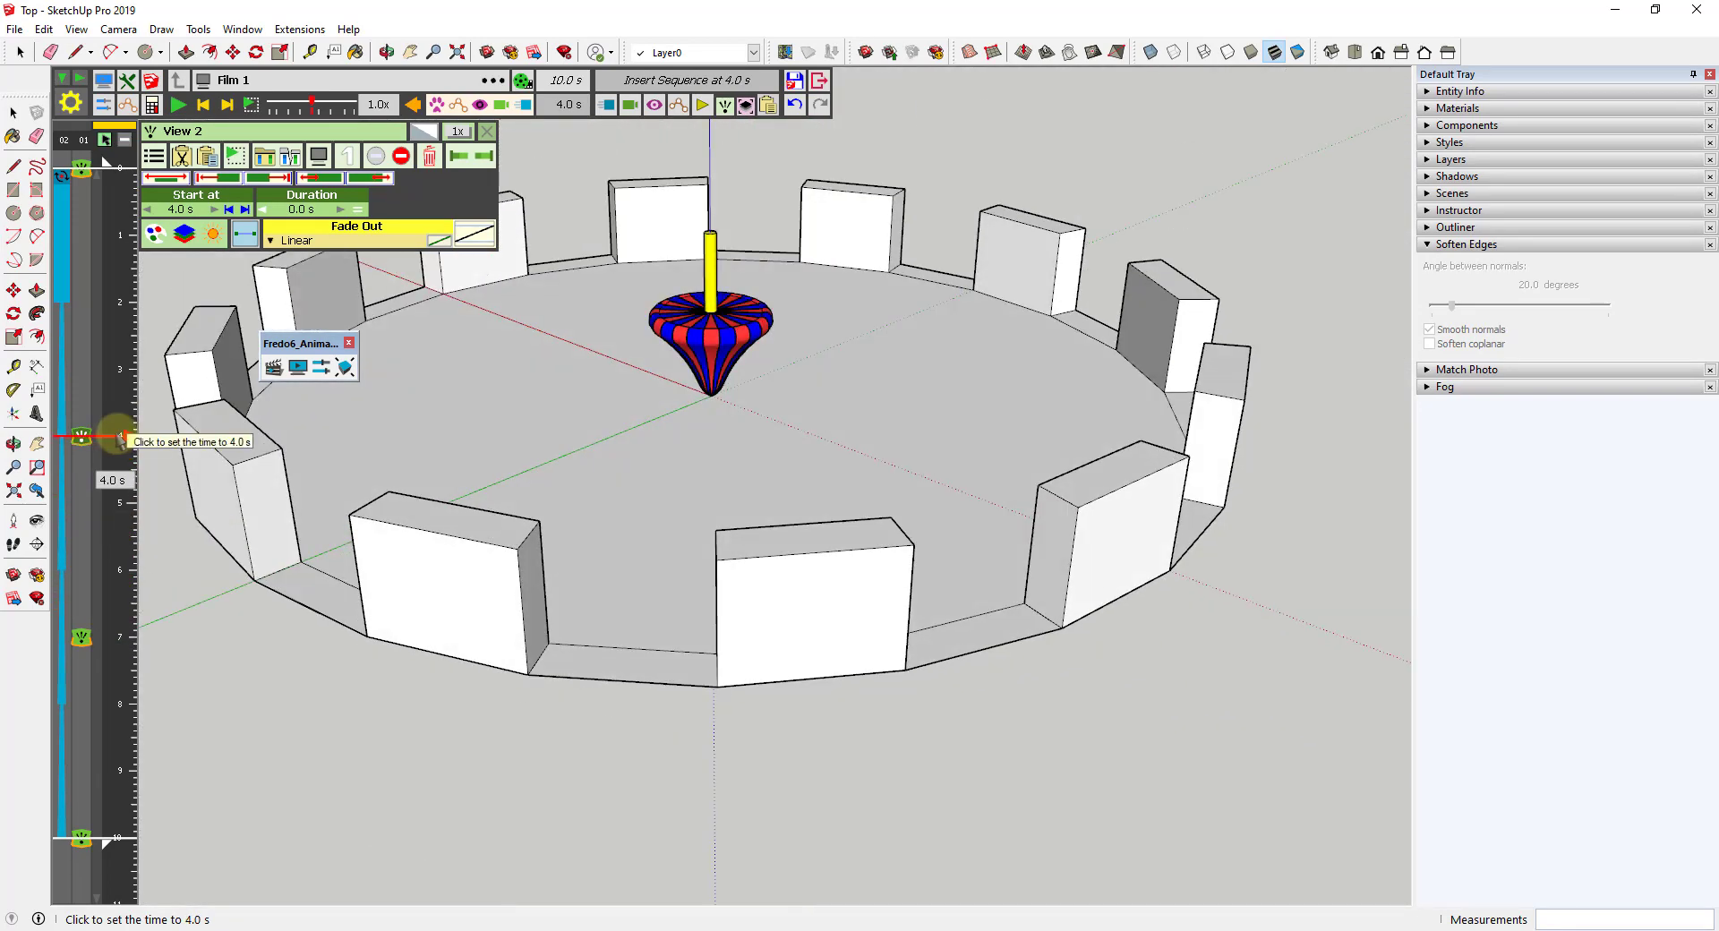
pyautogui.click(244, 234)
pyautogui.click(279, 259)
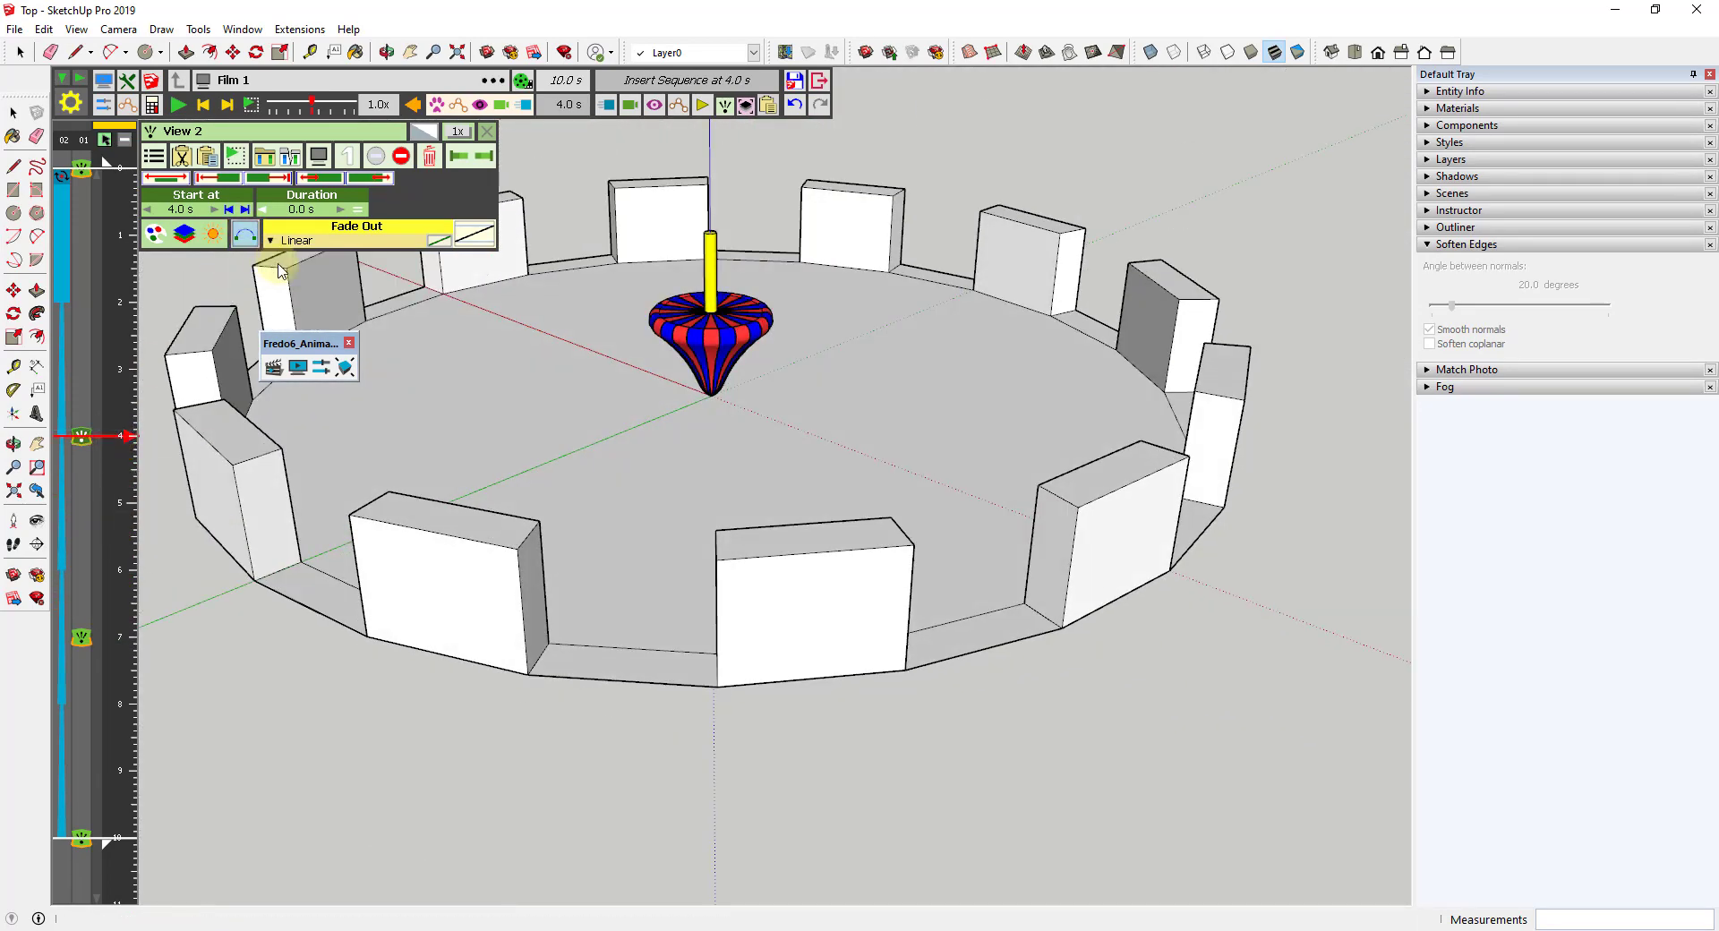
# - Add a static camera view at 2.0 s that looks at the arena from a lower angle, and return the film to 0.0 s
pyautogui.moveTo(113, 329); pyautogui.dragTo(122, 306)
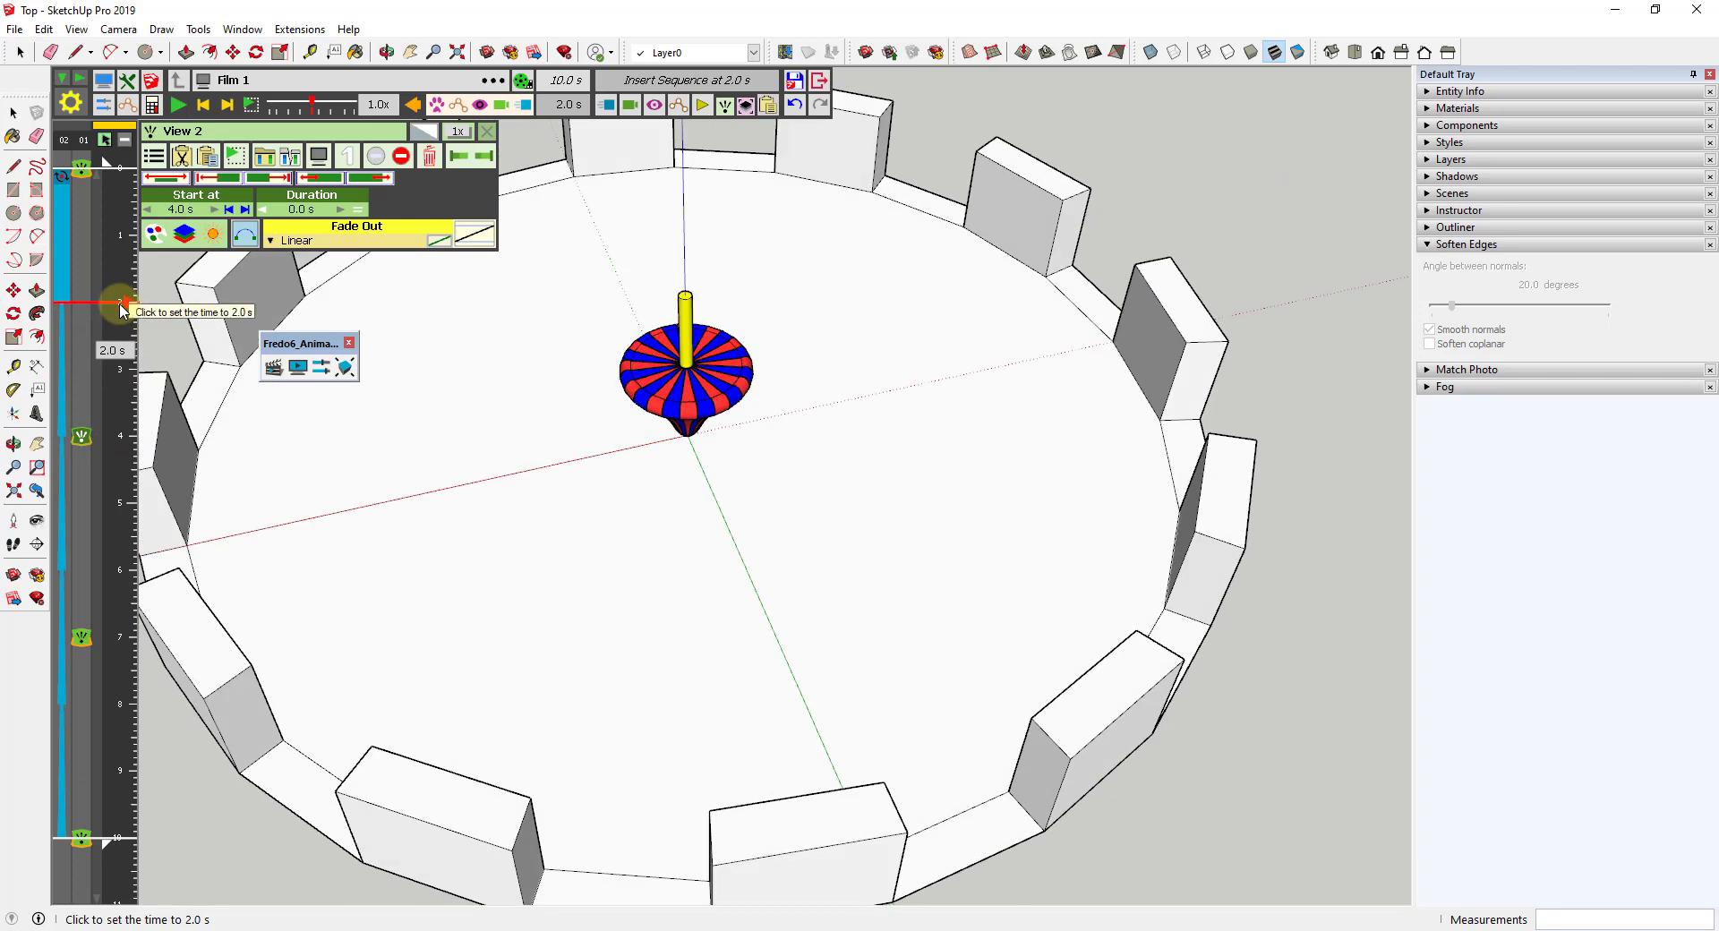
pyautogui.click(629, 105)
pyautogui.click(660, 135)
pyautogui.moveTo(756, 509); pyautogui.dragTo(629, 288)
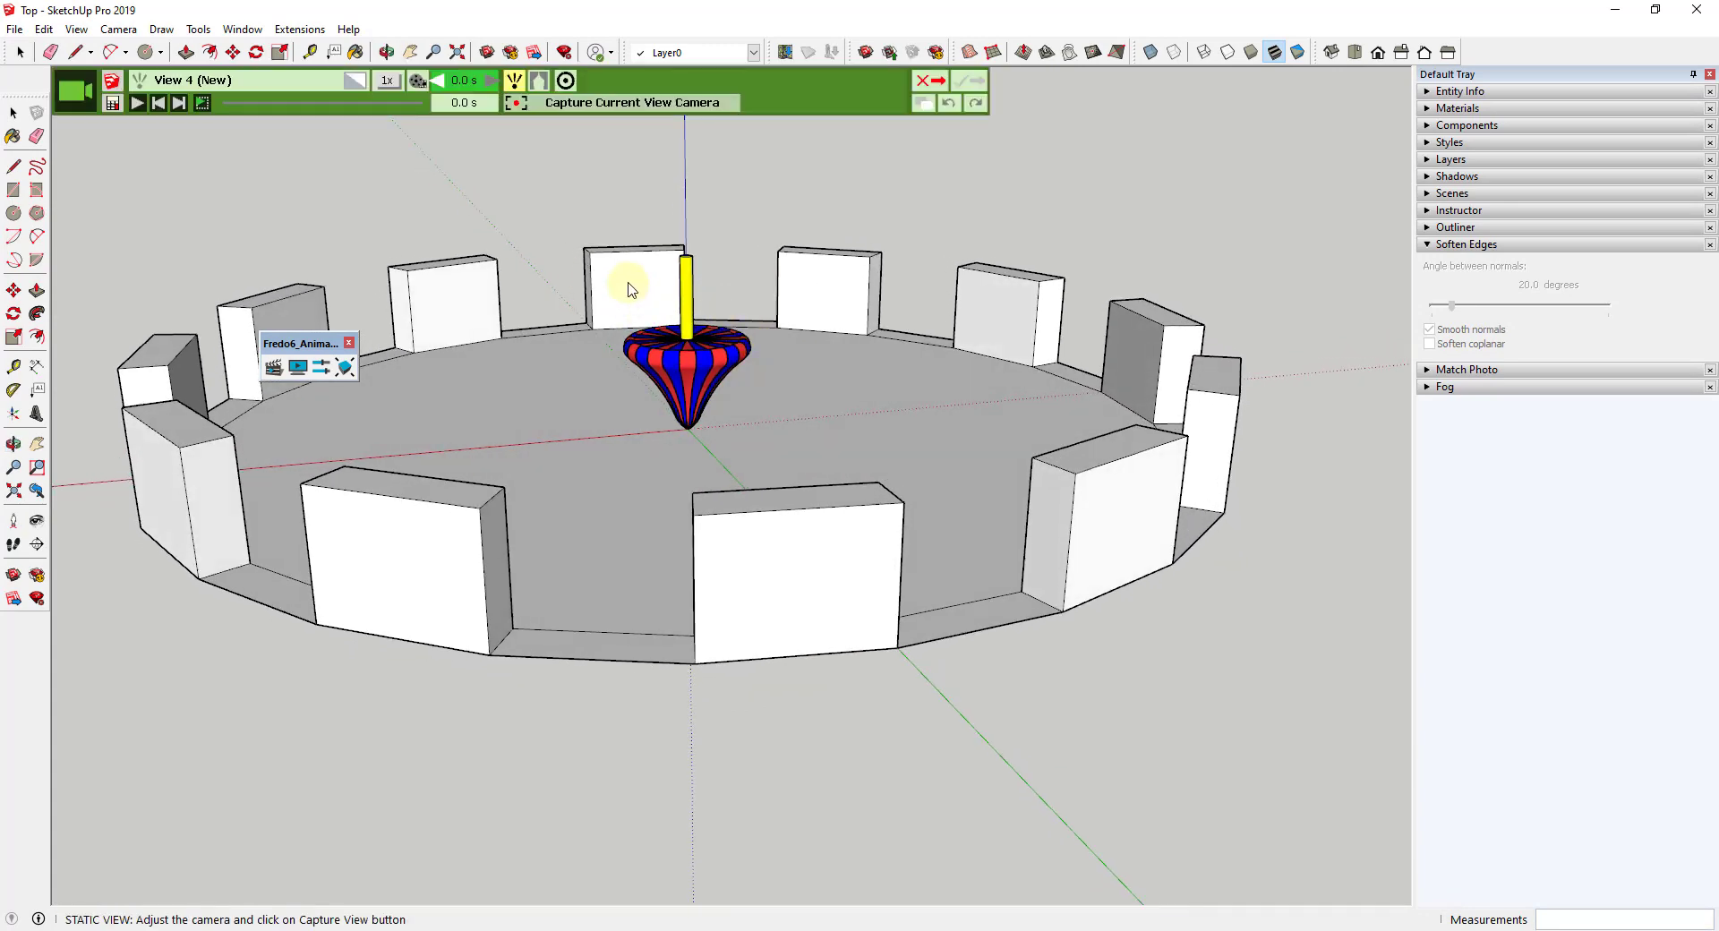
pyautogui.scroll(2, 645, 284)
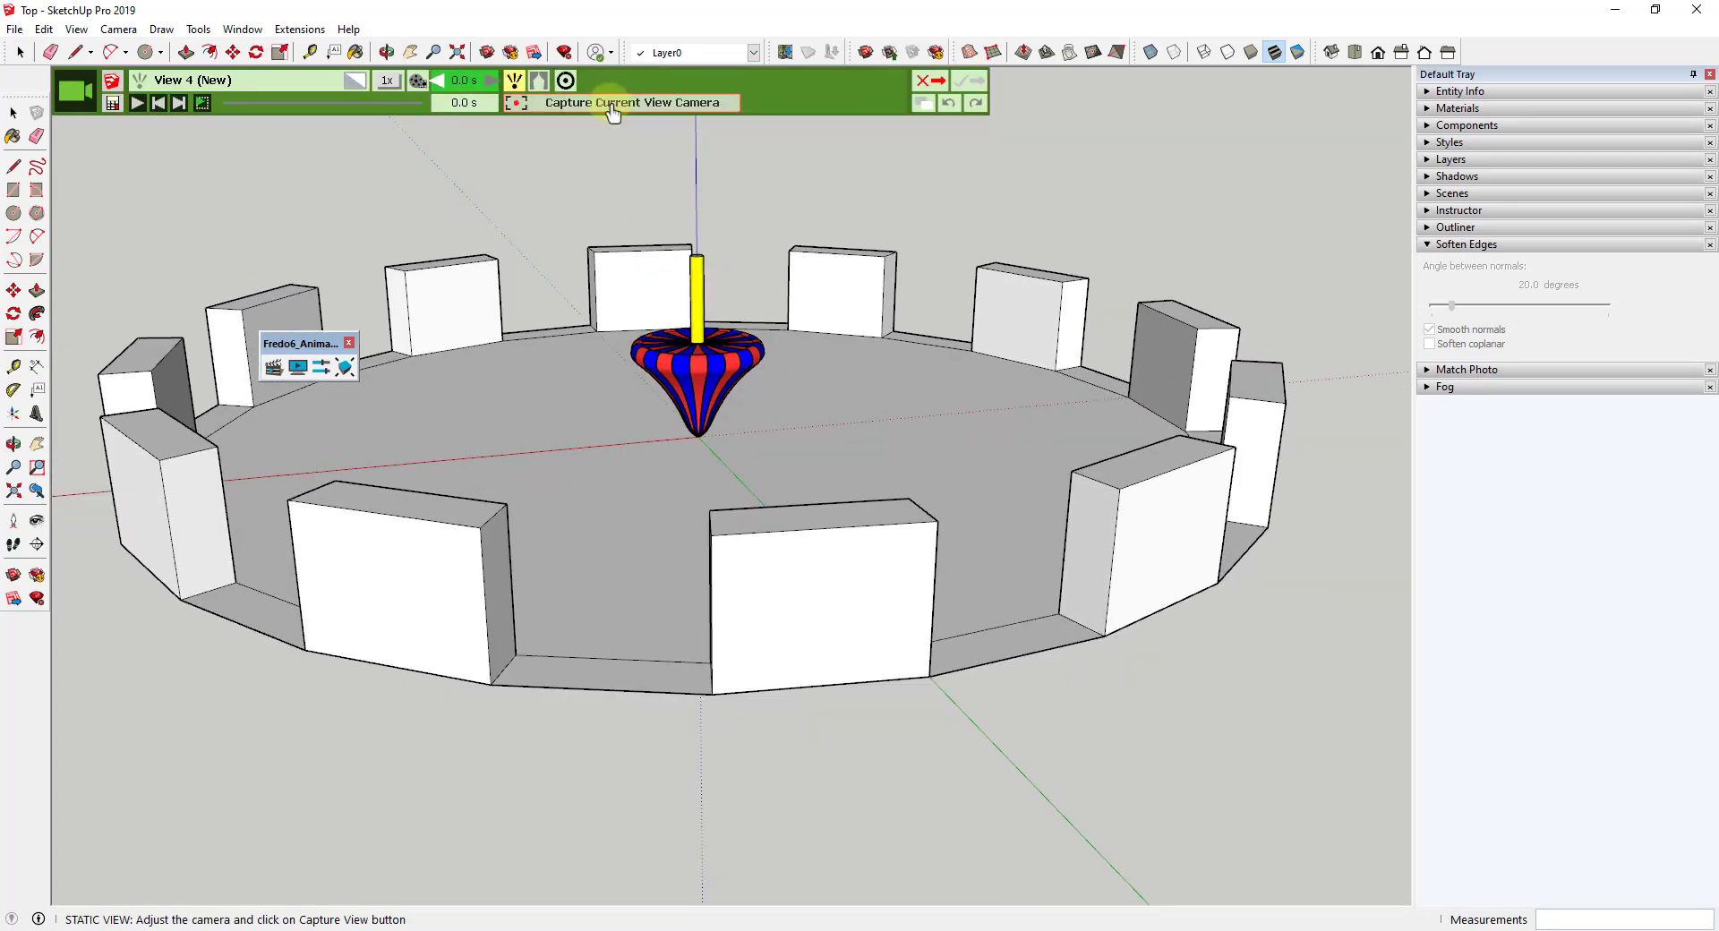
pyautogui.click(612, 105)
pyautogui.click(967, 83)
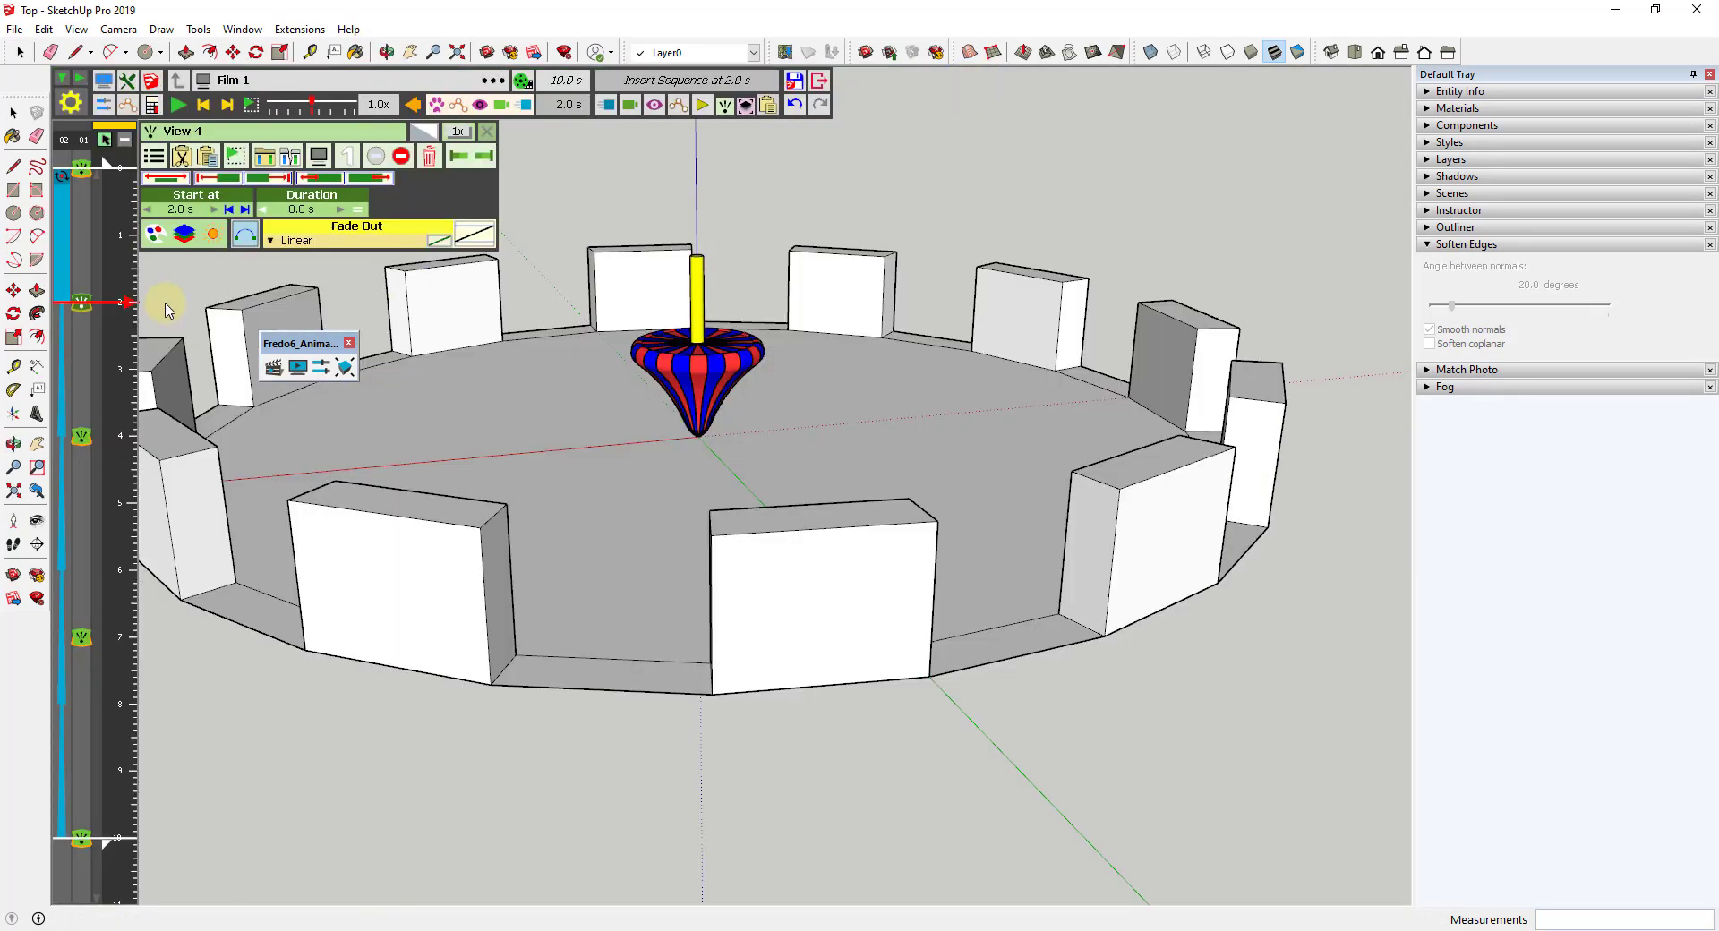
pyautogui.click(124, 208)
pyautogui.moveTo(124, 215)
pyautogui.mouseDown()
pyautogui.moveTo(112, 707)
pyautogui.moveTo(126, 173)
pyautogui.mouseUp()
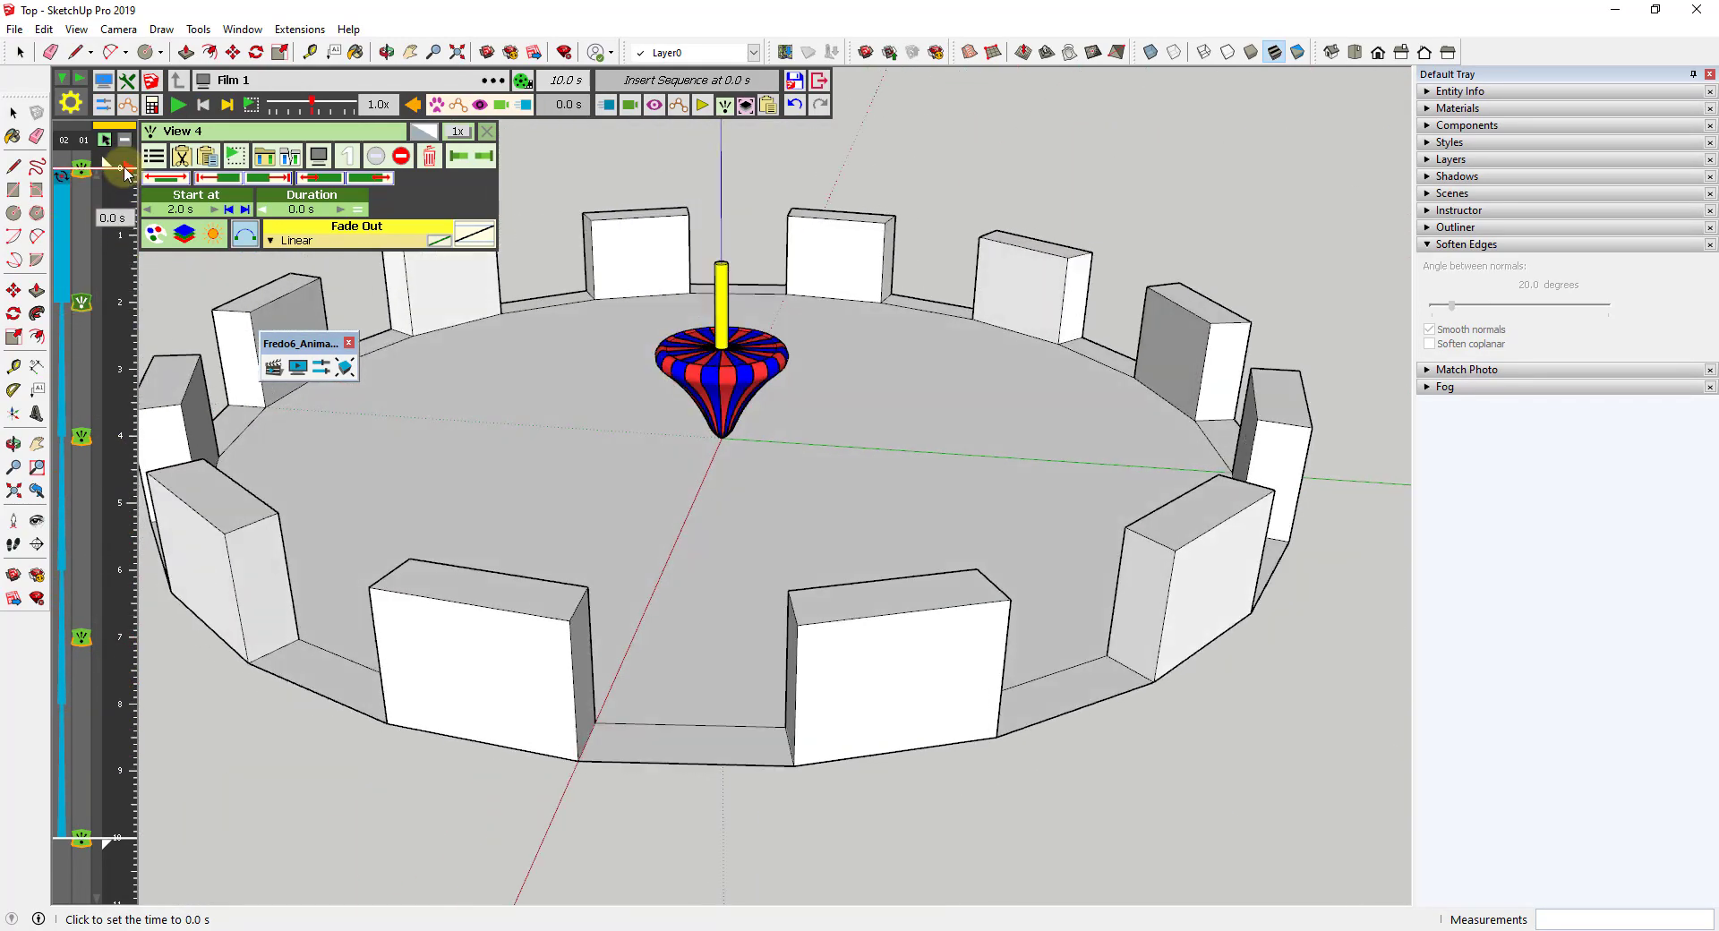
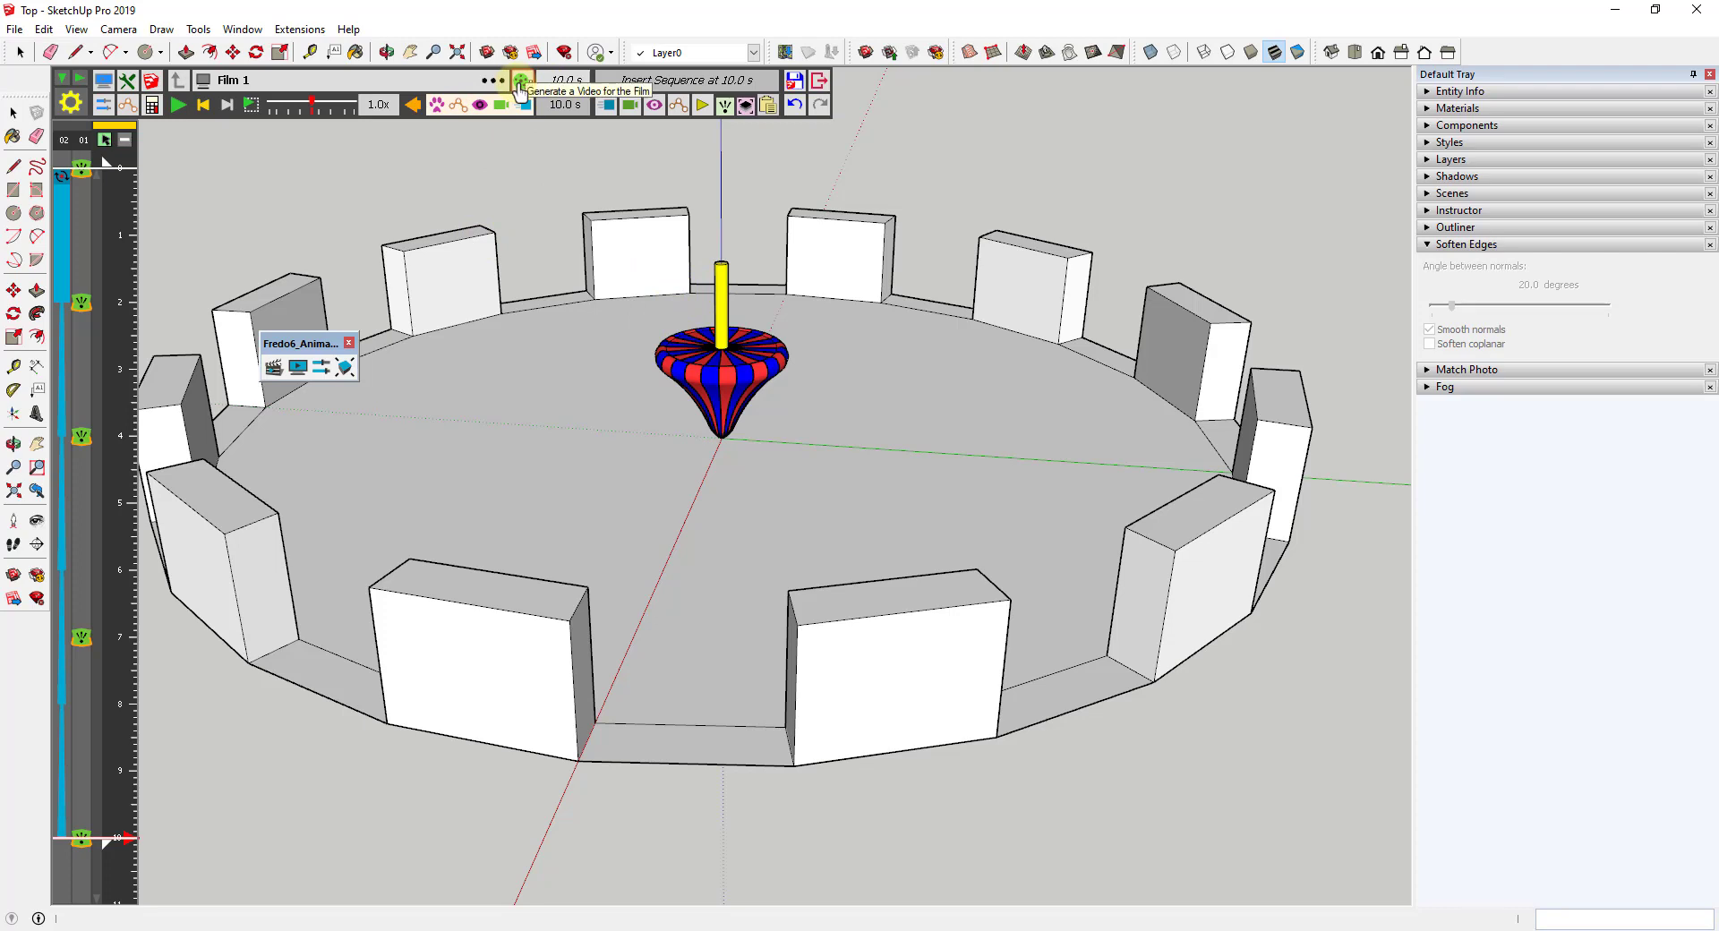
# - Name the film's output video Spinning Top in the video generation settings and check a test image
pyautogui.click(520, 82)
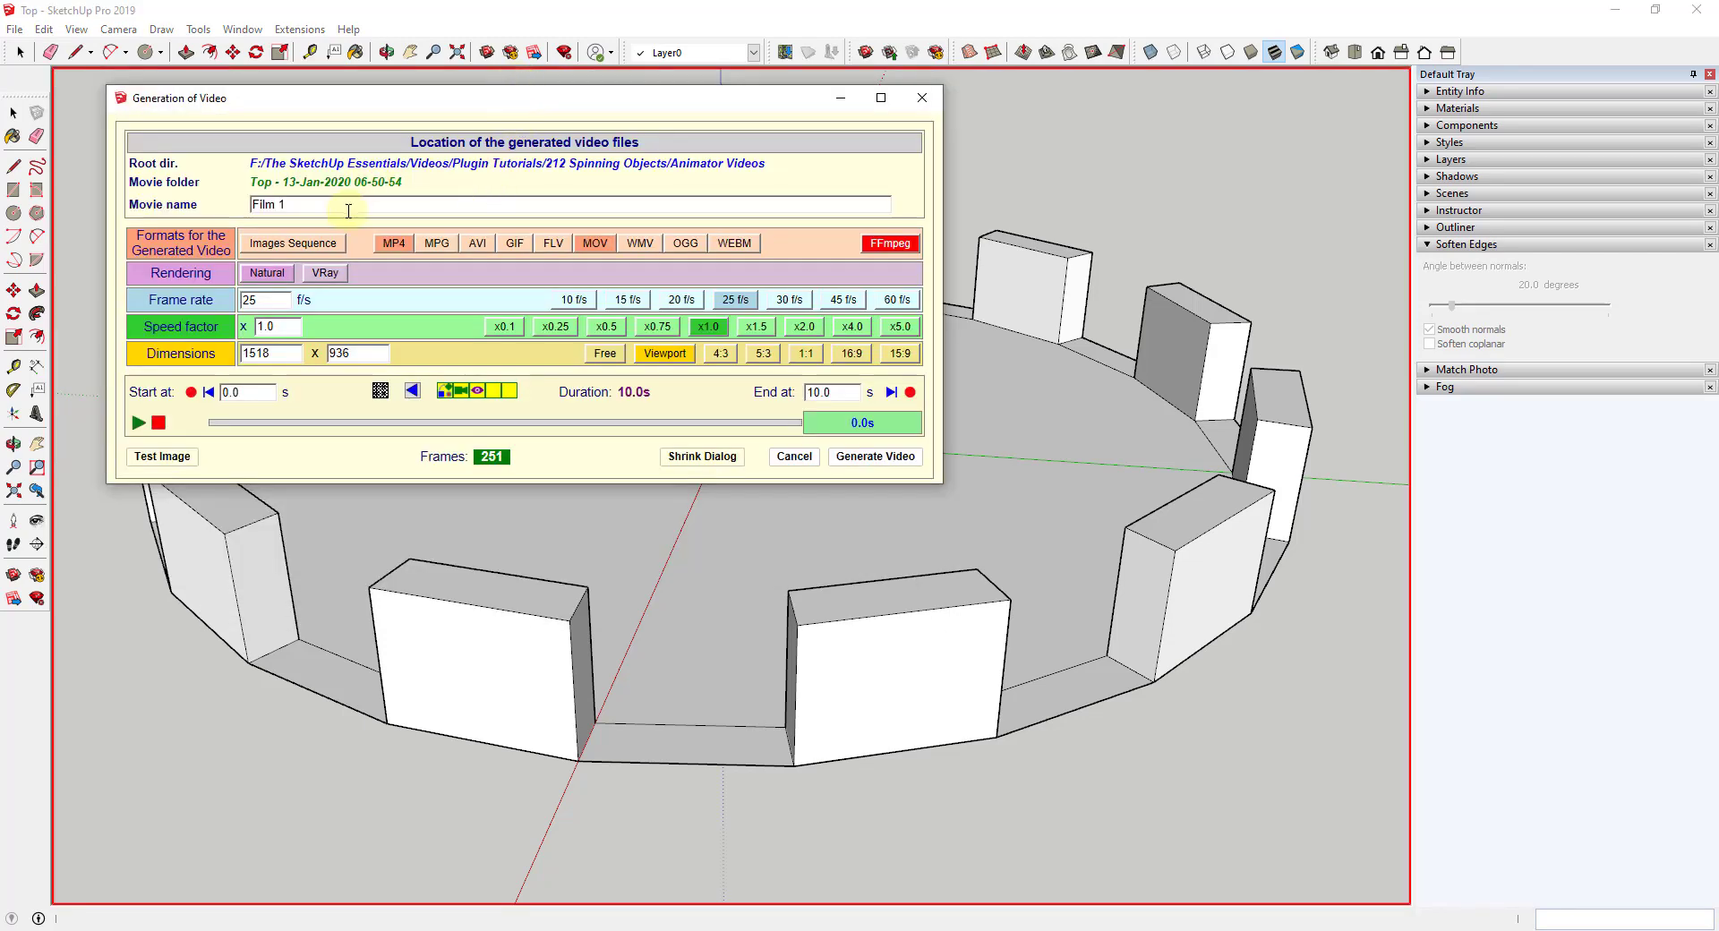
pyautogui.click(348, 210)
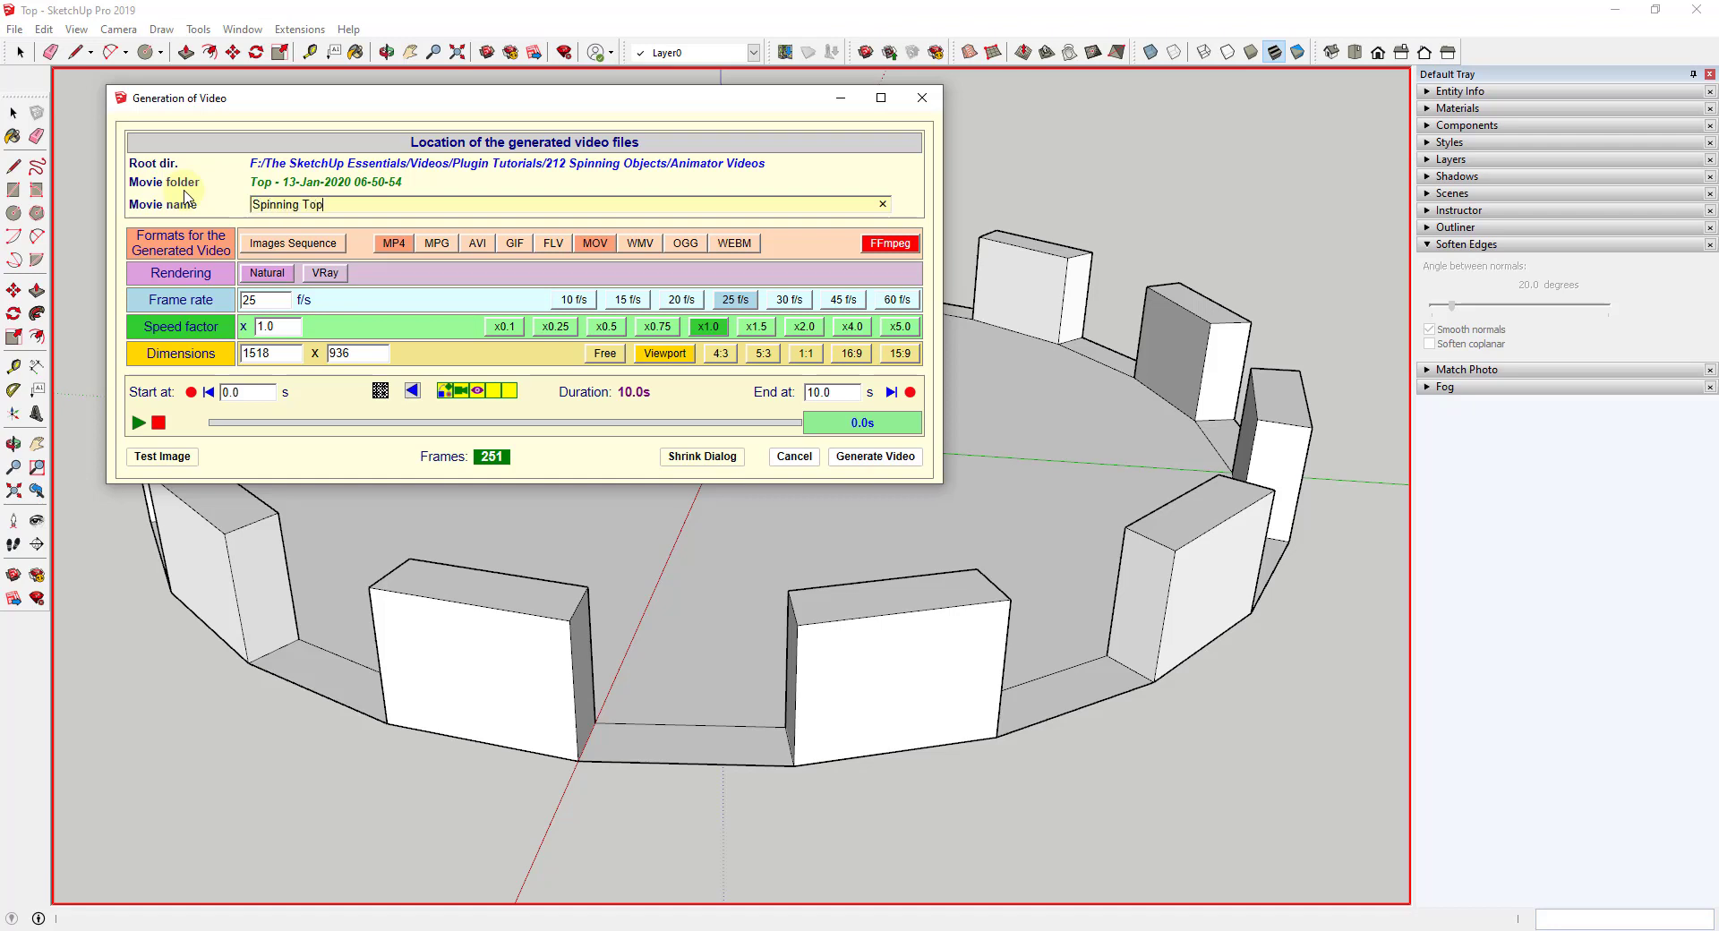
pyautogui.click(578, 244)
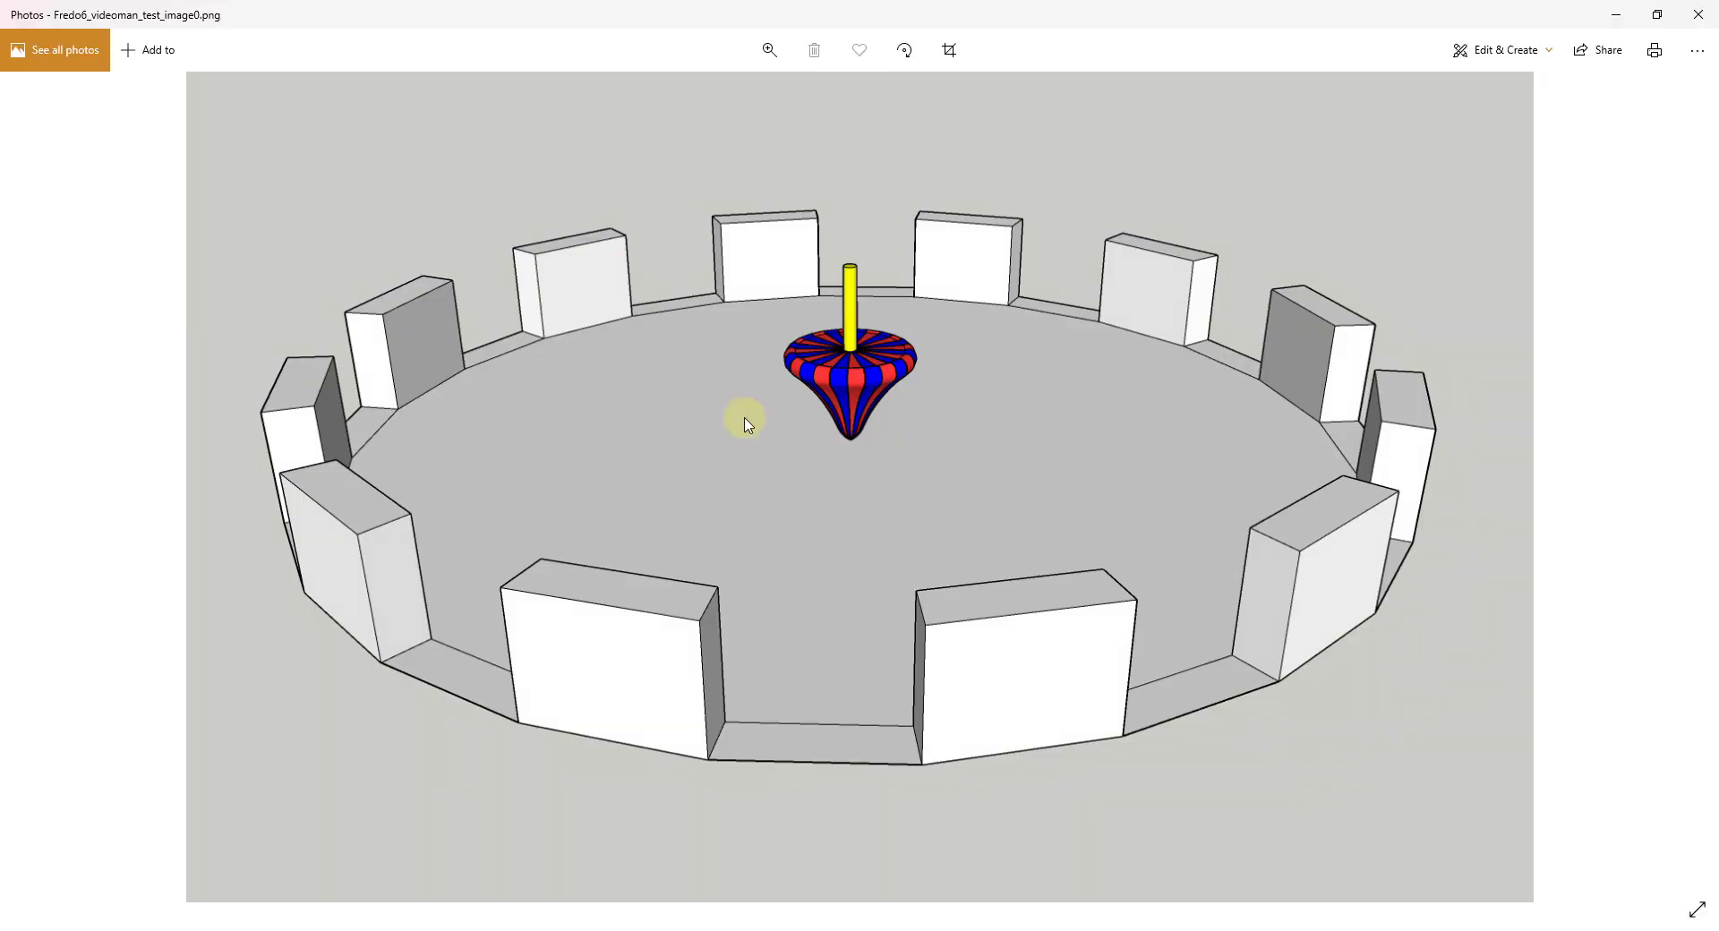
pyautogui.click(1700, 16)
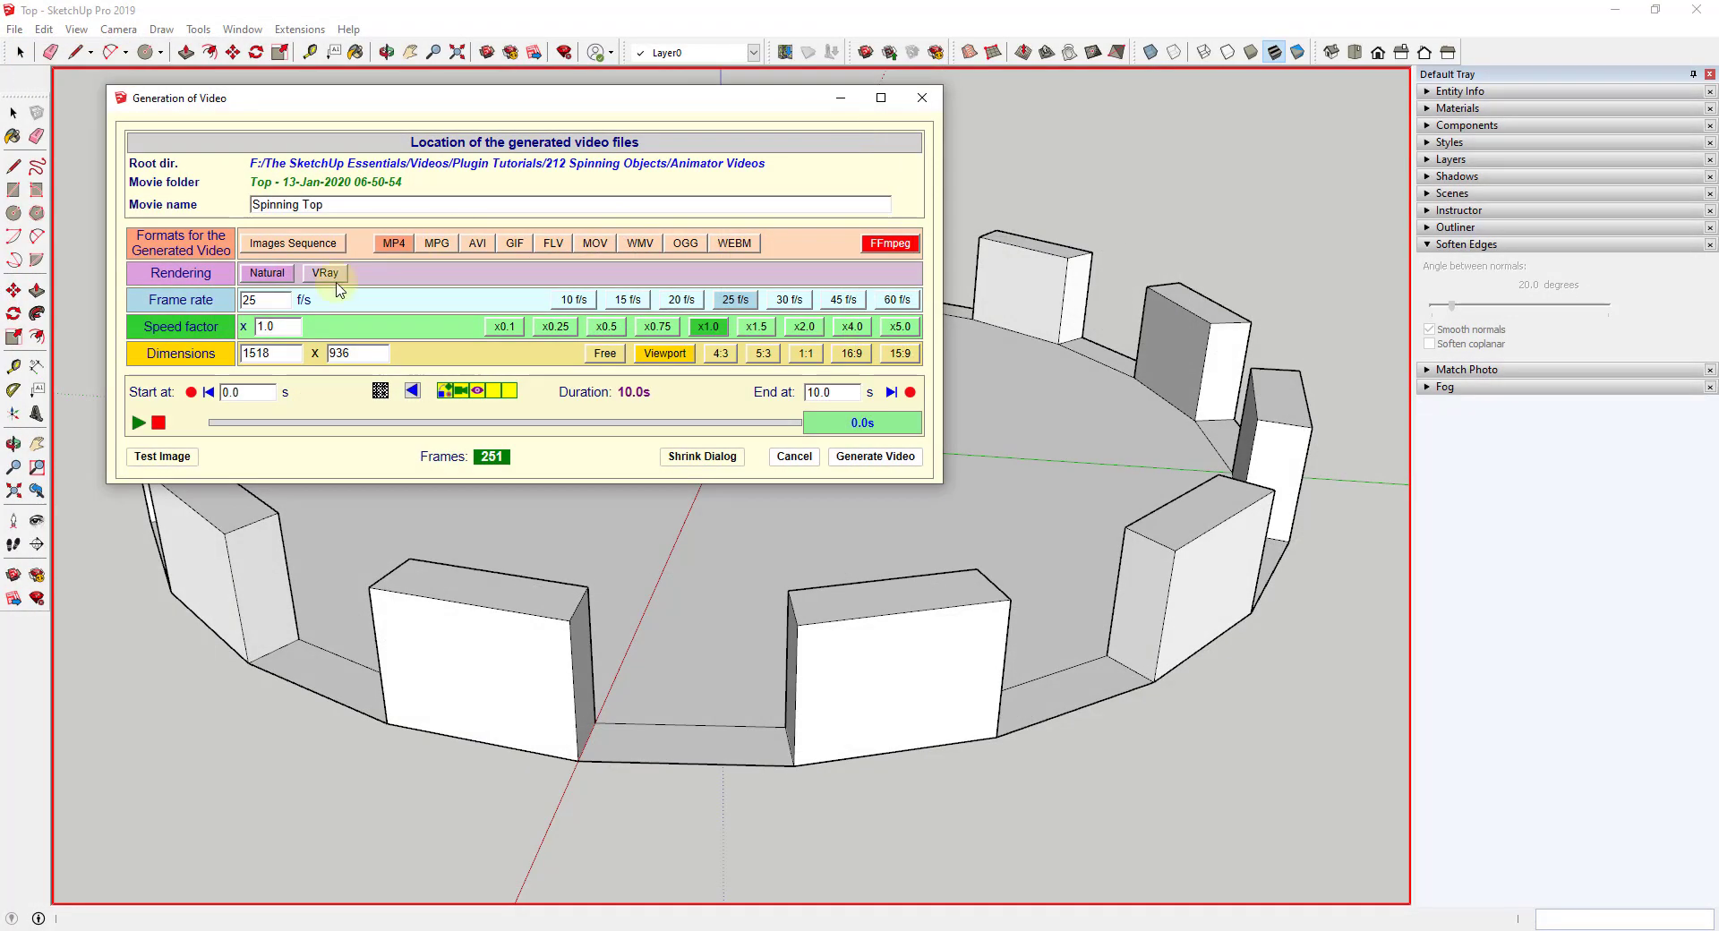
# - Generate the video in MP4 and MOV formats, and play the finished MP4 in the video player
pyautogui.click(861, 458)
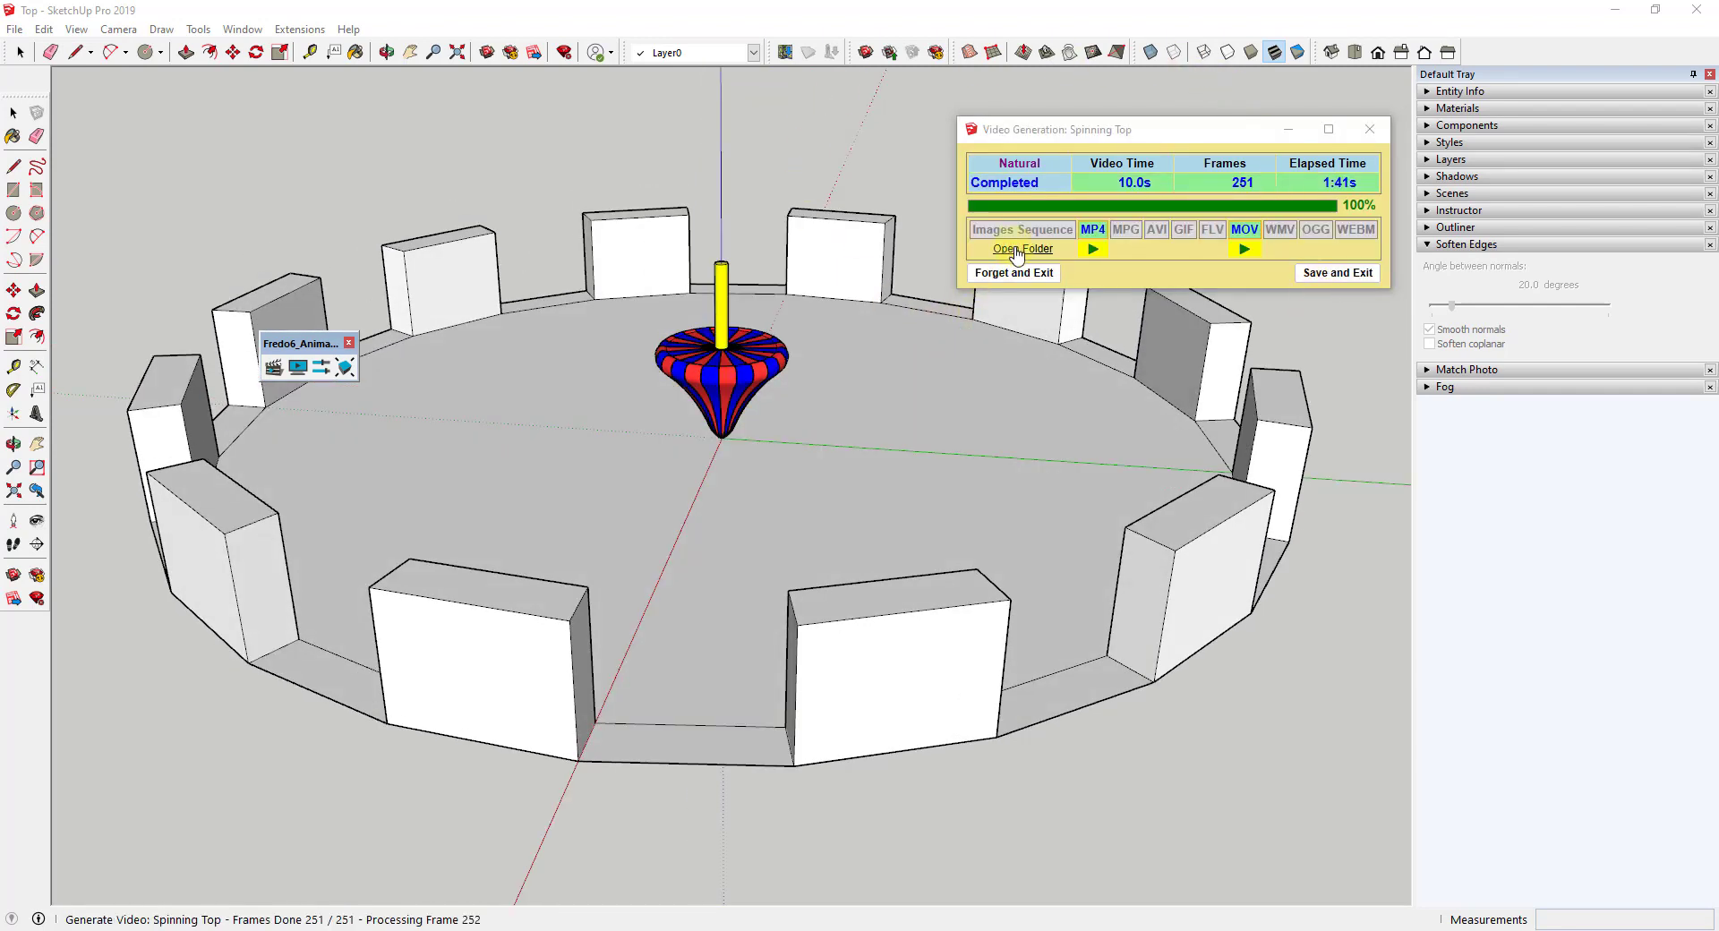
pyautogui.click(1093, 252)
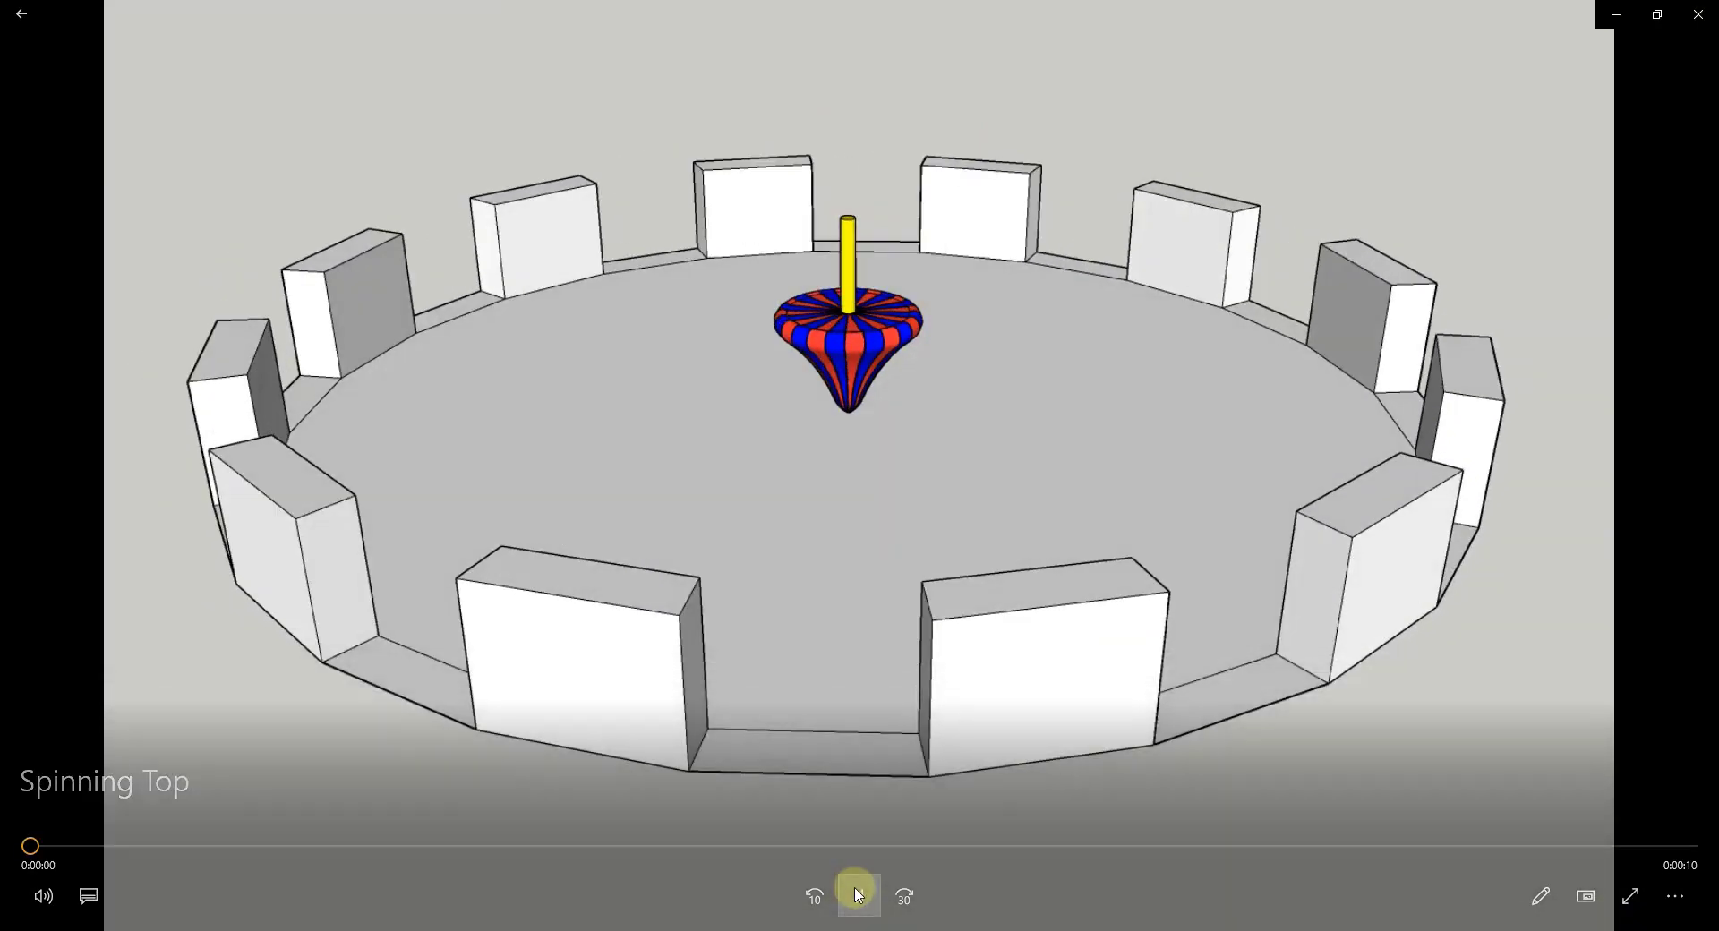
pyautogui.click(858, 895)
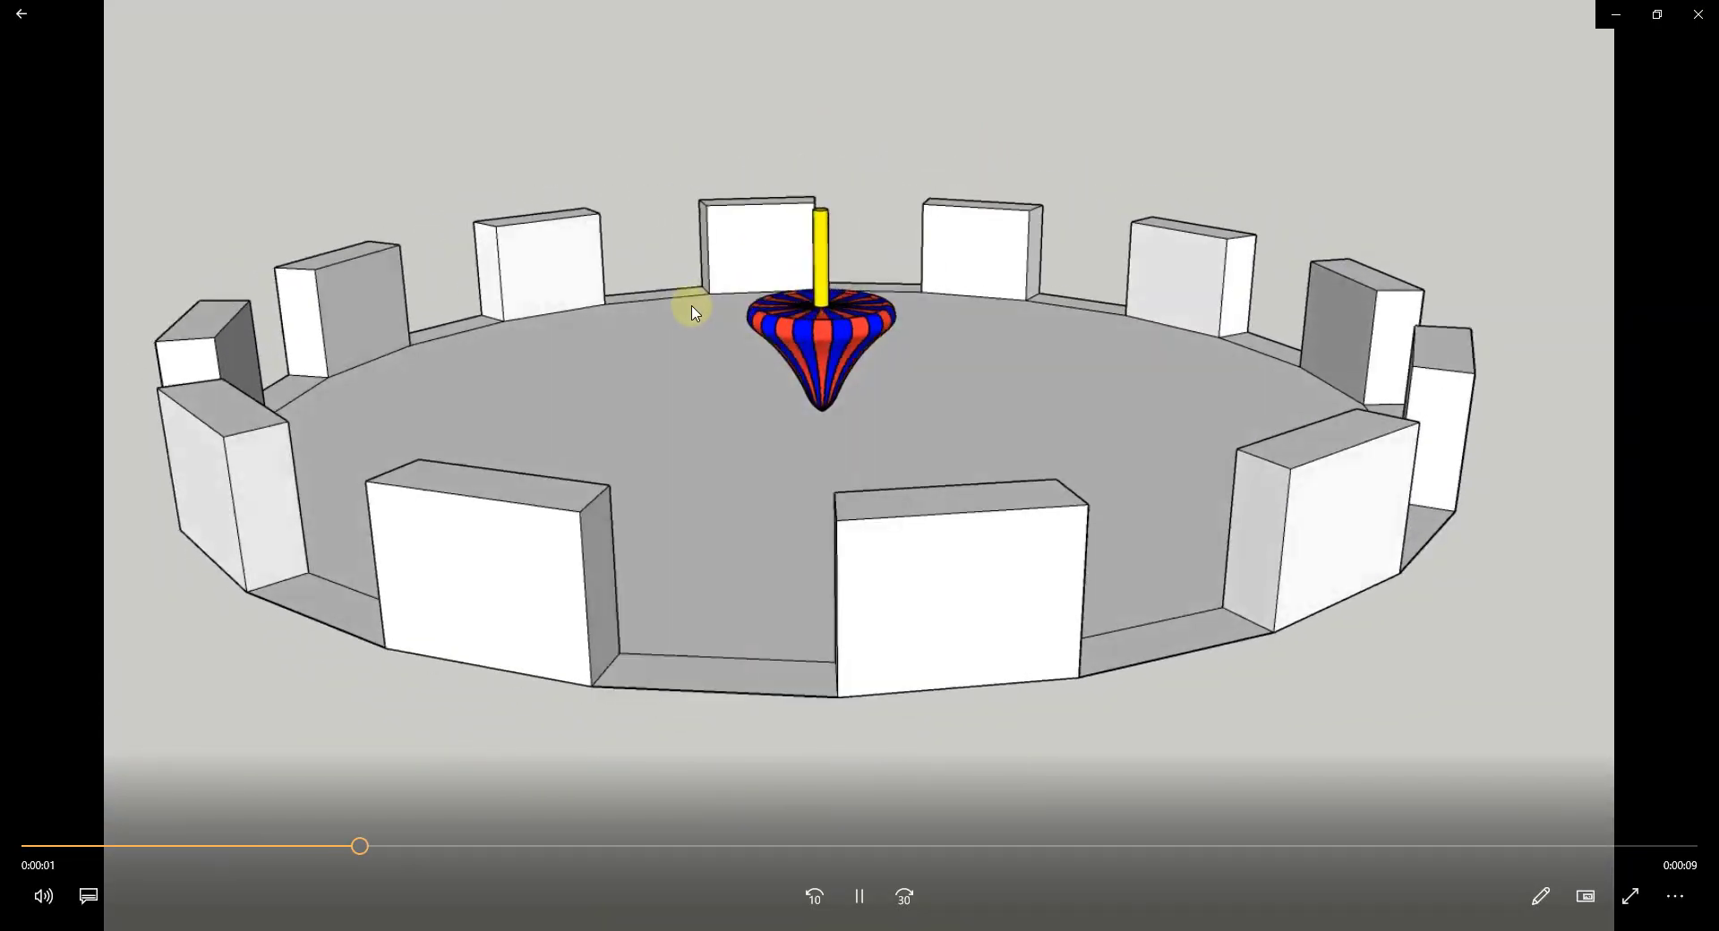